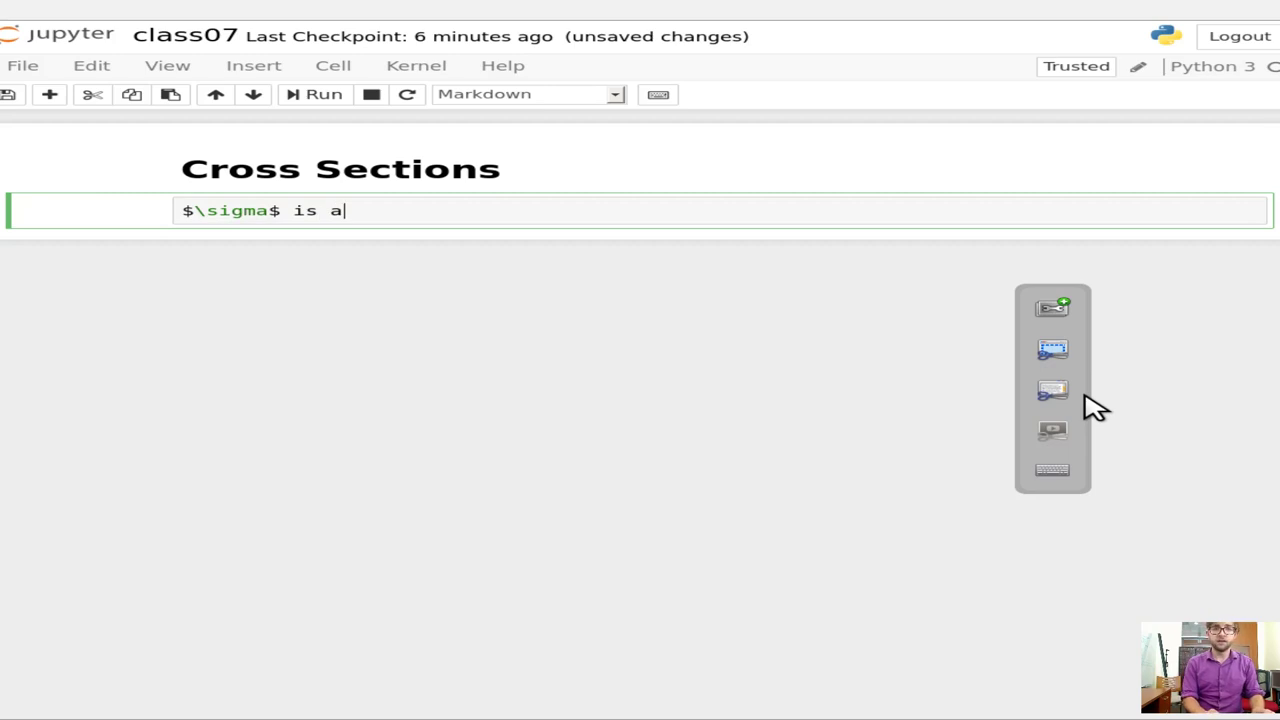
- Continue the Markdown sentence after "$\sigma$ is" with "known as a cross section"
{"action": "key", "text": "BackSpace"}
{"action": "type", "text": "known"}
{"action": "key", "text": "BackSpace"}
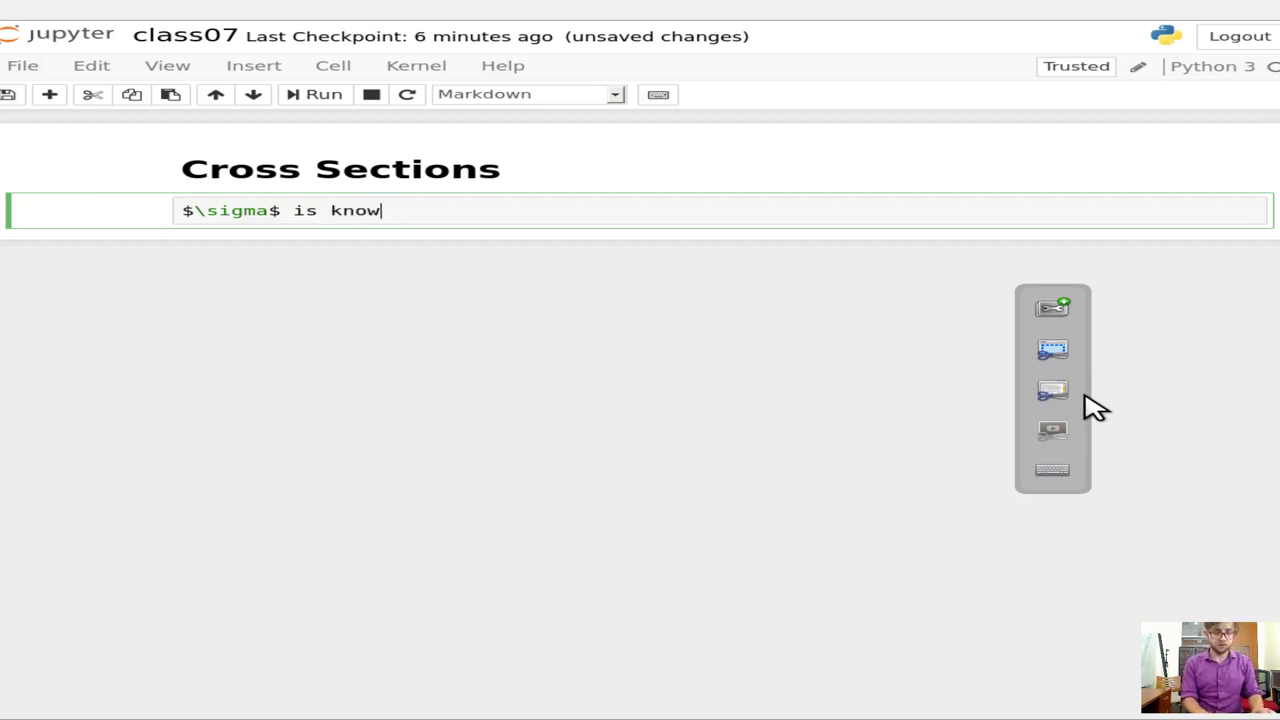
{"action": "type", "text": "n as a "}
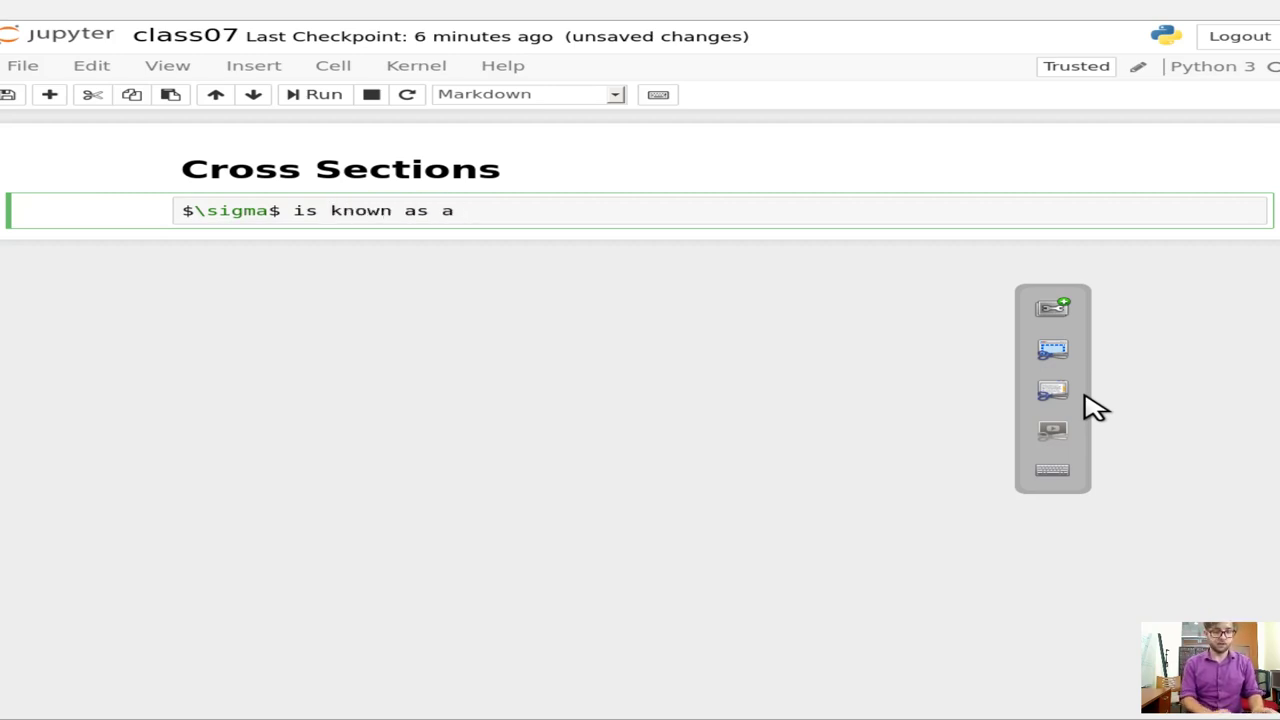
{"action": "type", "text": "cross se"}
{"action": "key", "text": "BackSpace"}
{"action": "type", "text": "sec"}
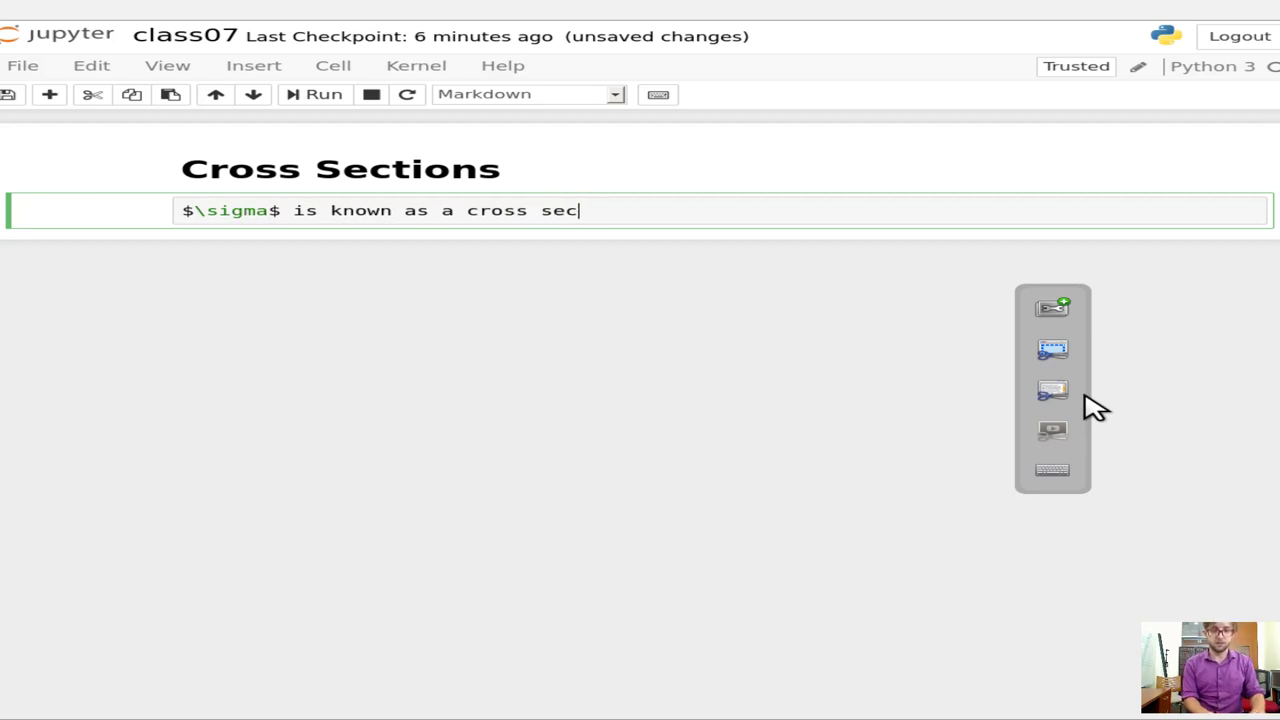
{"action": "type", "text": "tion"}
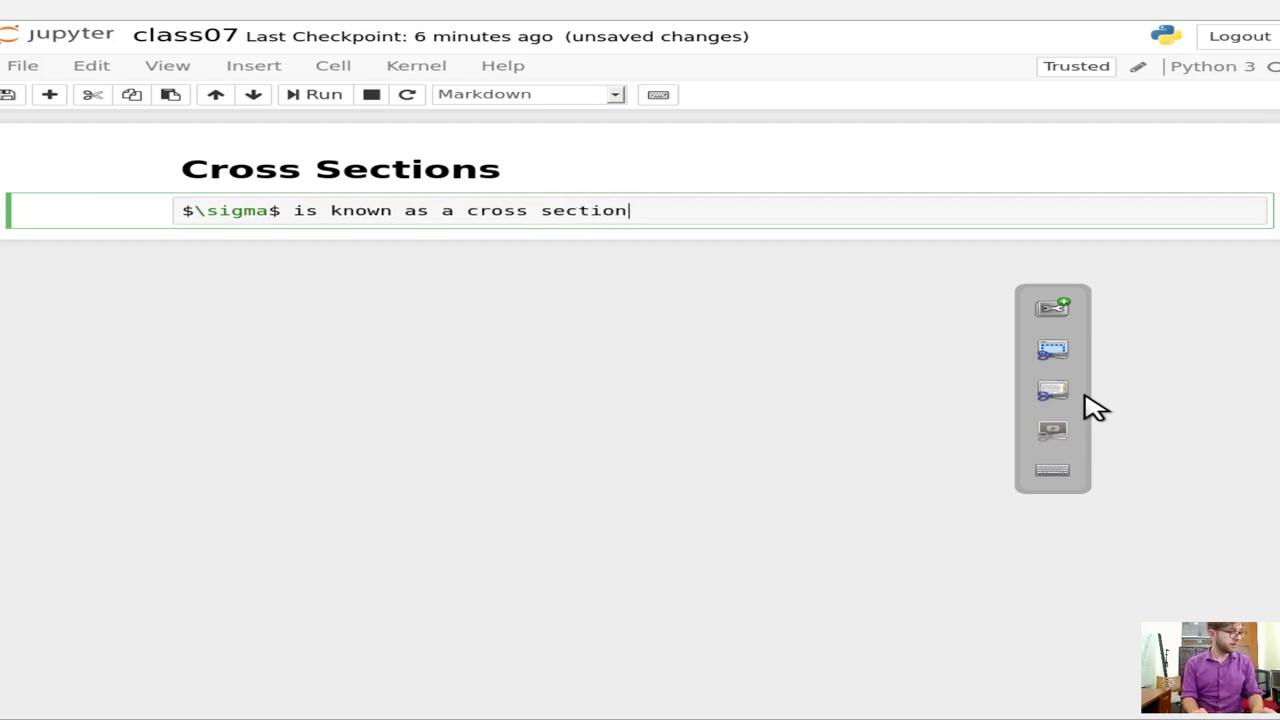
- Extend the sigma sentence as "cross sectio and it is measured in units"
{"action": "key", "text": "BackSpace"}
{"action": "type", "text": "and in"}
{"action": "key", "text": "BackSpace"}
{"action": "type", "text": "t"}
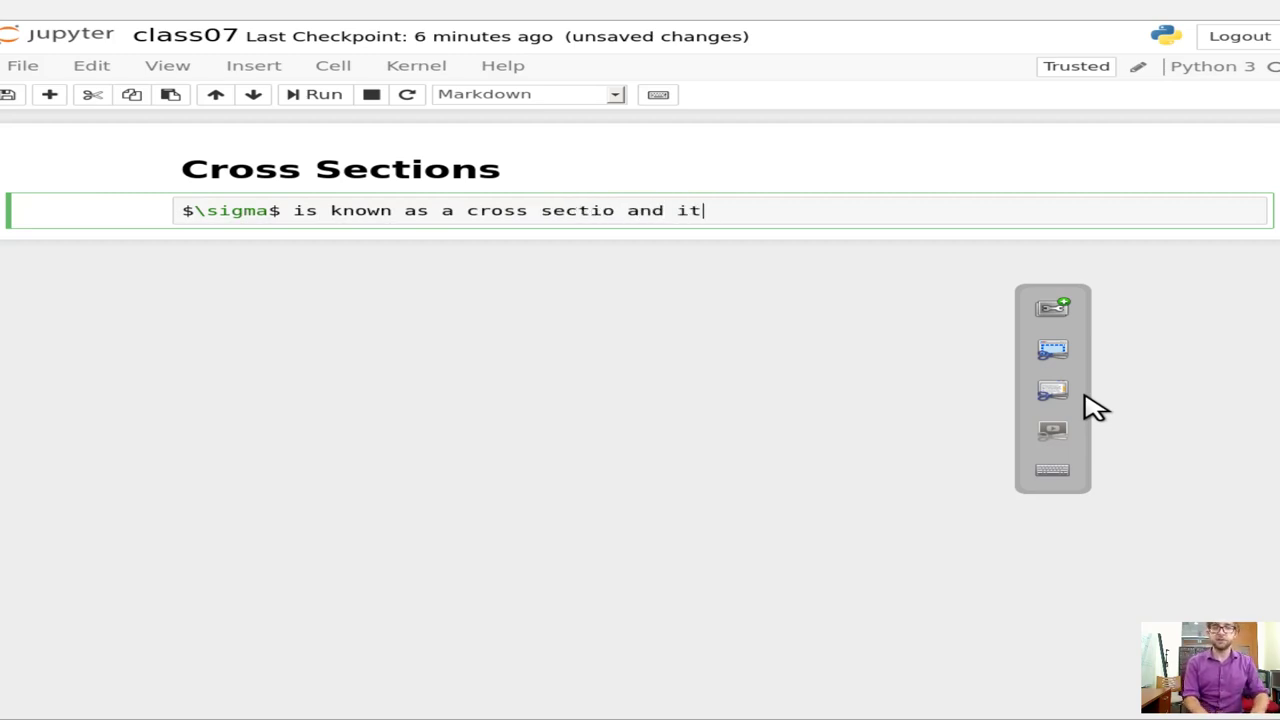
{"action": "type", "text": " is measure"}
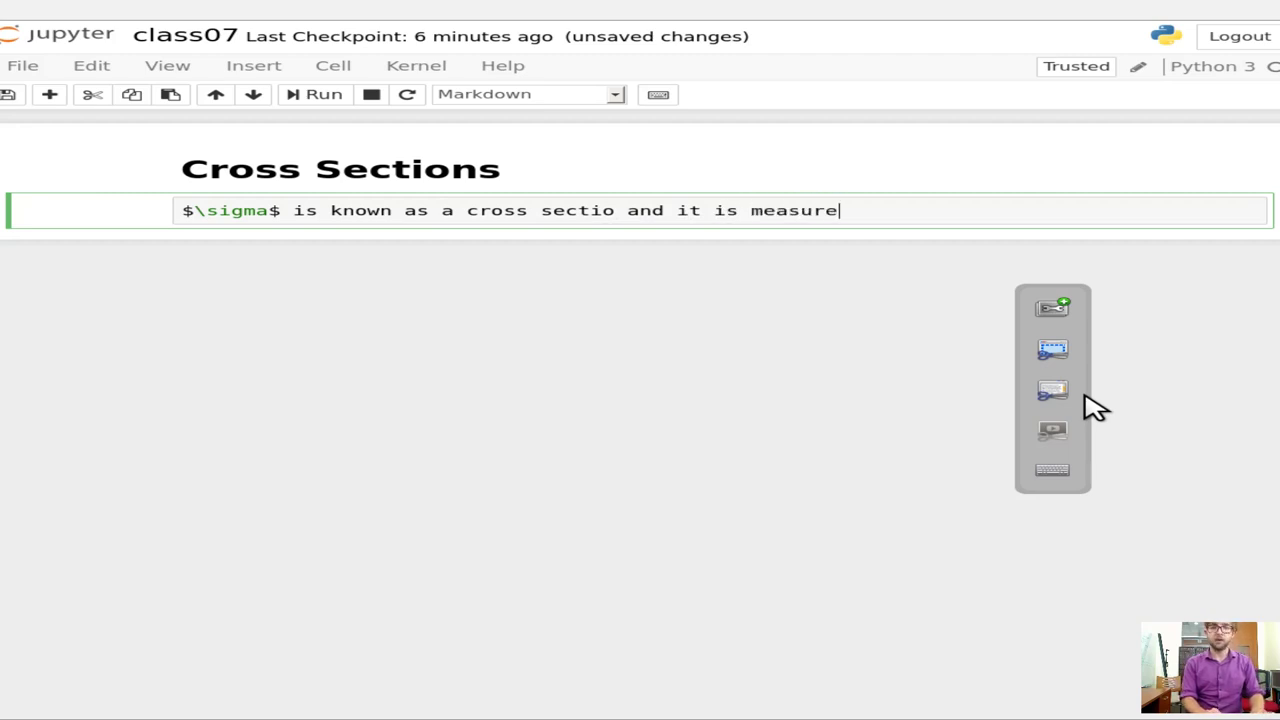
{"action": "type", "text": "d in untis"}
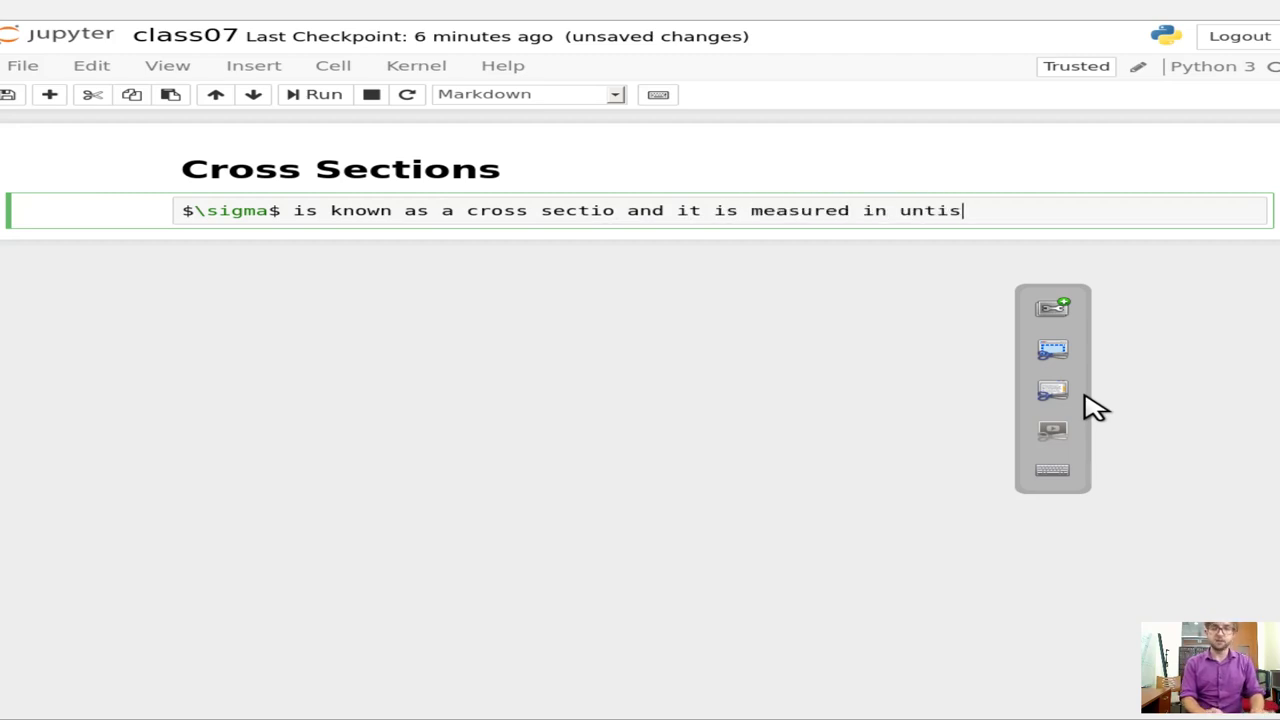
{"action": "key", "text": "BackSpace"}
{"action": "key", "text": "BackSpace"}
{"action": "key", "text": "BackSpace"}
{"action": "key", "text": "BackSpace"}
{"action": "type", "text": "it"}
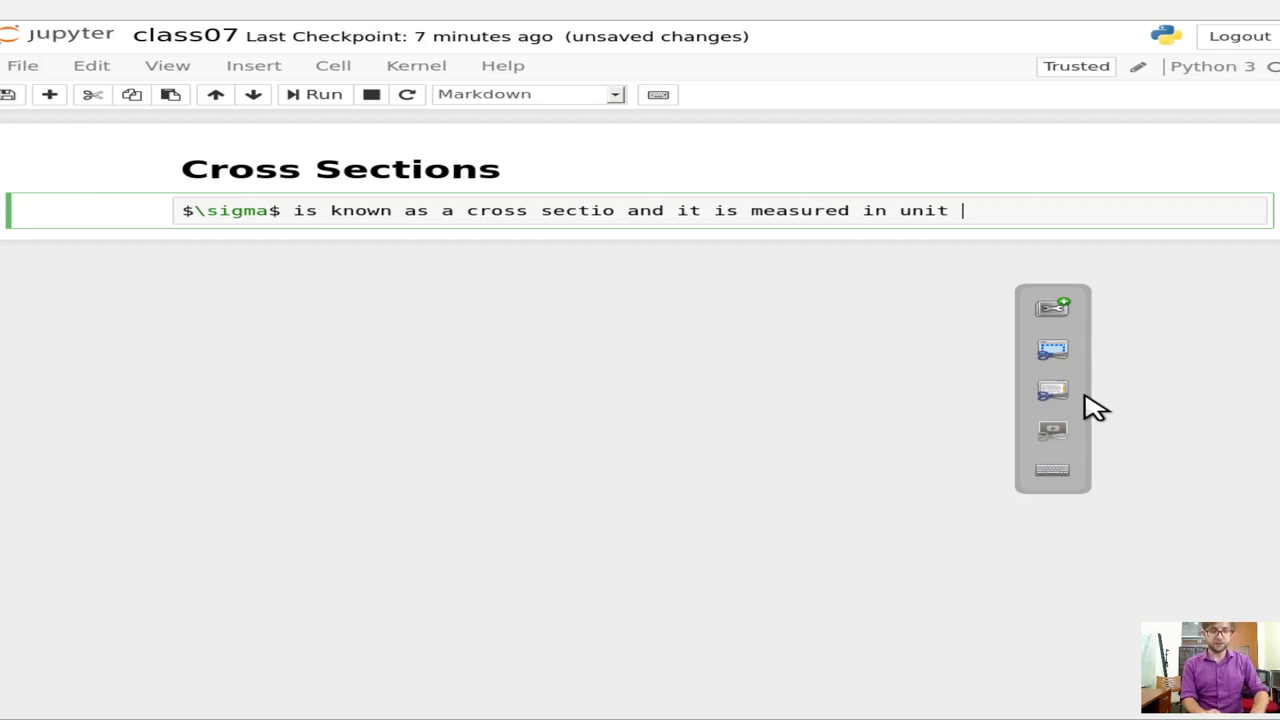
{"action": "key", "text": "BackSpace"}
{"action": "type", "text": "s "}
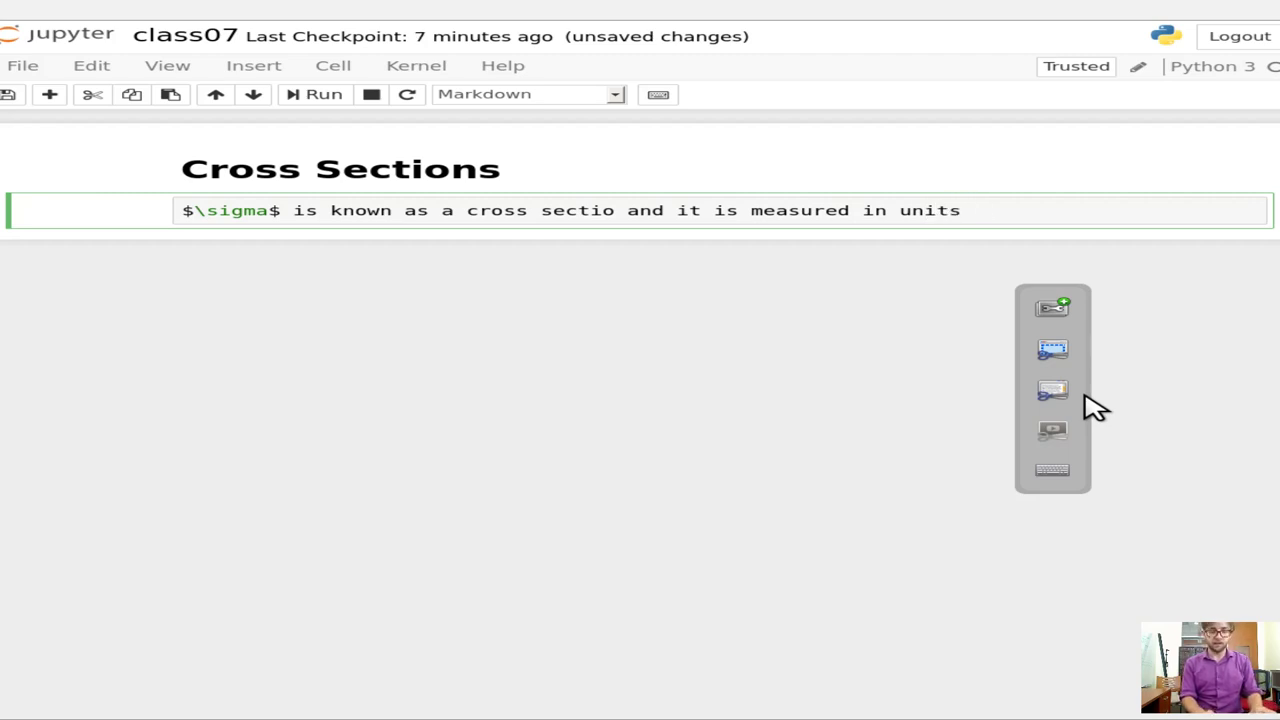
- Complete the sigma sentence with "of [barns] or [b]" and render the cell
{"action": "type", "text": "of [bar"}
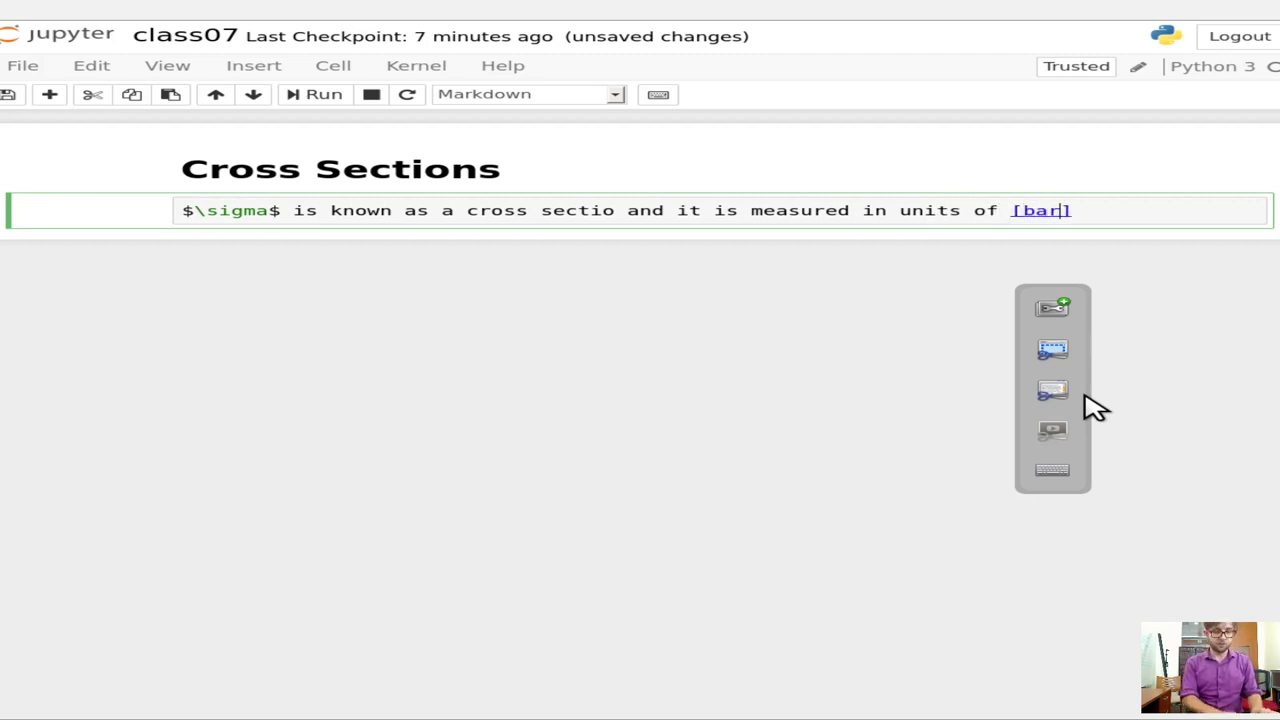
{"action": "type", "text": "ns] "}
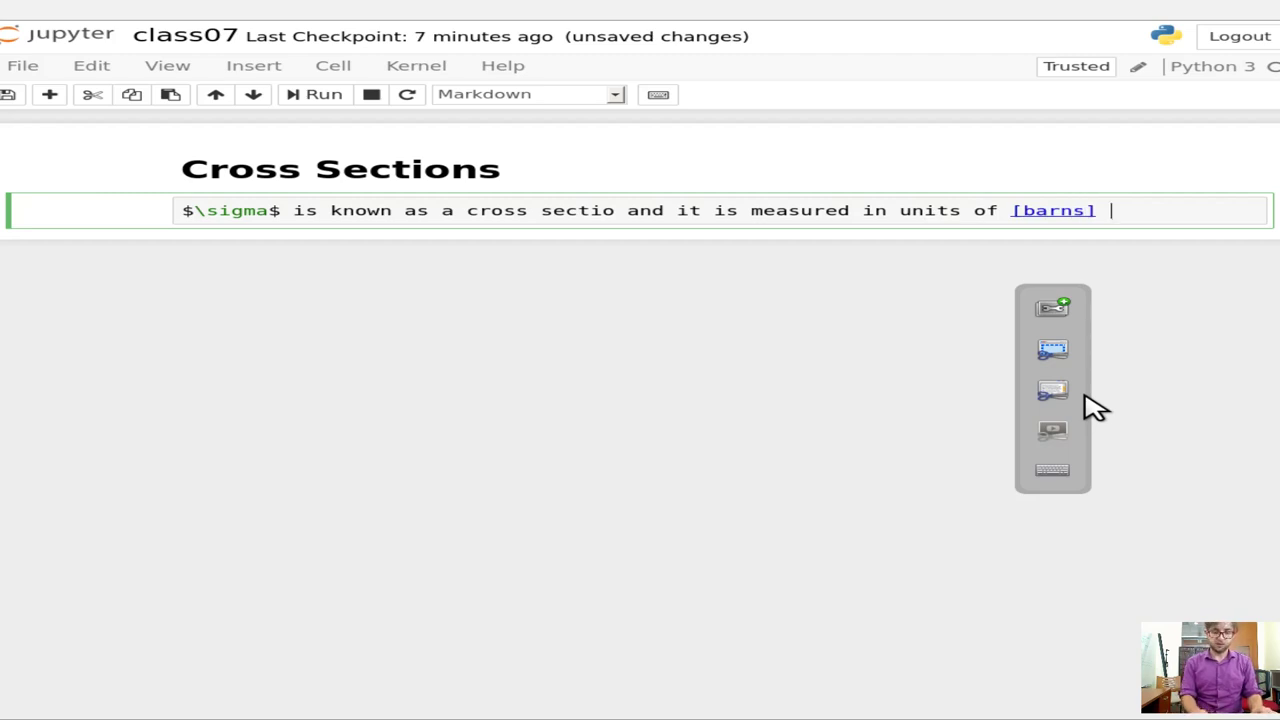
{"action": "type", "text": "or [b"}
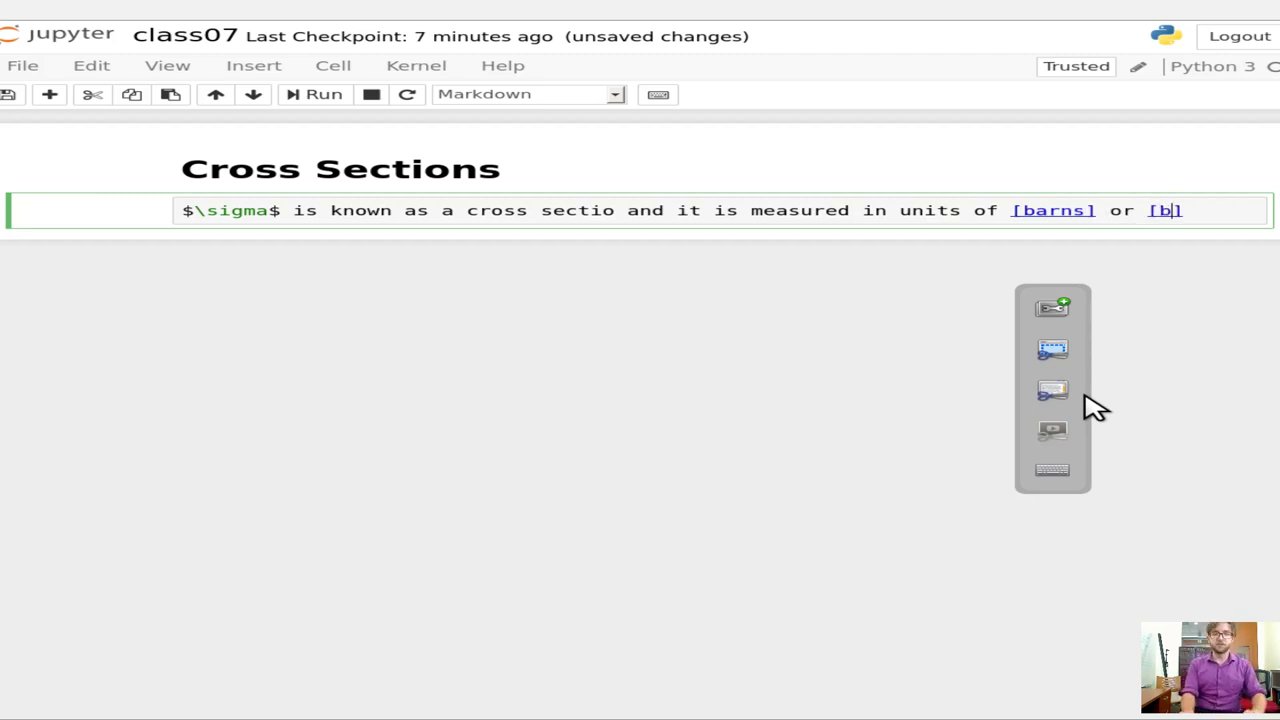
{"action": "key", "text": "shift+Return"}
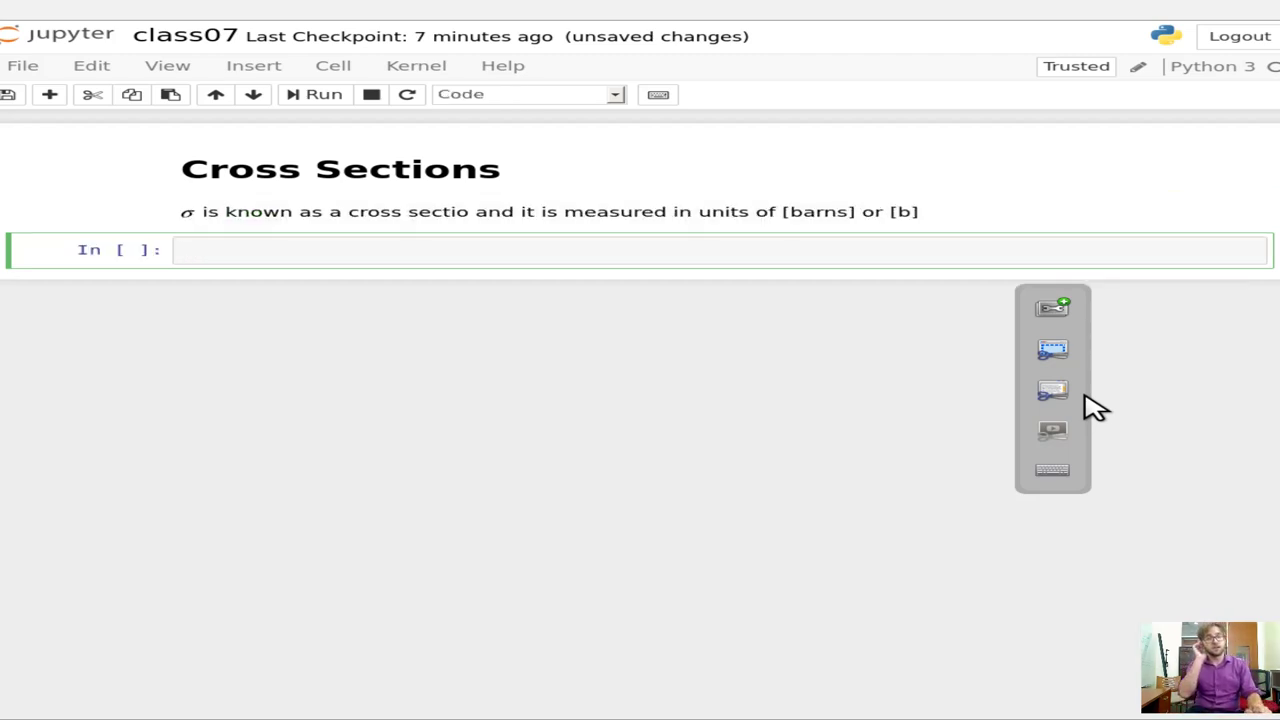
- Convert the new cell to Markdown and start its text with "1 barn ="
{"action": "key", "text": "Escape"}
{"action": "key", "text": "m"}
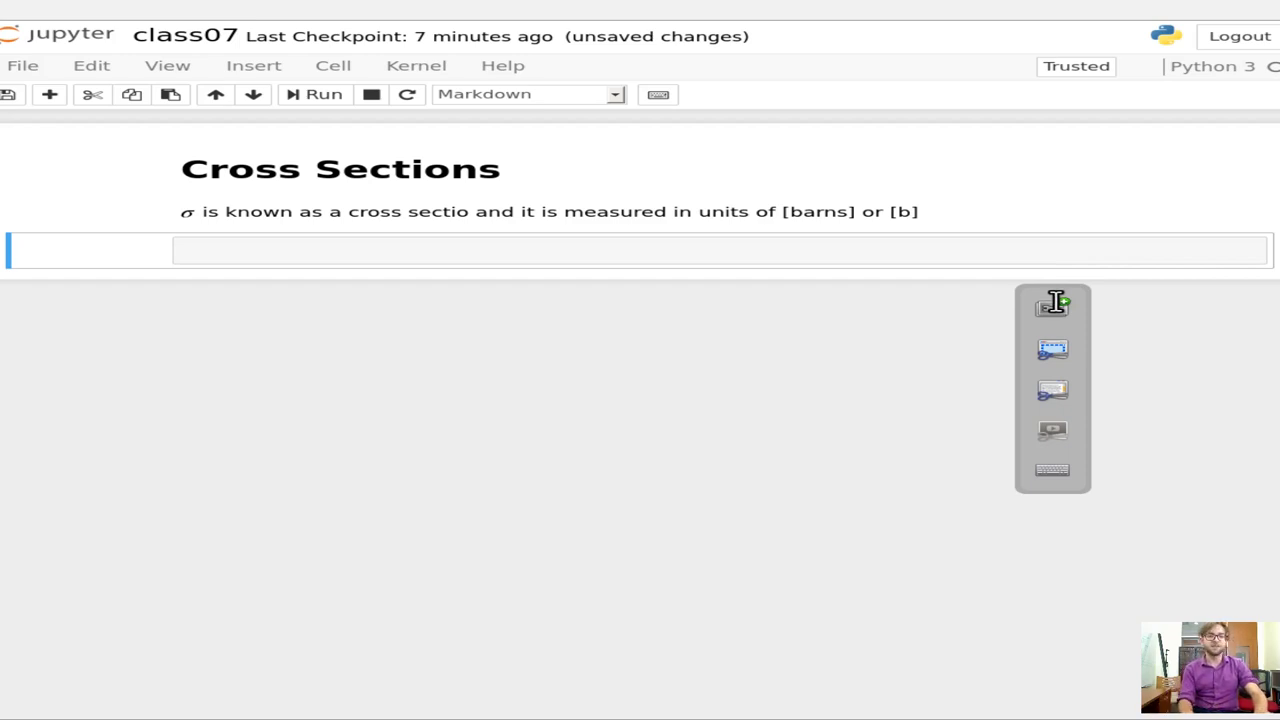
{"action": "key", "text": "Return"}
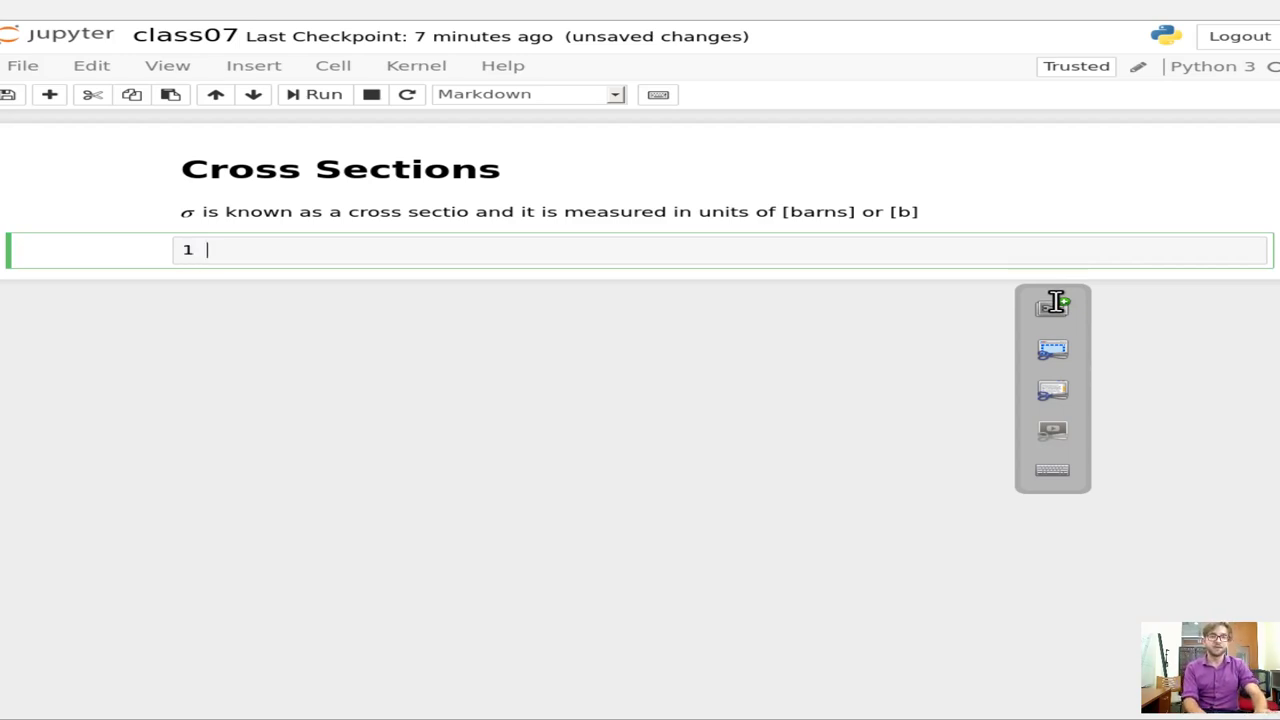
{"action": "type", "text": "barns"}
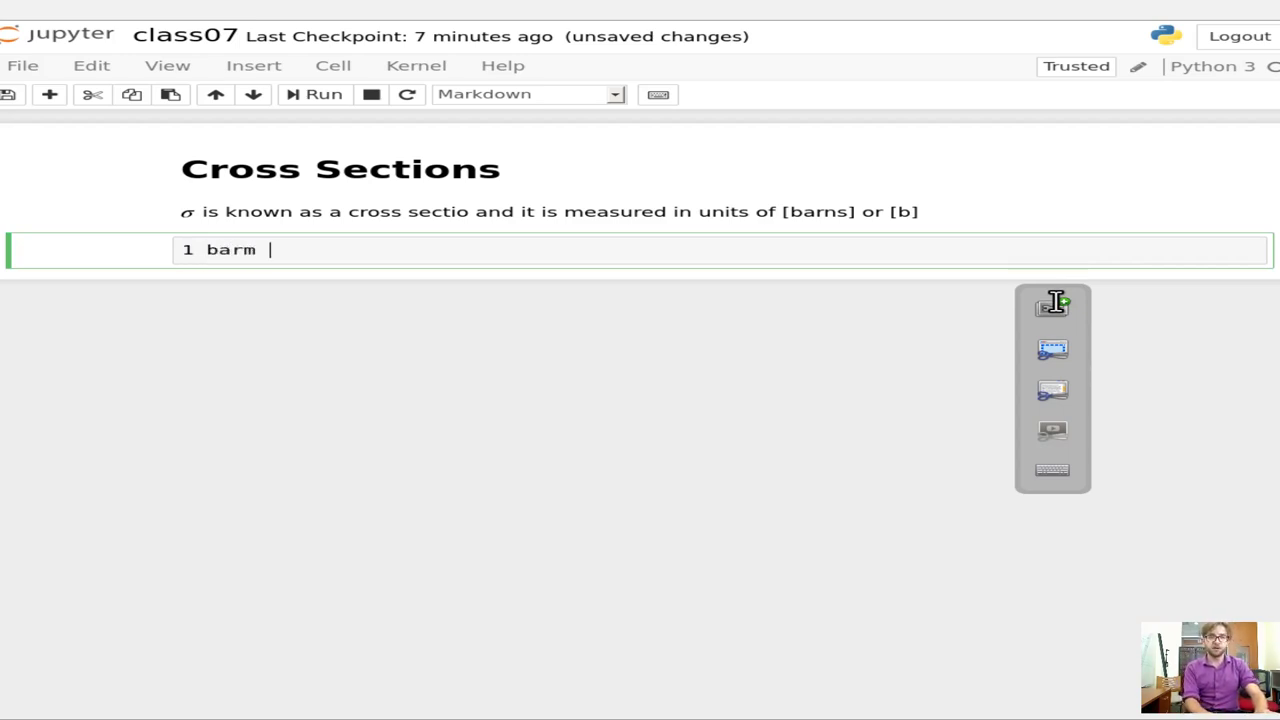
{"action": "key", "text": "BackSpace"}
{"action": "key", "text": "BackSpace"}
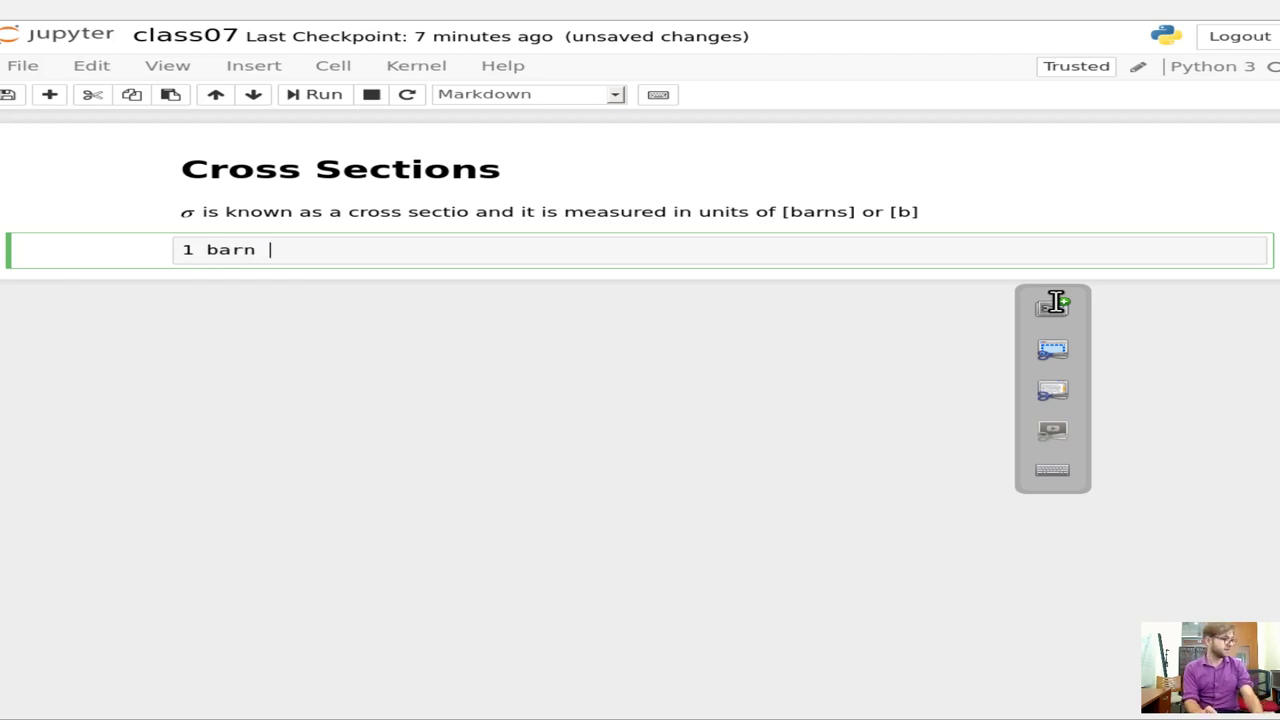
{"action": "type", "text": "= "}
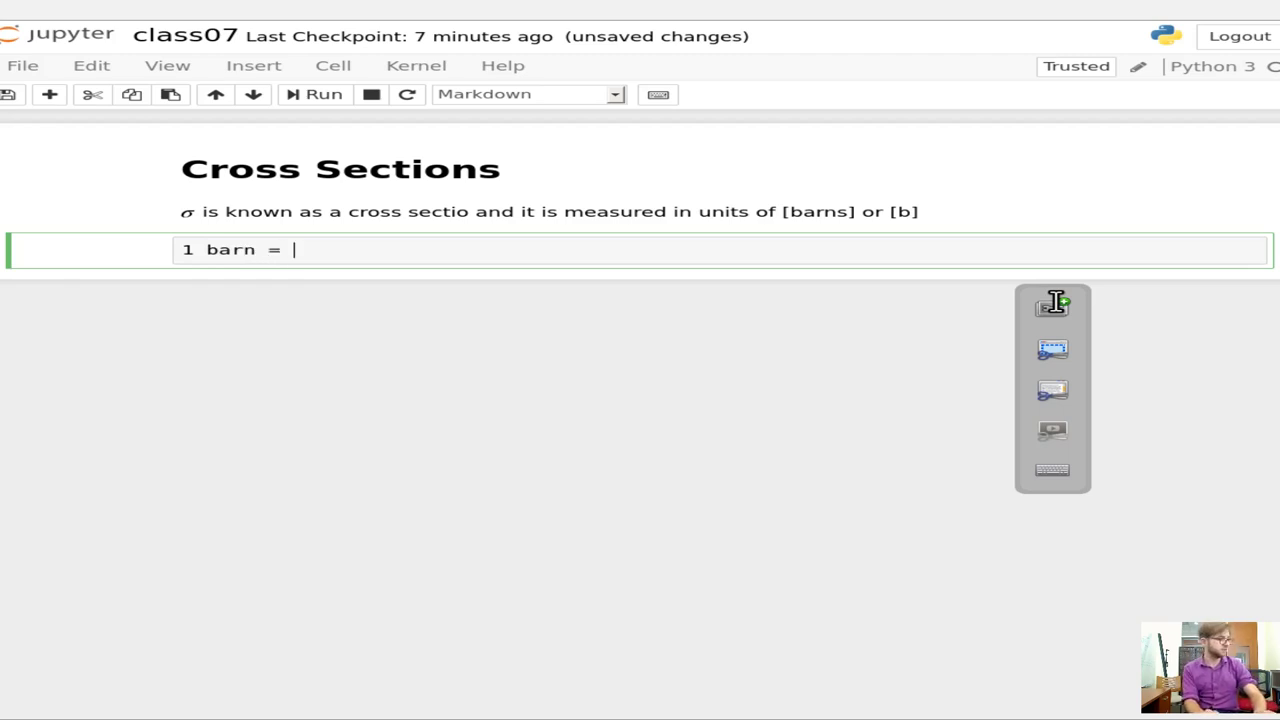
- Add the value 10$^{-24}$ after the equals sign, with the exponent written in LaTeX
{"action": "type", "text": "10"}
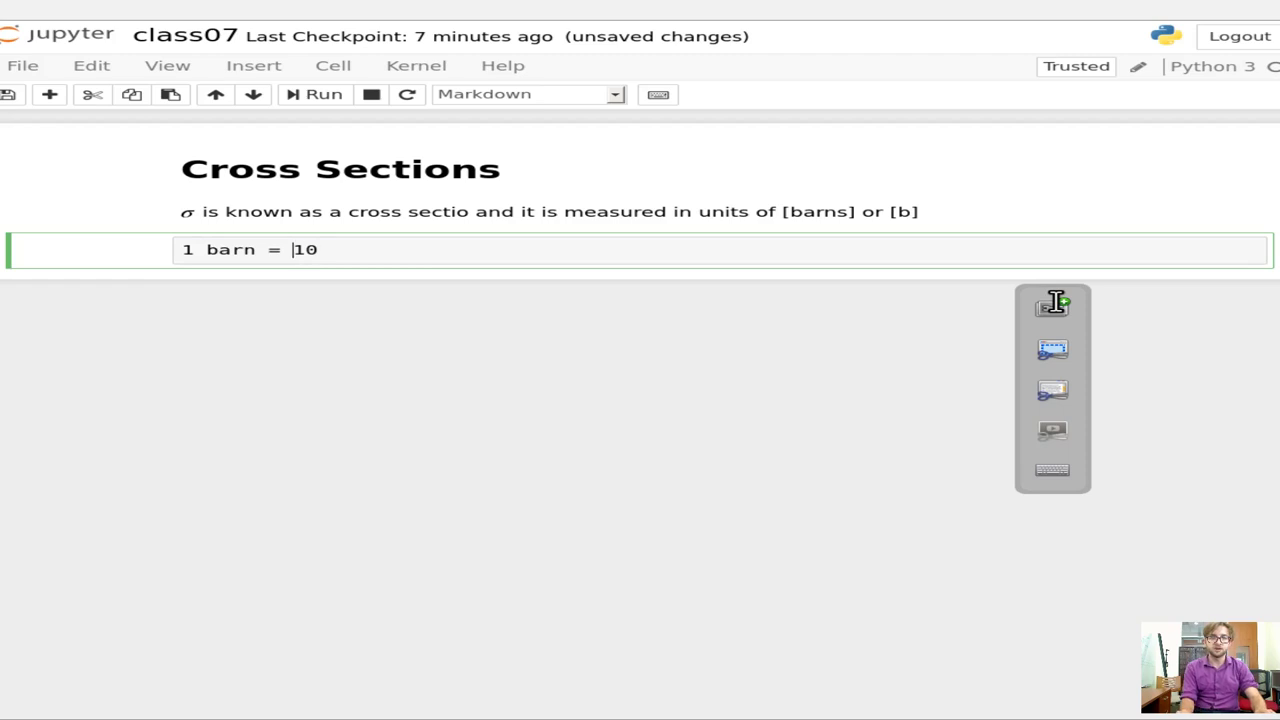
{"action": "type", "text": "$$"}
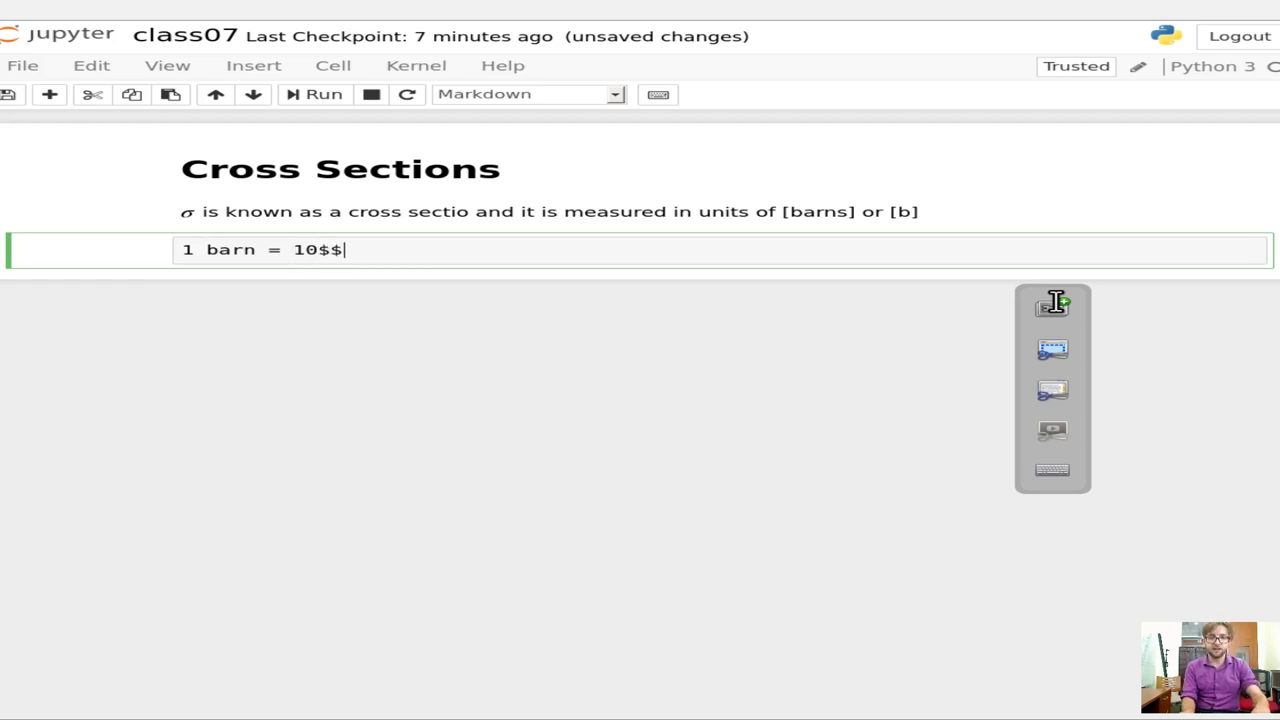
{"action": "key", "text": "Left"}
{"action": "type", "text": "^{}"}
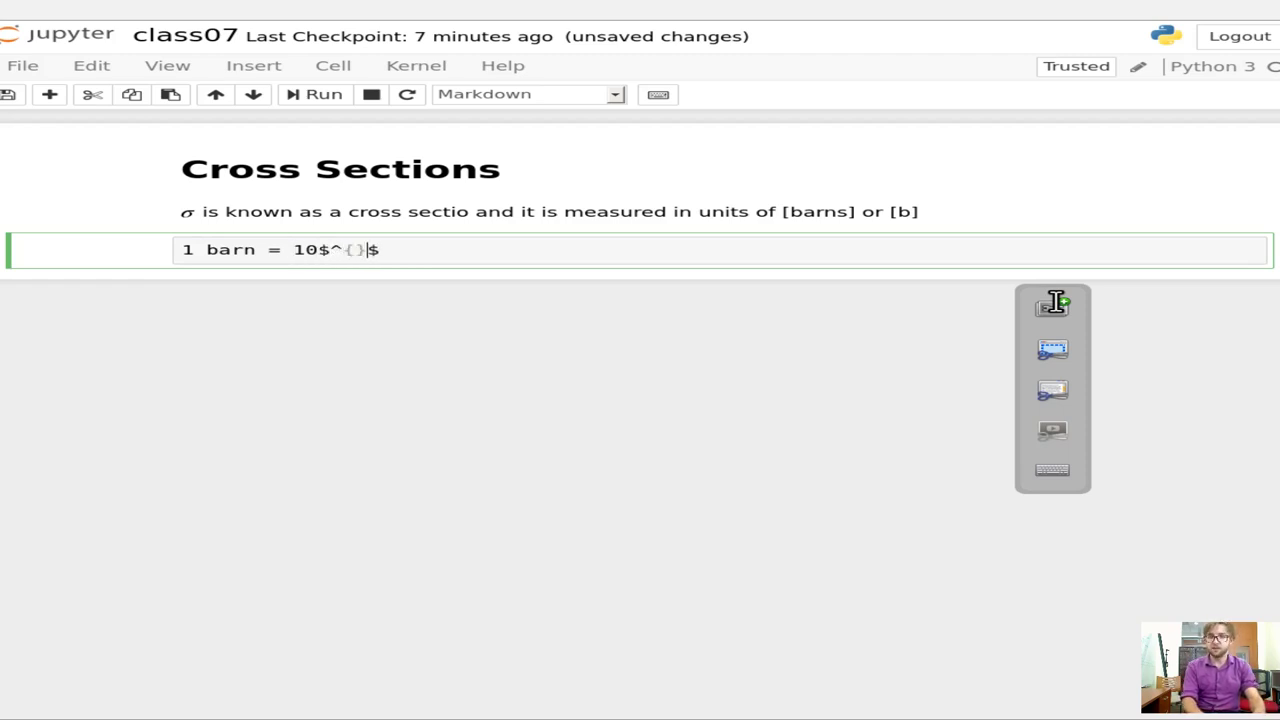
{"action": "type", "text": "-24"}
{"action": "key", "text": "Right"}
{"action": "key", "text": "Right"}
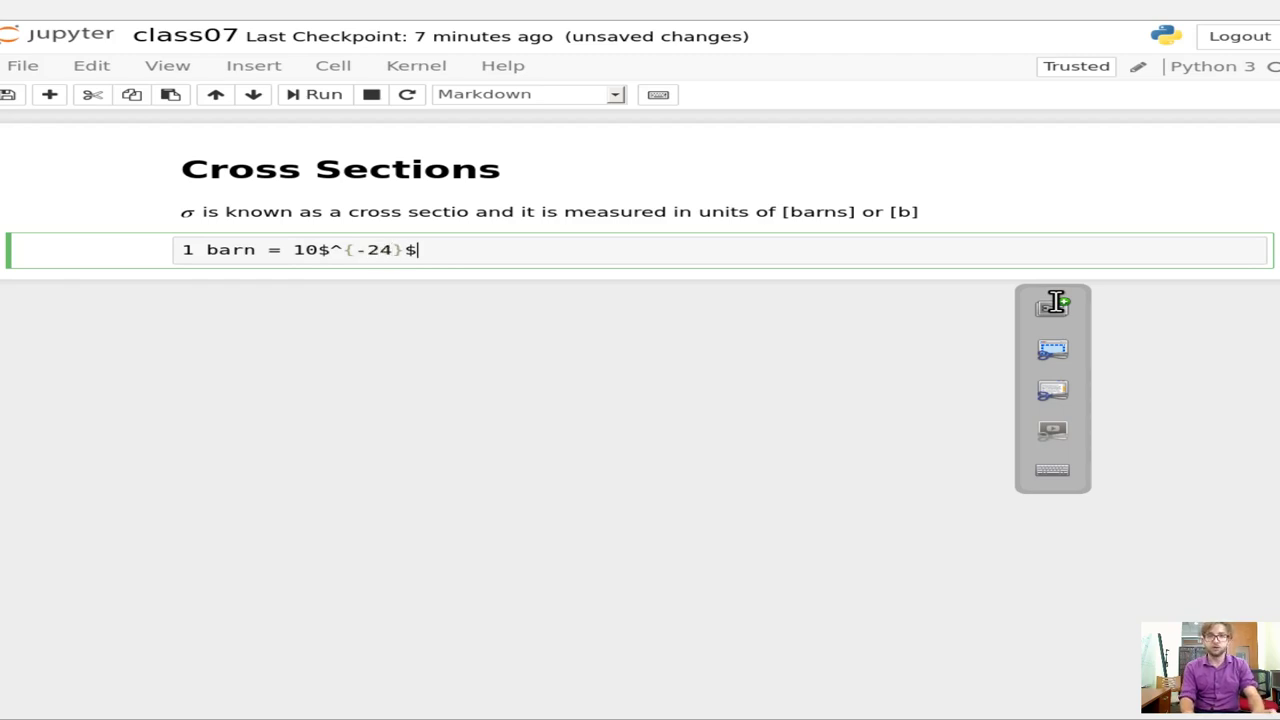
- Append the unit [cm$^2$] to the barn conversion and render the cell
{"action": "type", "text": "[cm"}
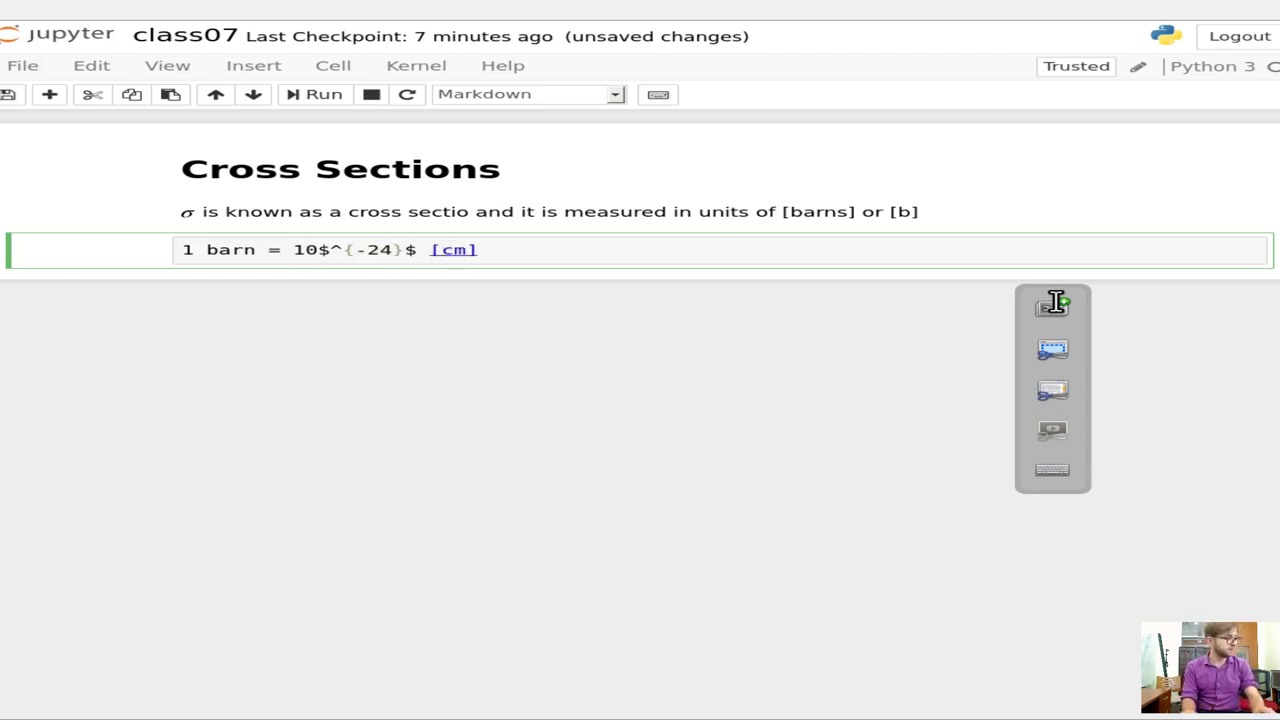
{"action": "type", "text": "$"}
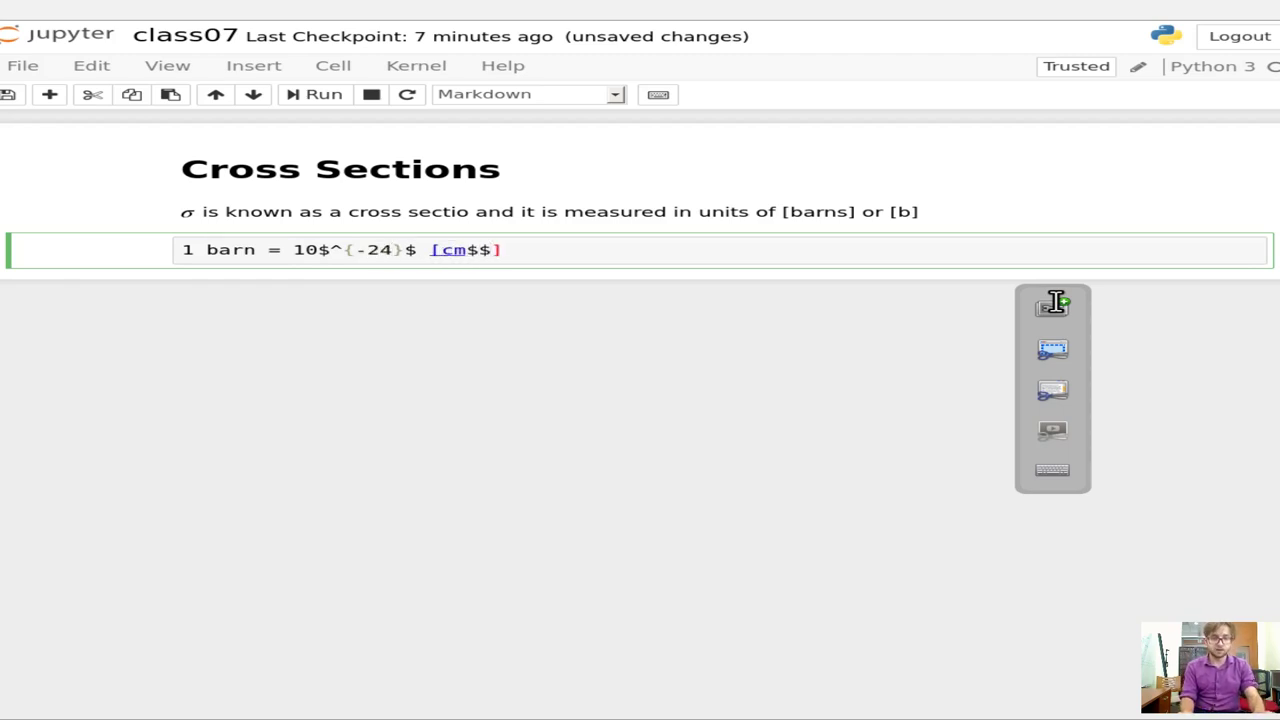
{"action": "type", "text": "^2"}
{"action": "key", "text": "shift+Return"}
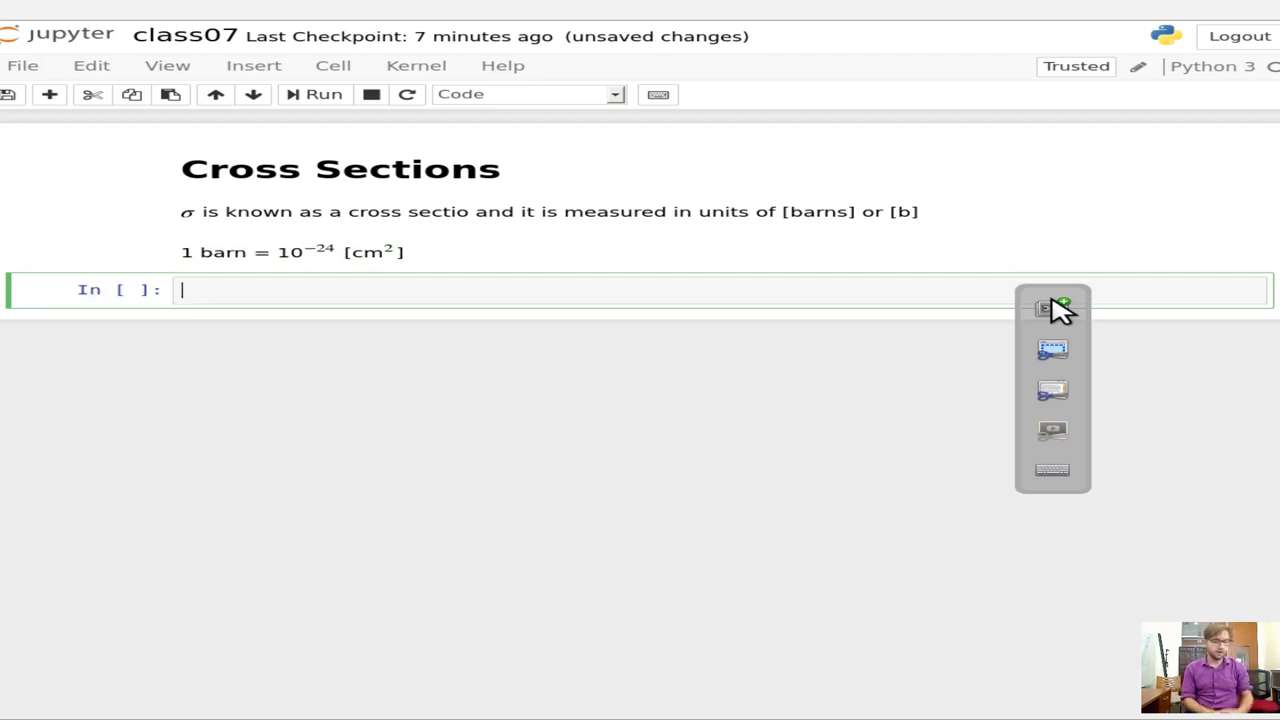
- Convert the new cell below the barn conversion to Markdown and leave it empty in edit mode
{"action": "type", "text": "mm"}
{"action": "key", "text": "BackSpace"}
{"action": "key", "text": "Escape"}
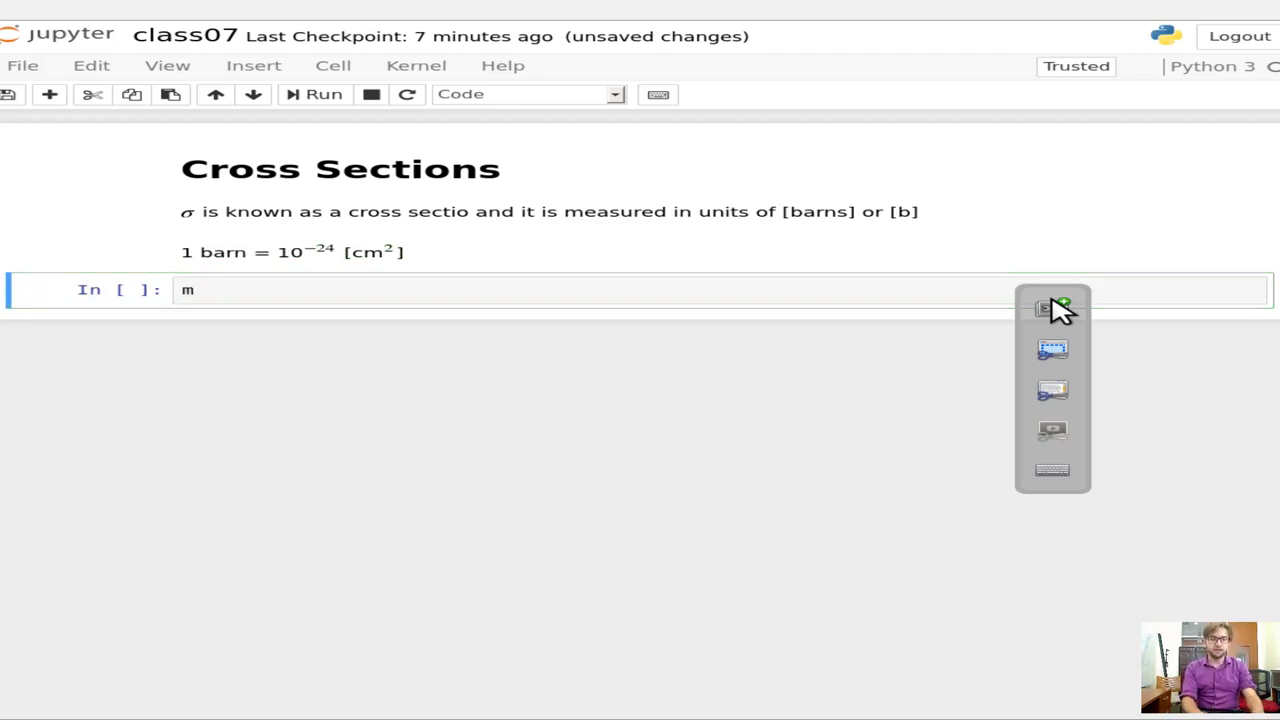
{"action": "key", "text": "m"}
{"action": "key", "text": "Return"}
{"action": "key", "text": "BackSpace"}
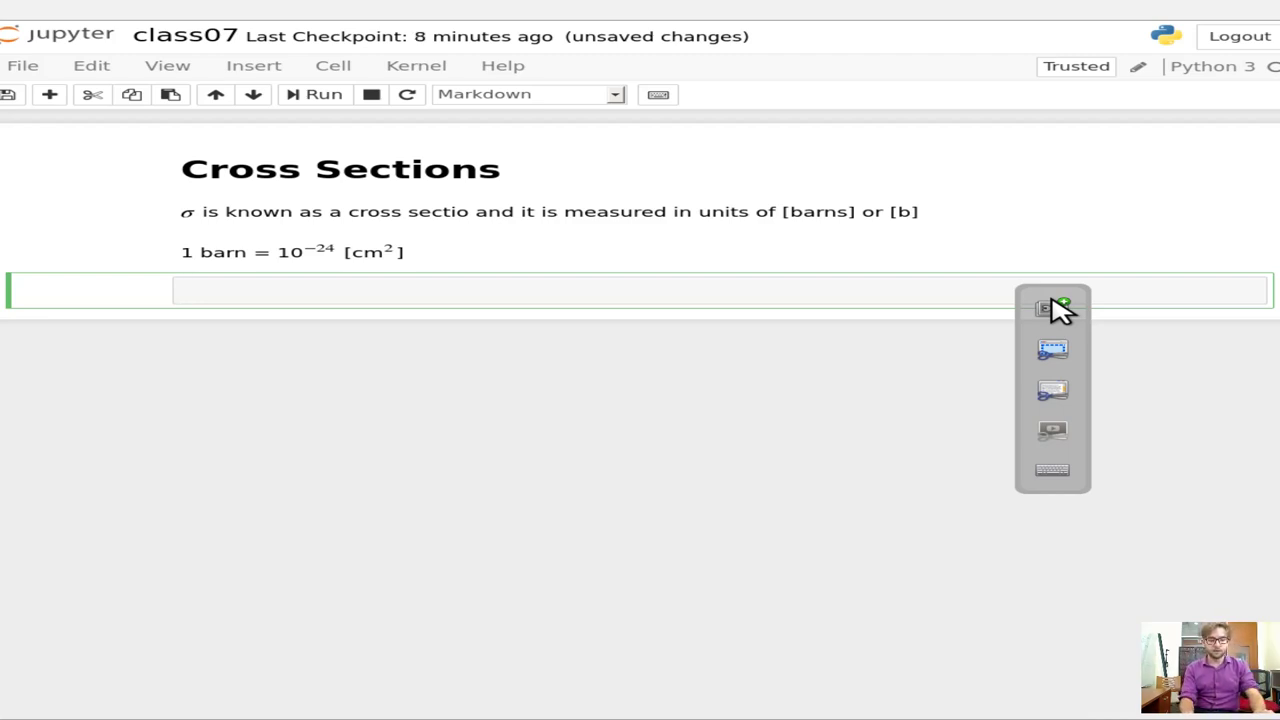
- Write the bullet item "* $\sigma_e$: elastic scattering" in the new Markdown cell
{"action": "type", "text": "* "}
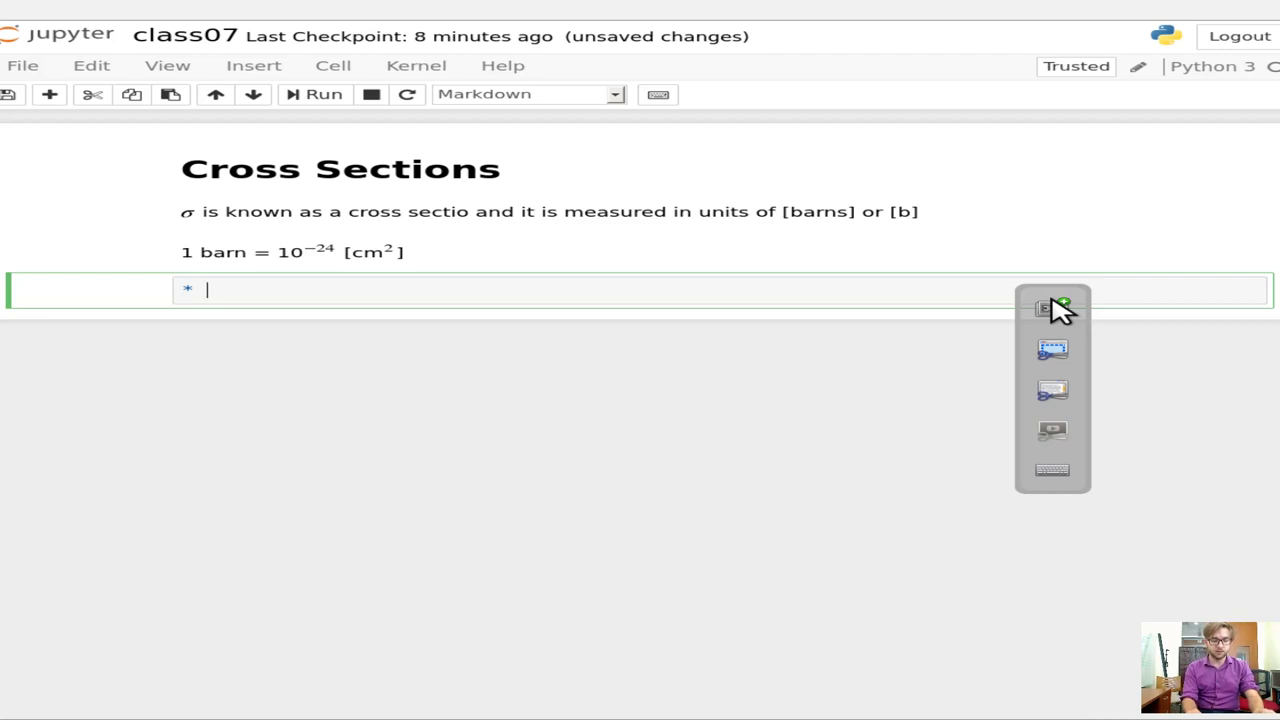
{"action": "type", "text": "$$"}
{"action": "type", "text": "\\si"}
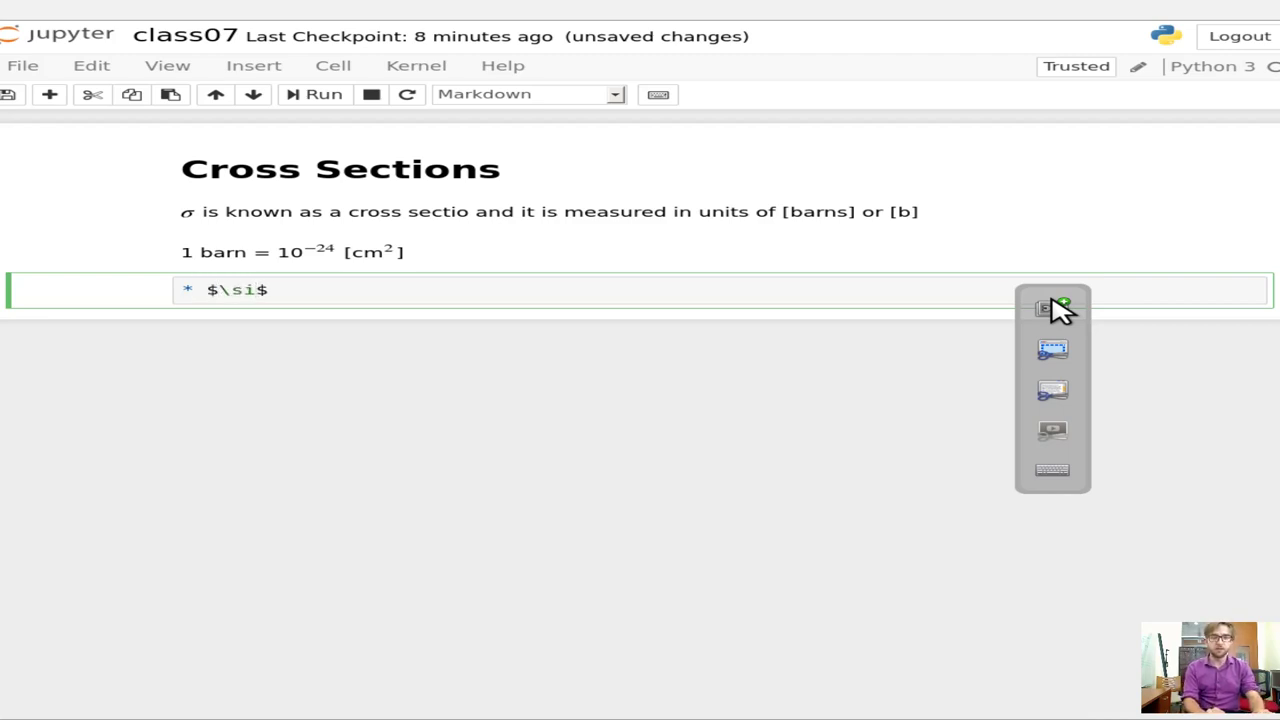
{"action": "type", "text": "gma_"}
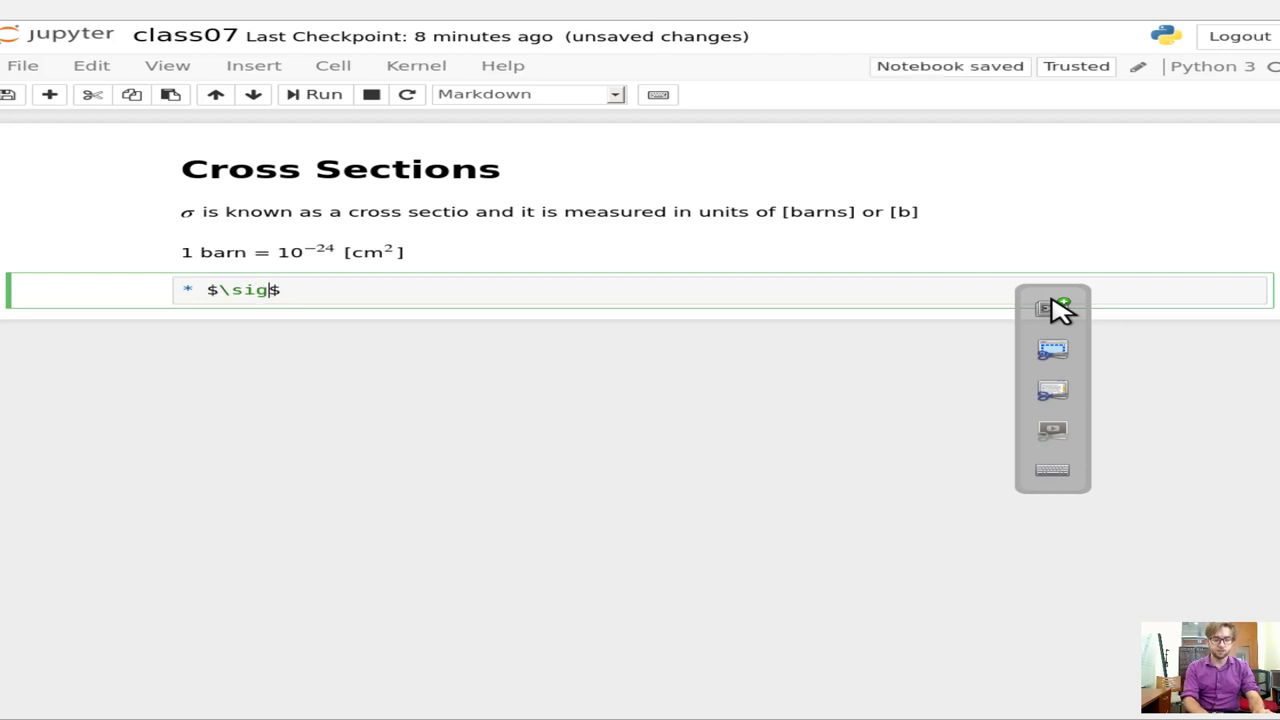
{"action": "type", "text": "e"}
{"action": "key", "text": "Right"}
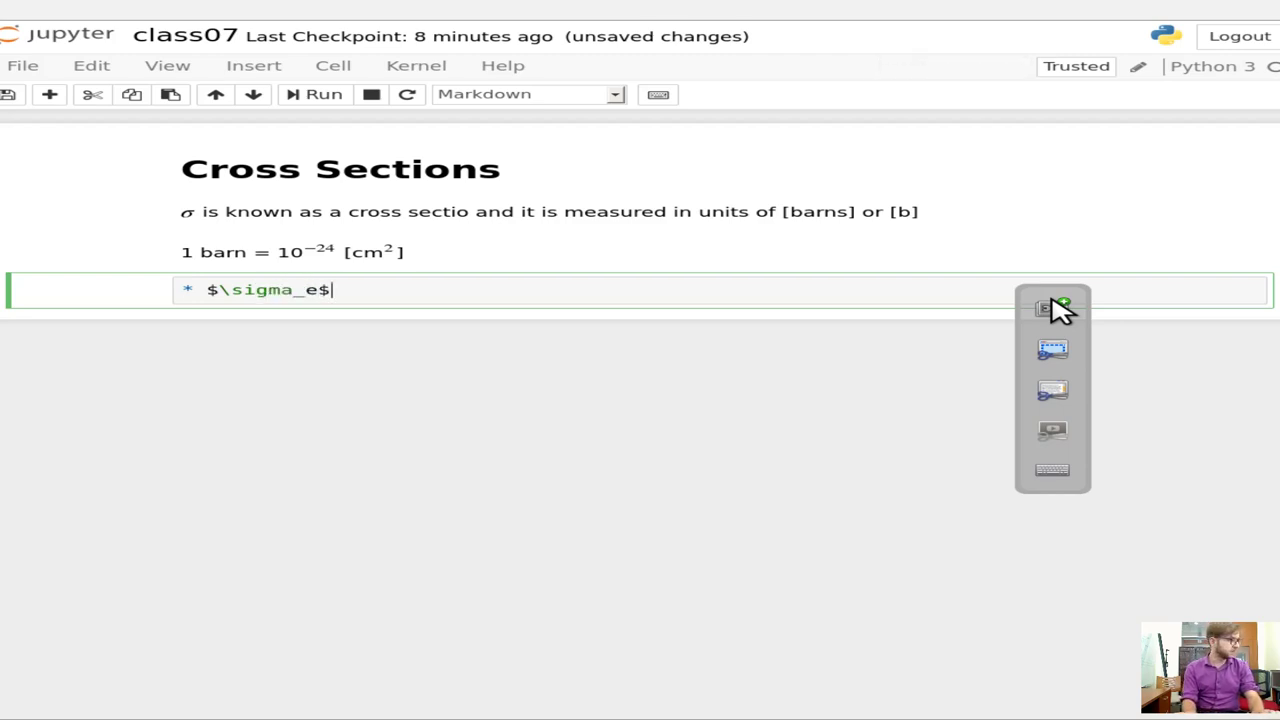
{"action": "type", "text": "$\\sigma_e$"}
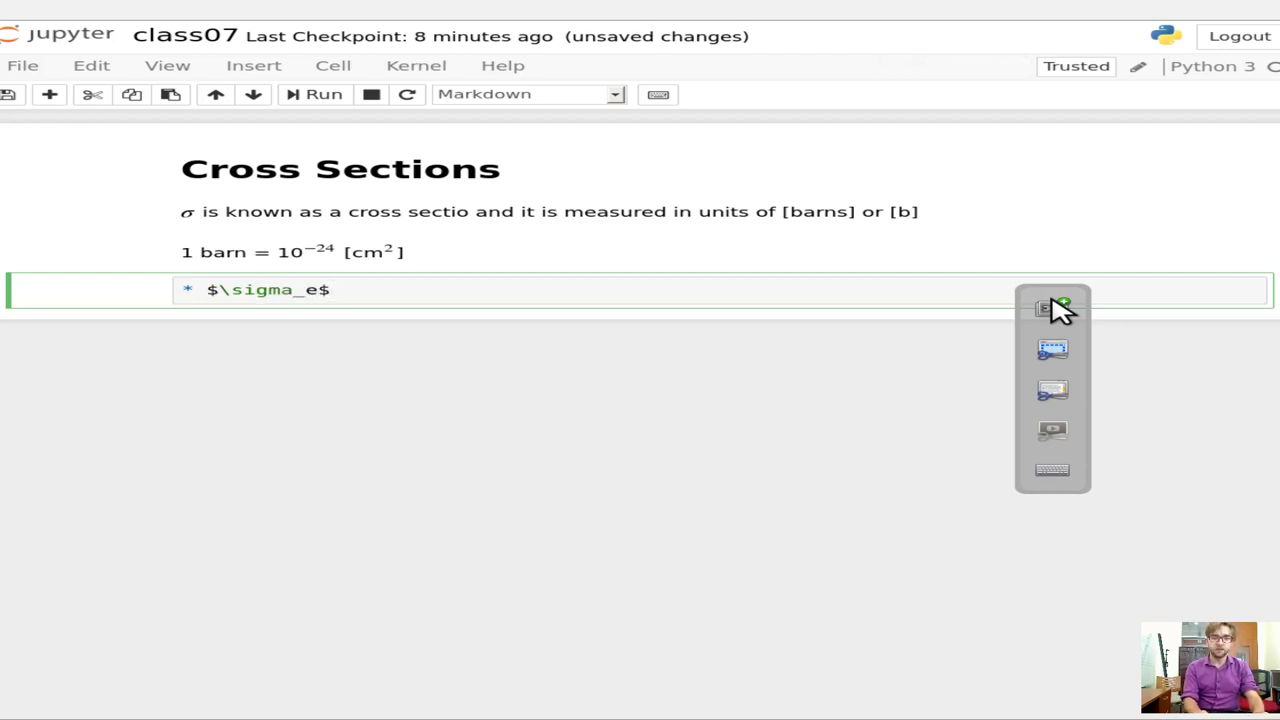
{"action": "type", "text": ": elasti"}
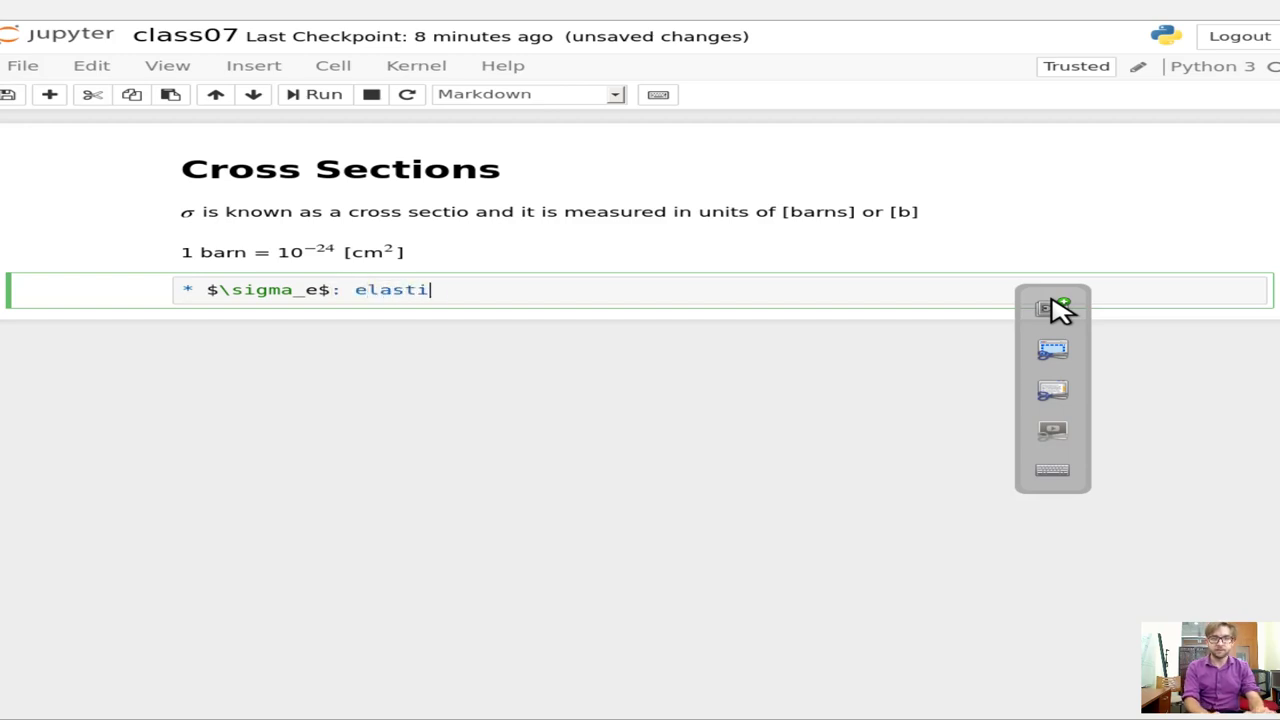
{"action": "type", "text": "c scatteri"}
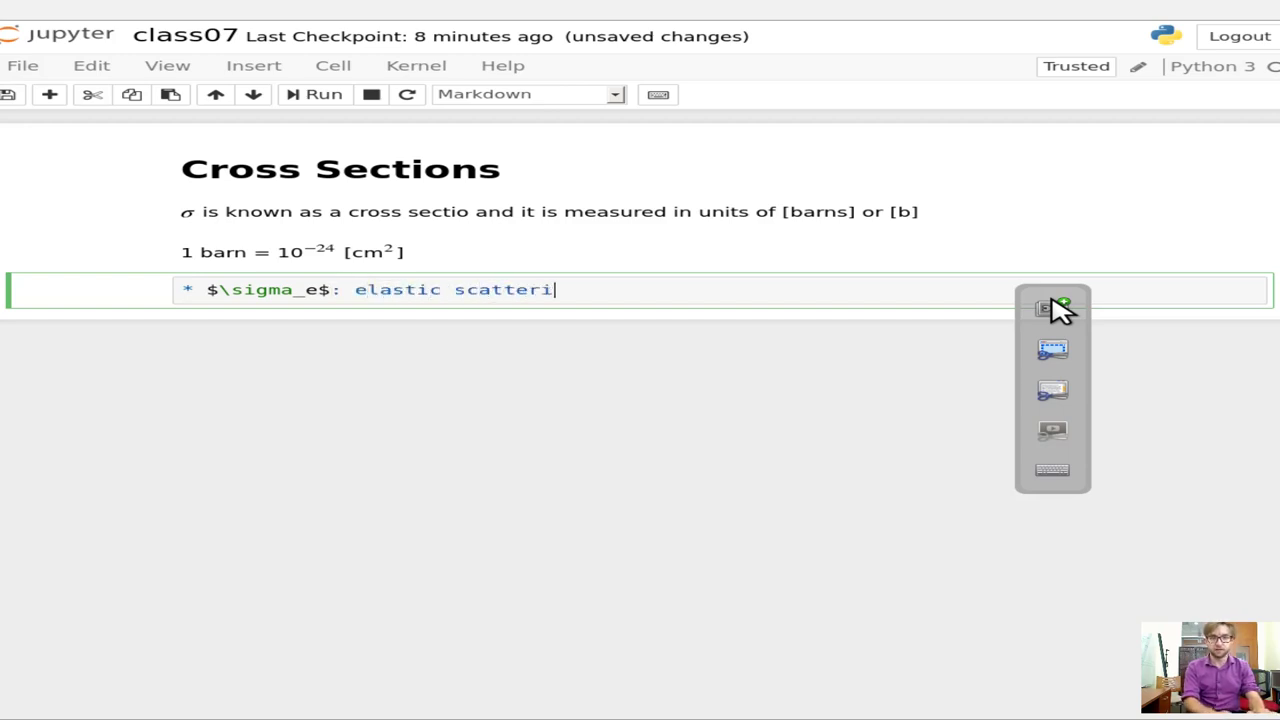
{"action": "type", "text": "ng"}
- Copy the whole elastic scattering bullet and start a new line below it
{"action": "key", "text": "ctrl+a"}
{"action": "key", "text": "ctrl+c"}
{"action": "key", "text": "Right"}
{"action": "key", "text": "Return"}
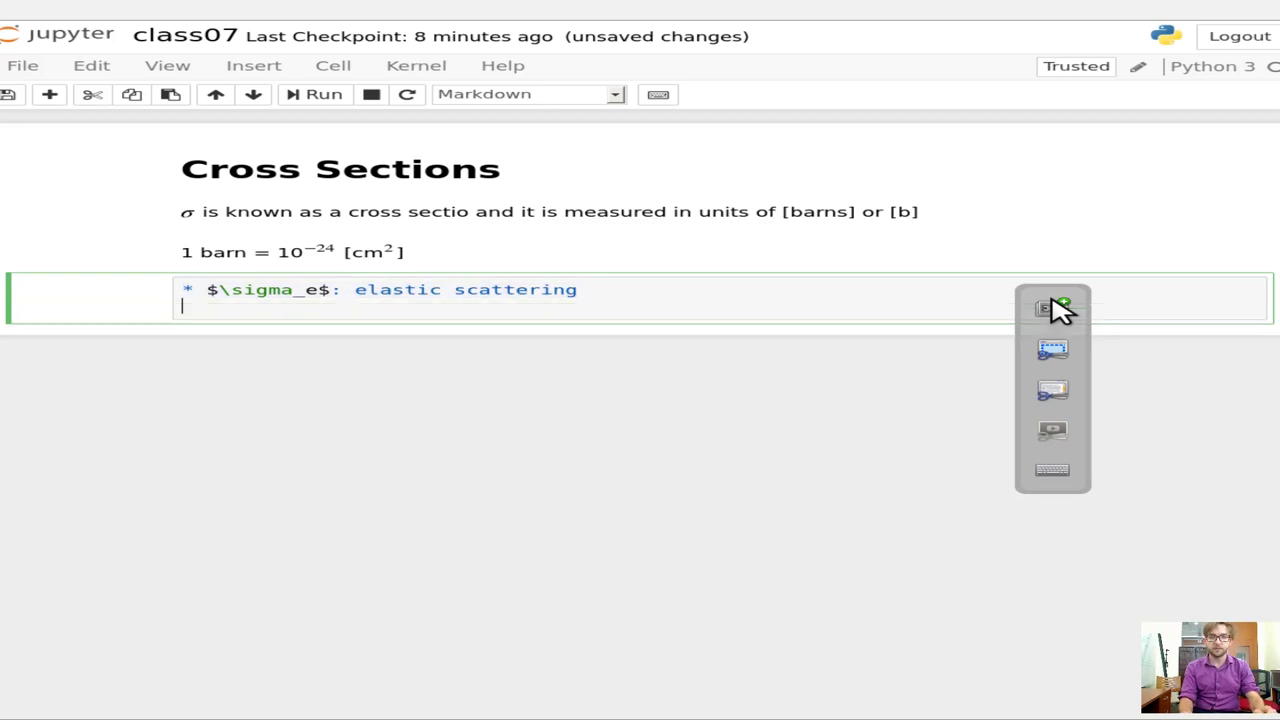
- Paste the copied elastic scattering bullet as a second item and change its sigma subscript to i
{"action": "key", "text": "ctrl+v"}
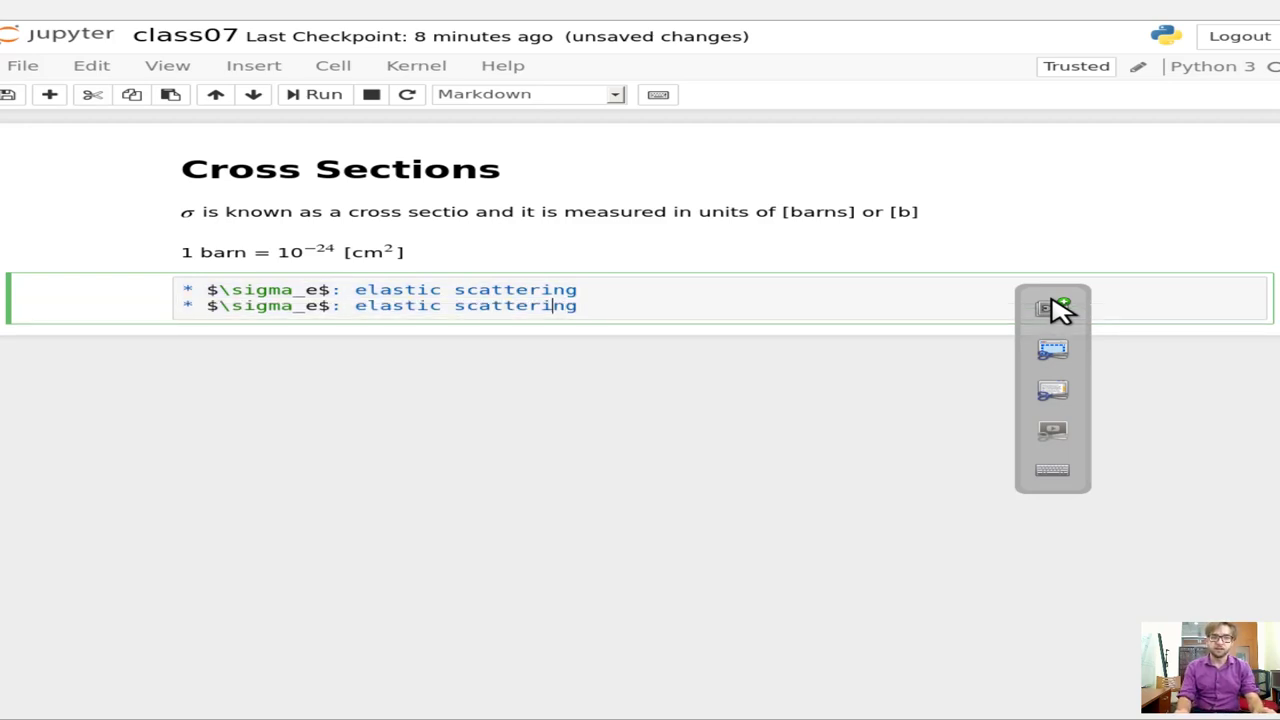
{"action": "key", "text": "Left"}
{"action": "key", "text": "Left"}
{"action": "key", "text": "Left"}
{"action": "key", "text": "Left"}
{"action": "key", "text": "Left"}
{"action": "key", "text": "Left"}
{"action": "key", "text": "Left"}
{"action": "key", "text": "Left"}
{"action": "key", "text": "Left"}
{"action": "key", "text": "Left"}
{"action": "key", "text": "Left"}
{"action": "key", "text": "Left"}
{"action": "key", "text": "Left"}
{"action": "key", "text": "Left"}
{"action": "key", "text": "Left"}
{"action": "key", "text": "Left"}
{"action": "key", "text": "Left"}
{"action": "key", "text": "Left"}
{"action": "key", "text": "Left"}
{"action": "key", "text": "BackSpace"}
{"action": "type", "text": "i"}
{"action": "key", "text": "End"}
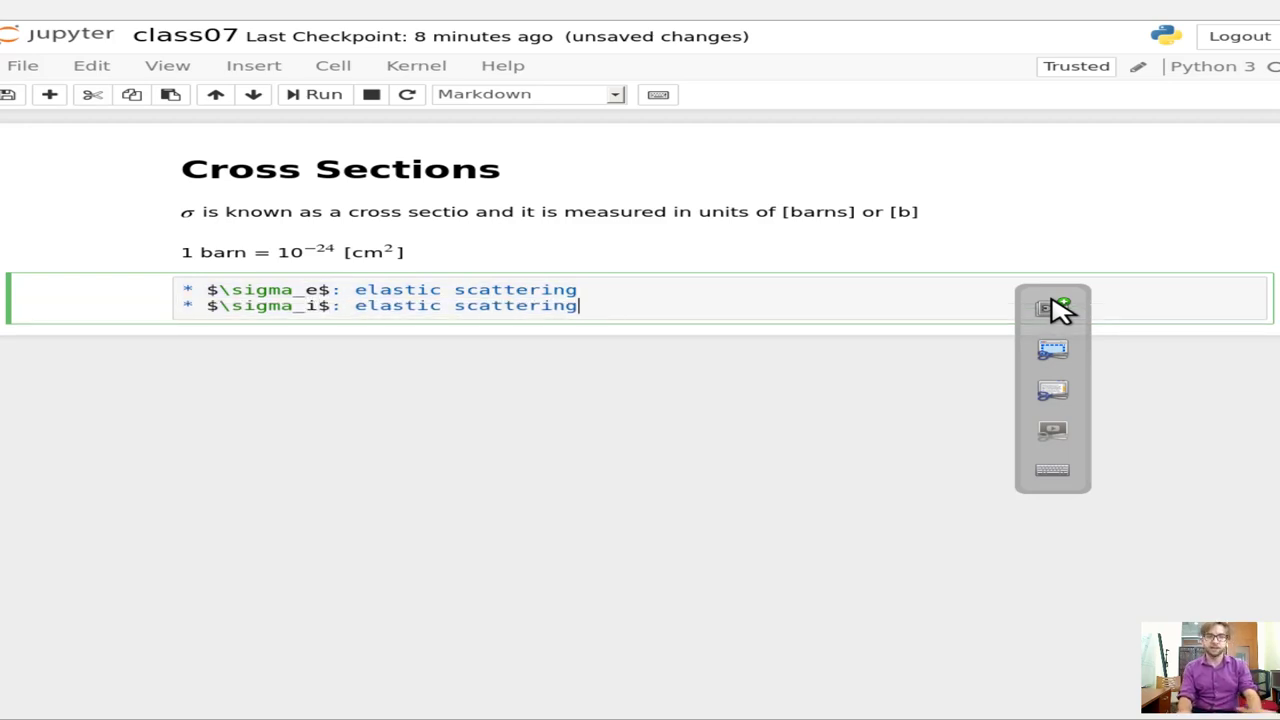
- Change the second bullet's description to "inelastic scattering" and start a new line below it
{"action": "key", "text": "ctrl+Left"}
{"action": "key", "text": "ctrl+Left"}
{"action": "key", "text": "Right"}
{"action": "key", "text": "Right"}
{"action": "type", "text": "in"}
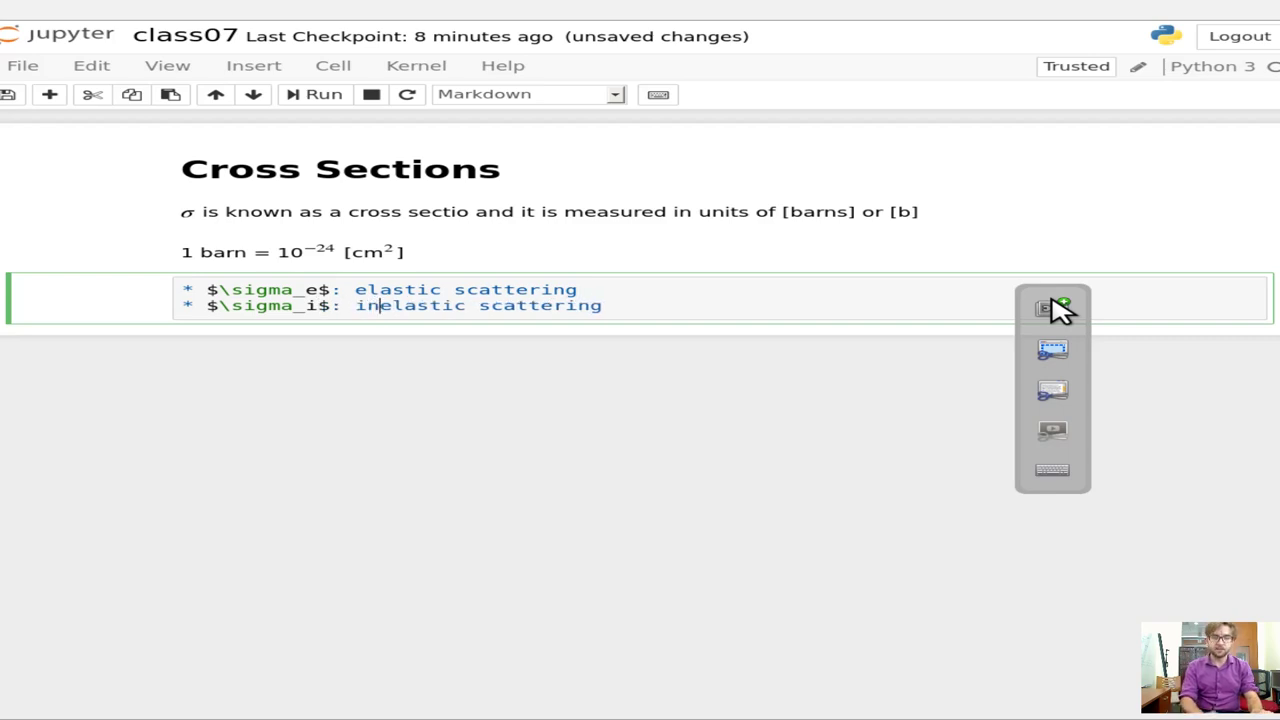
{"action": "key", "text": "End"}
{"action": "key", "text": "Return"}
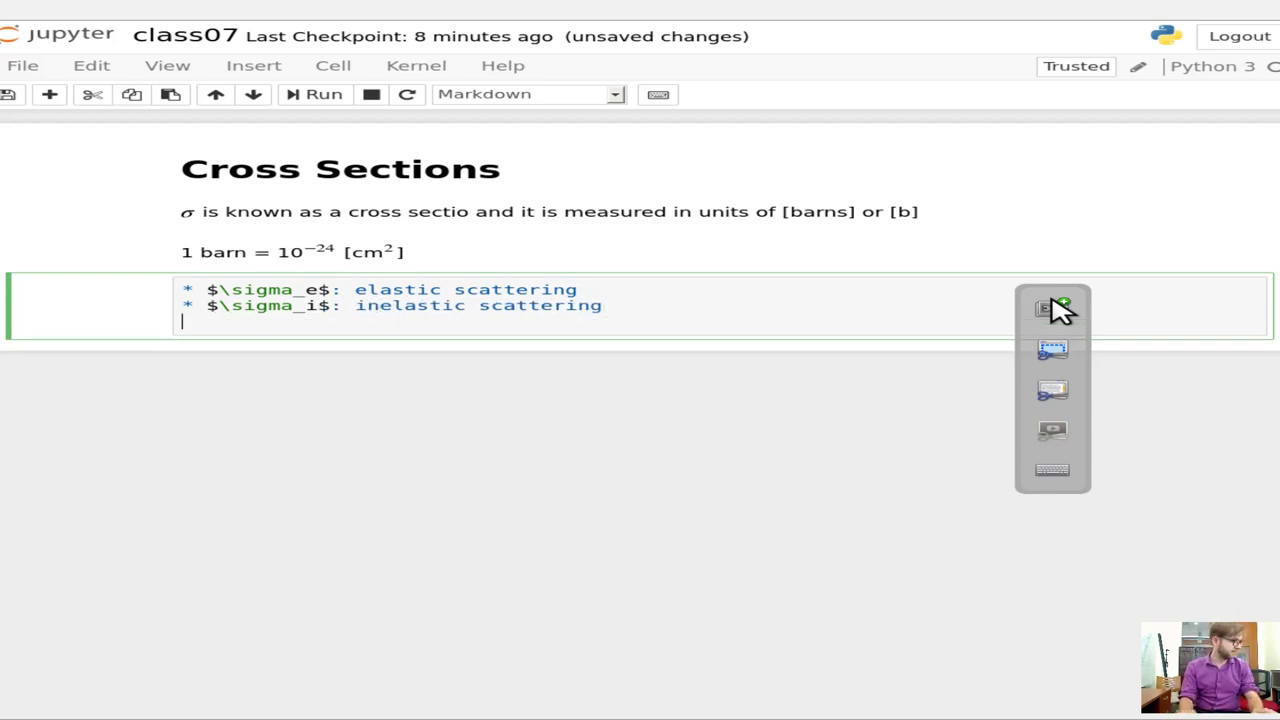
- Paste the elastic scattering bullet as a third item and change its sigma subscript to \gamma
{"action": "key", "text": "ctrl+v"}
{"action": "key", "text": "ctrl+Left"}
{"action": "key", "text": "ctrl+Left"}
{"action": "key", "text": "ctrl+Left"}
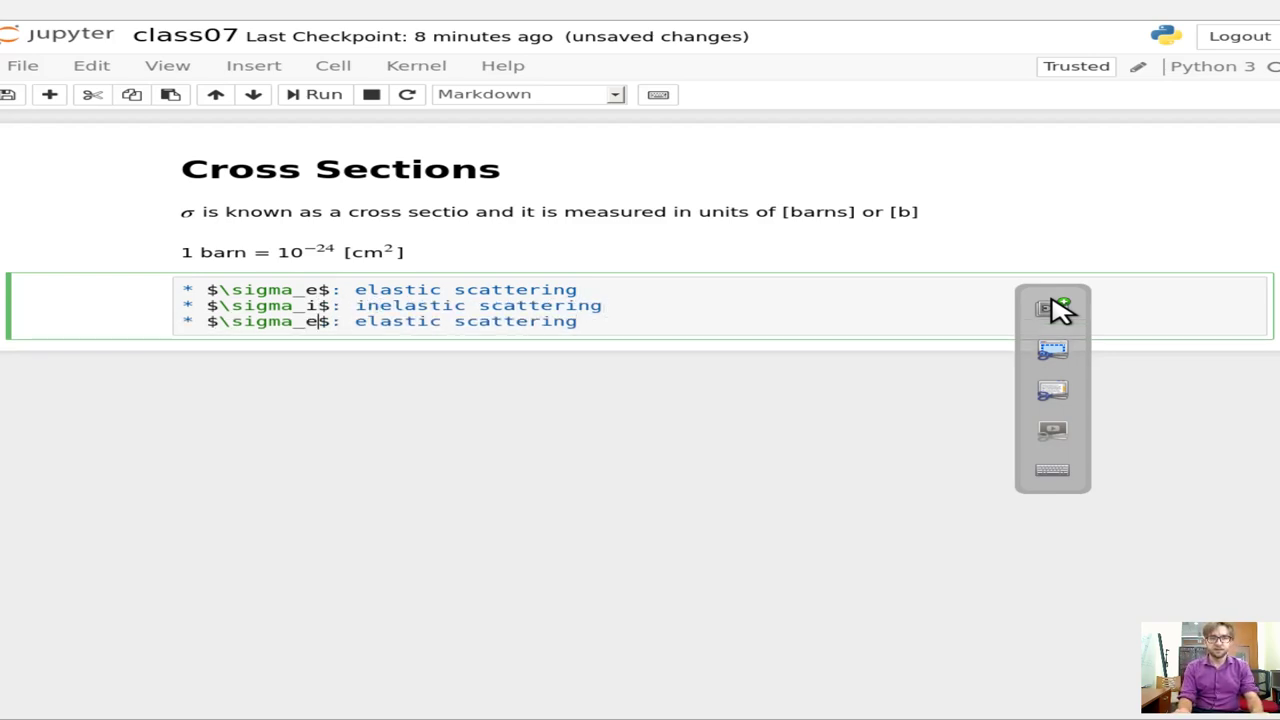
{"action": "key", "text": "BackSpace"}
{"action": "type", "text": "\\"}
{"action": "type", "text": "gamma"}
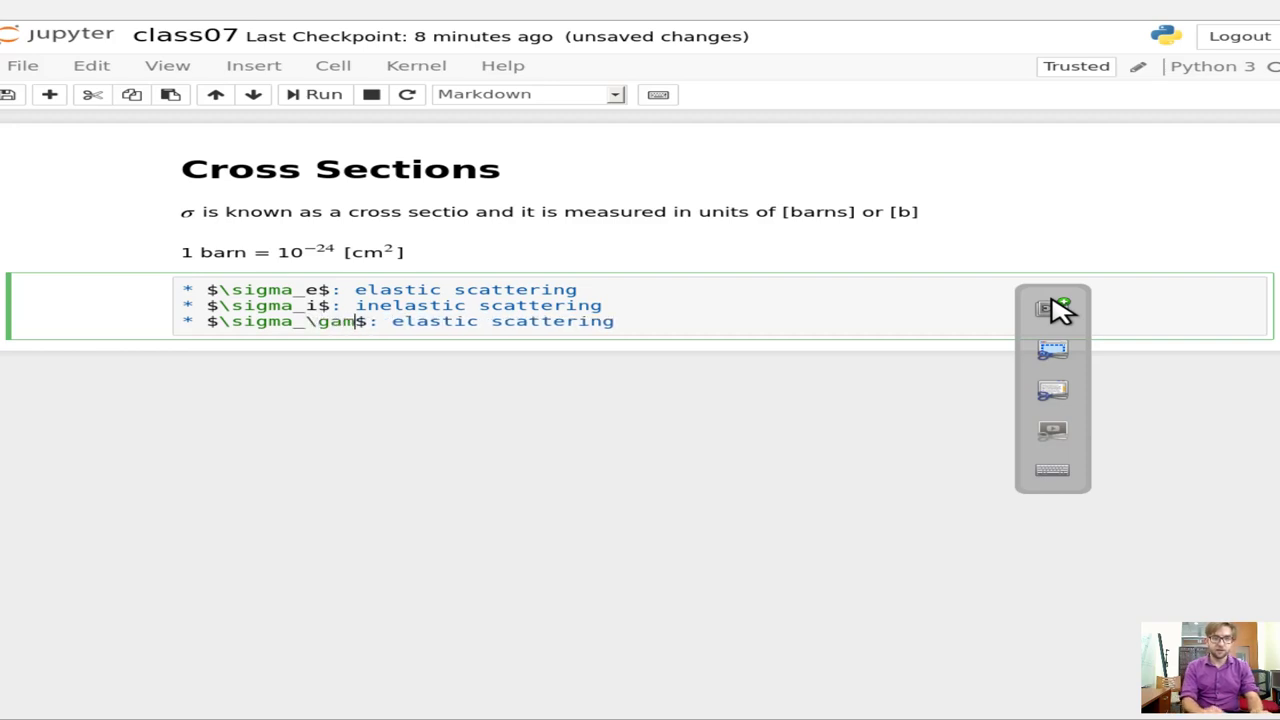
- Replace the description of the $\sigma_\gamma$ bullet with "capture cross section"
{"action": "key", "text": "End"}
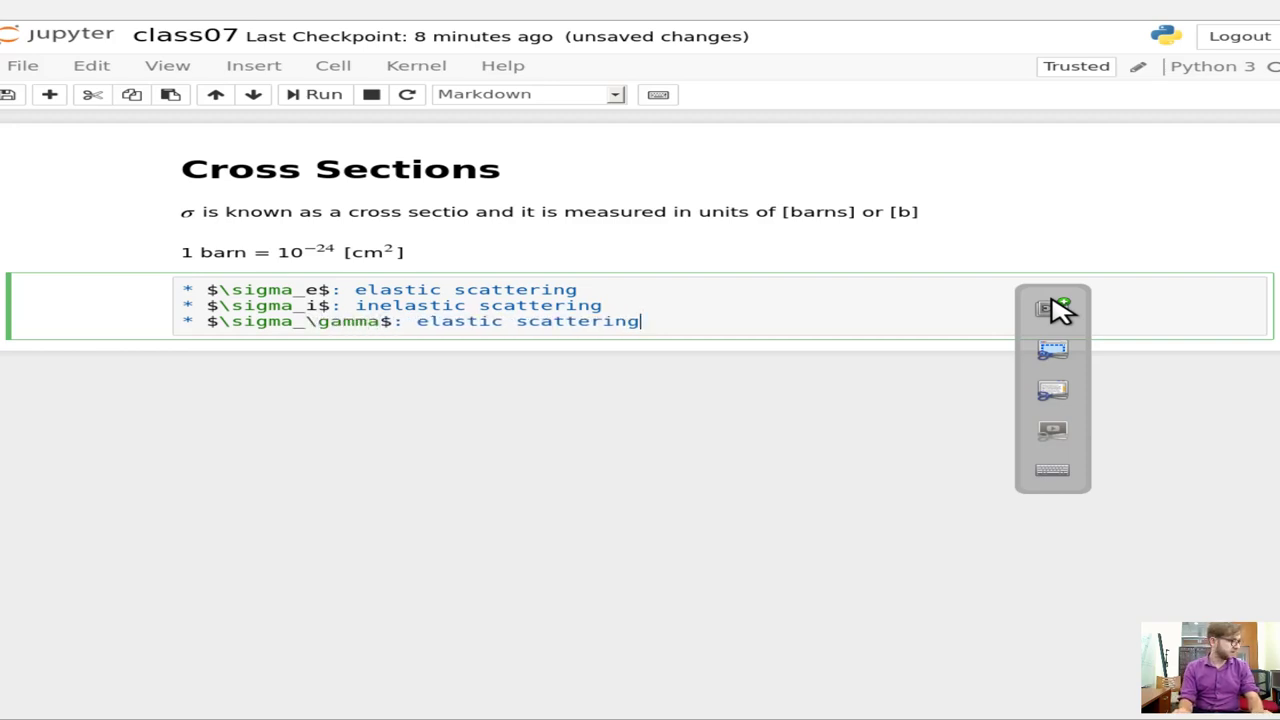
{"action": "key", "text": "shift+Left"}
{"action": "key", "text": "shift+Left"}
{"action": "key", "text": "shift+Left"}
{"action": "key", "text": "shift+Left"}
{"action": "key", "text": "shift+Left"}
{"action": "key", "text": "shift+Left"}
{"action": "key", "text": "shift+Left"}
{"action": "key", "text": "shift+Left"}
{"action": "key", "text": "shift+Left"}
{"action": "key", "text": "shift+Left"}
{"action": "key", "text": "shift+Left"}
{"action": "key", "text": "shift+Left"}
{"action": "key", "text": "shift+Left"}
{"action": "key", "text": "shift+Left"}
{"action": "key", "text": "shift+Left"}
{"action": "key", "text": "shift+Left"}
{"action": "key", "text": "shift+Left"}
{"action": "key", "text": "shift+Left"}
{"action": "key", "text": "shift+Left"}
{"action": "key", "text": "shift+Left"}
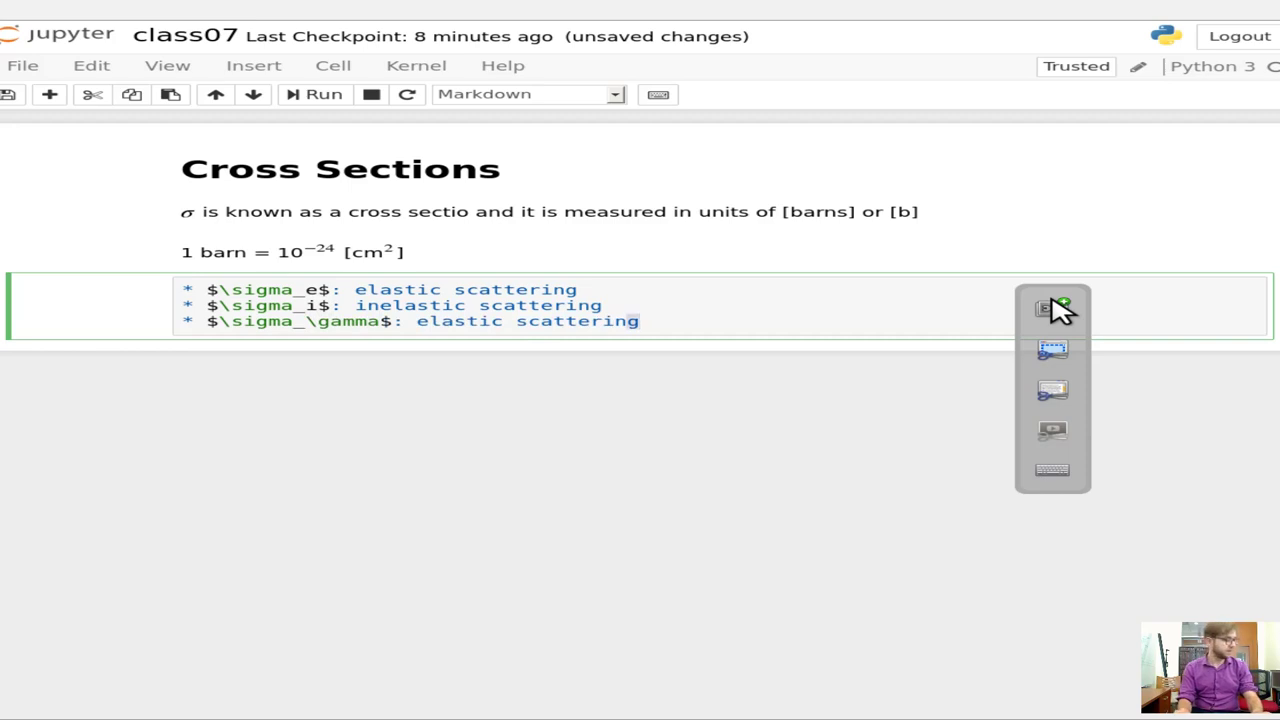
{"action": "key", "text": "shift+Right"}
{"action": "key", "text": "shift+Right"}
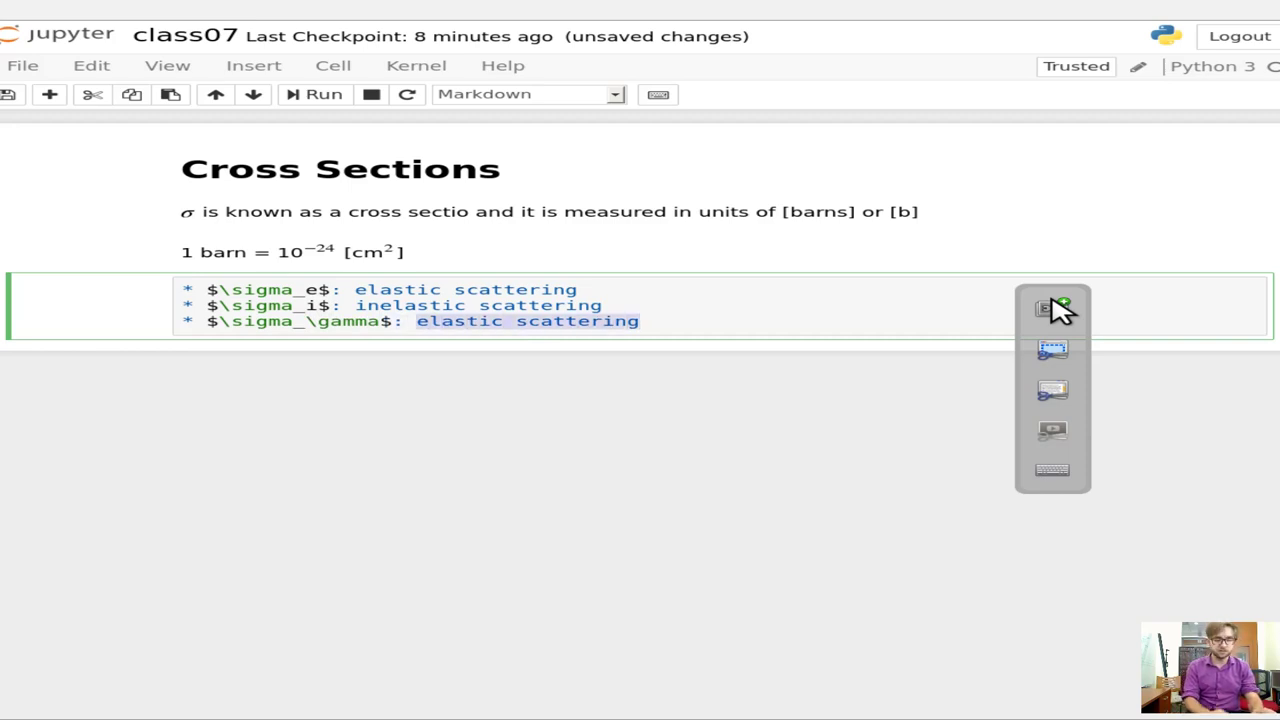
{"action": "type", "text": "capture"}
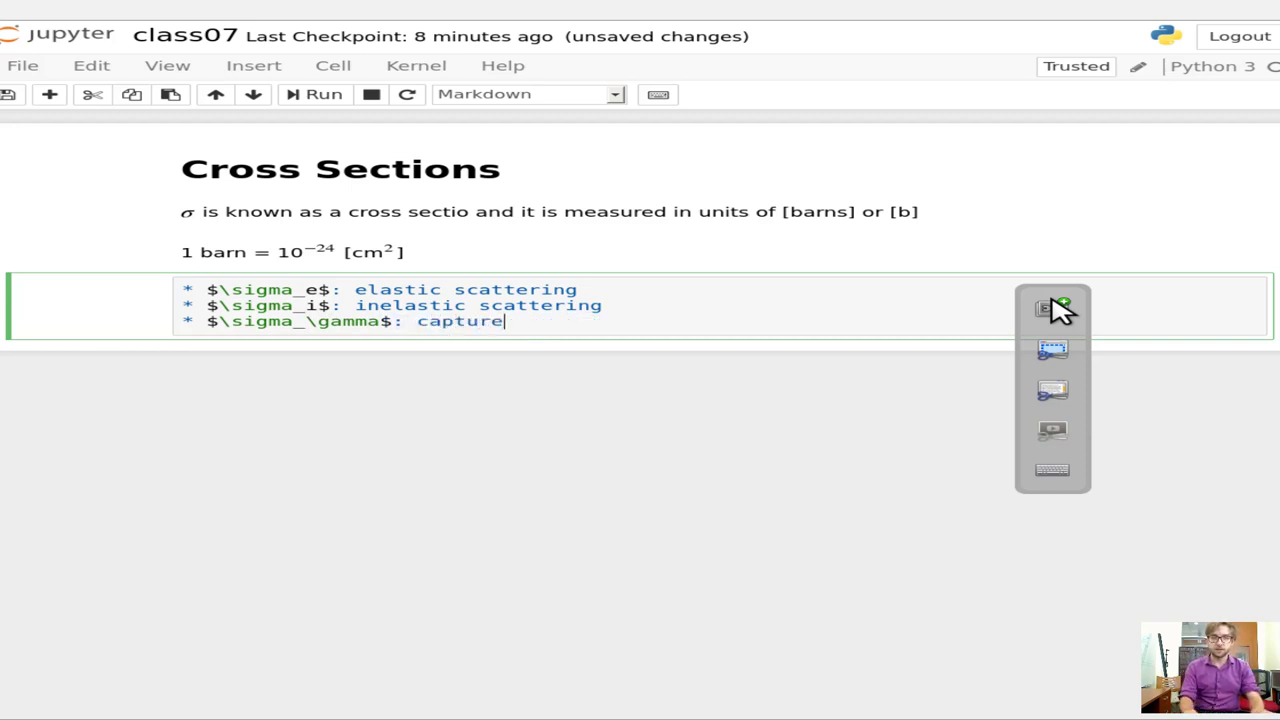
{"action": "type", "text": " crop"}
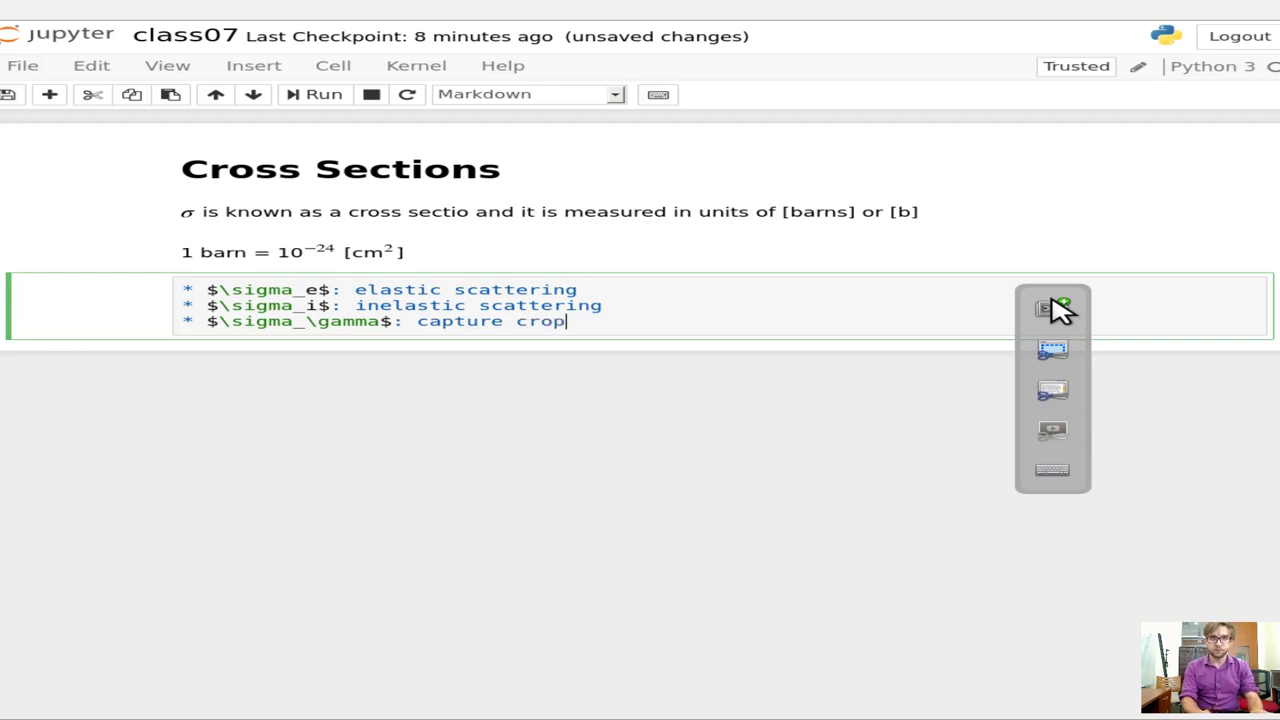
{"action": "key", "text": "BackSpace"}
{"action": "type", "text": "ss section"}
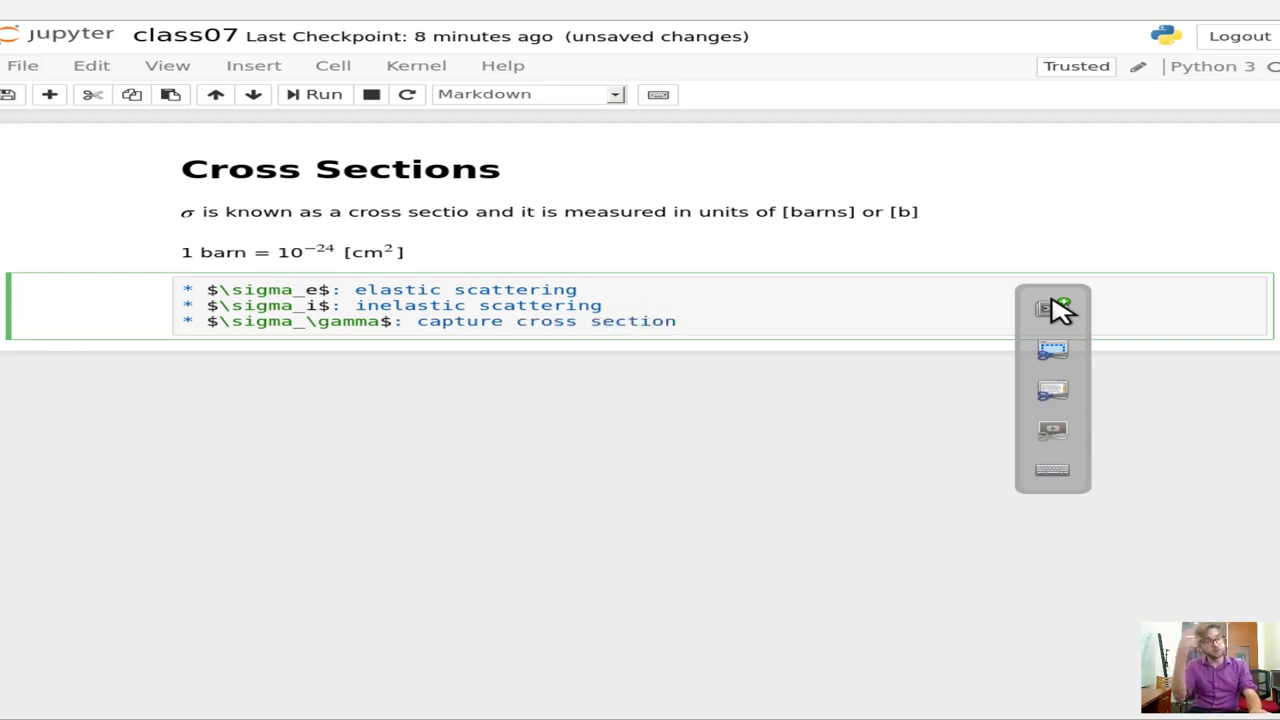
- Paste the elastic scattering bullet as a fourth item and change its sigma subscript to \alpha
{"action": "key", "text": "Return"}
{"action": "key", "text": "ctrl+v"}
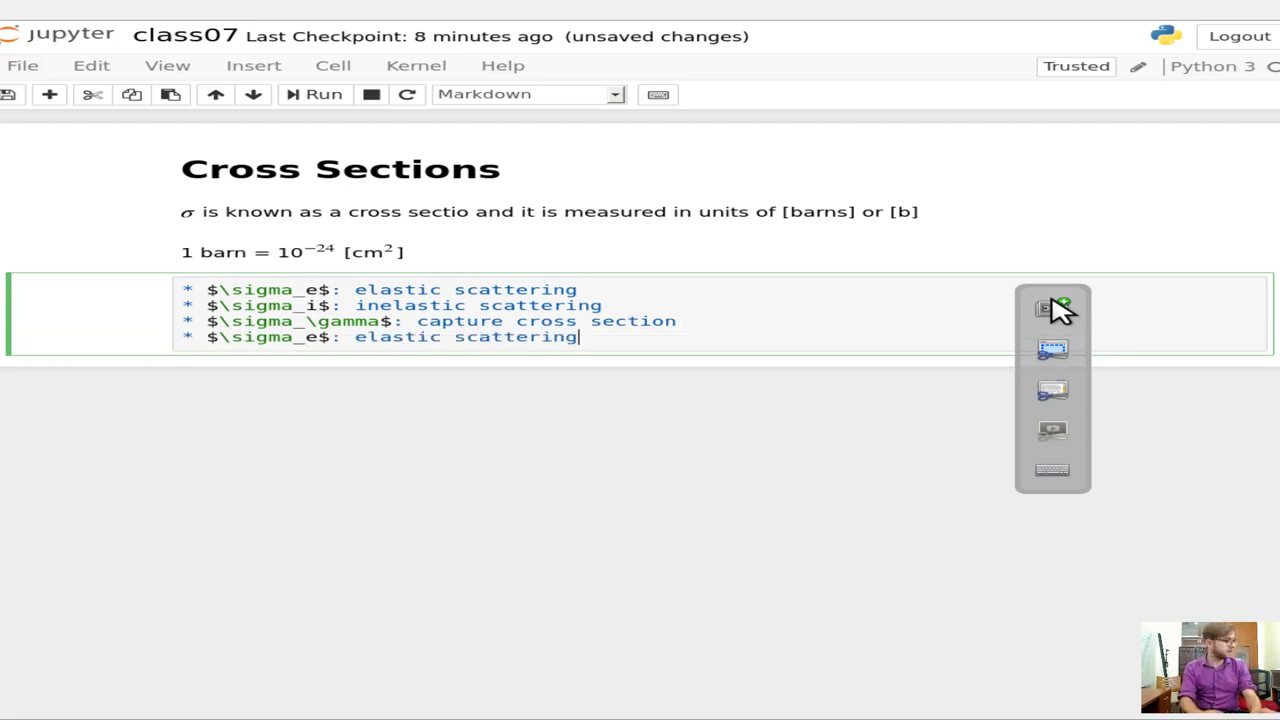
{"action": "key", "text": "Left"}
{"action": "key", "text": "Left"}
{"action": "key", "text": "Left"}
{"action": "key", "text": "Left"}
{"action": "key", "text": "Left"}
{"action": "key", "text": "Left"}
{"action": "key", "text": "Left"}
{"action": "key", "text": "Left"}
{"action": "key", "text": "Left"}
{"action": "key", "text": "Left"}
{"action": "key", "text": "Left"}
{"action": "key", "text": "Left"}
{"action": "key", "text": "Left"}
{"action": "key", "text": "Left"}
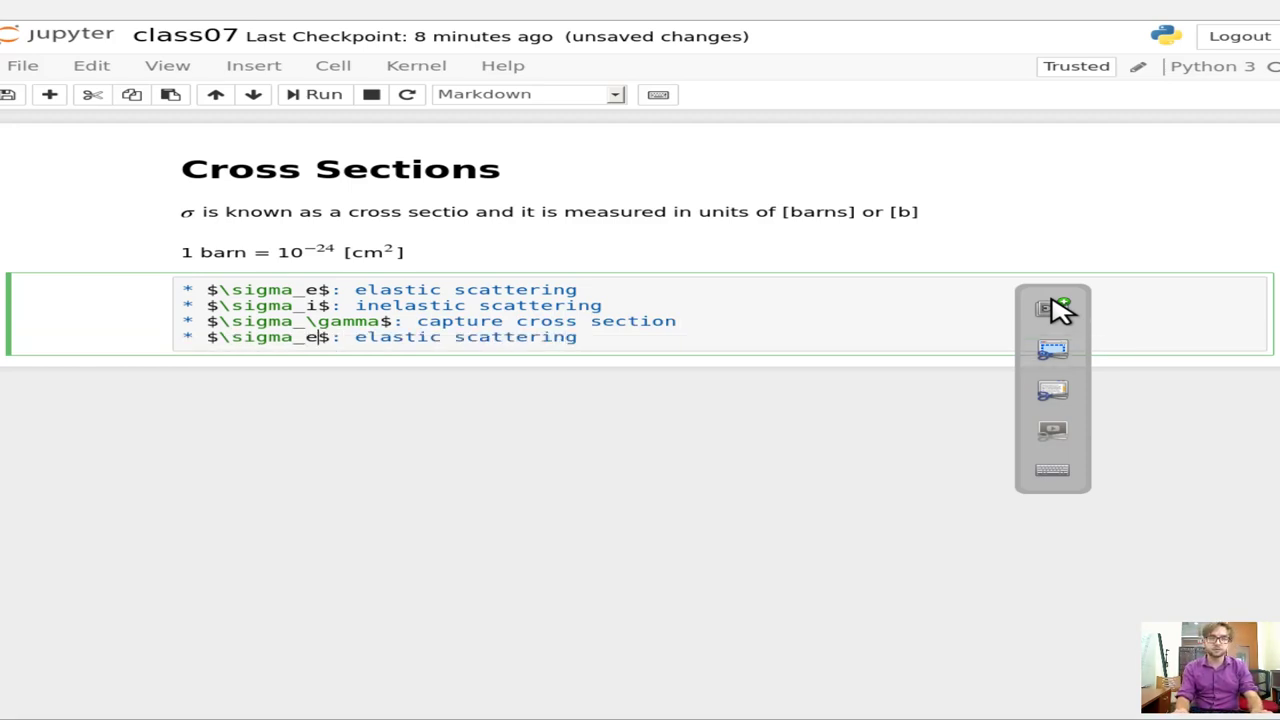
{"action": "key", "text": "BackSpace"}
{"action": "type", "text": "\\alpha"}
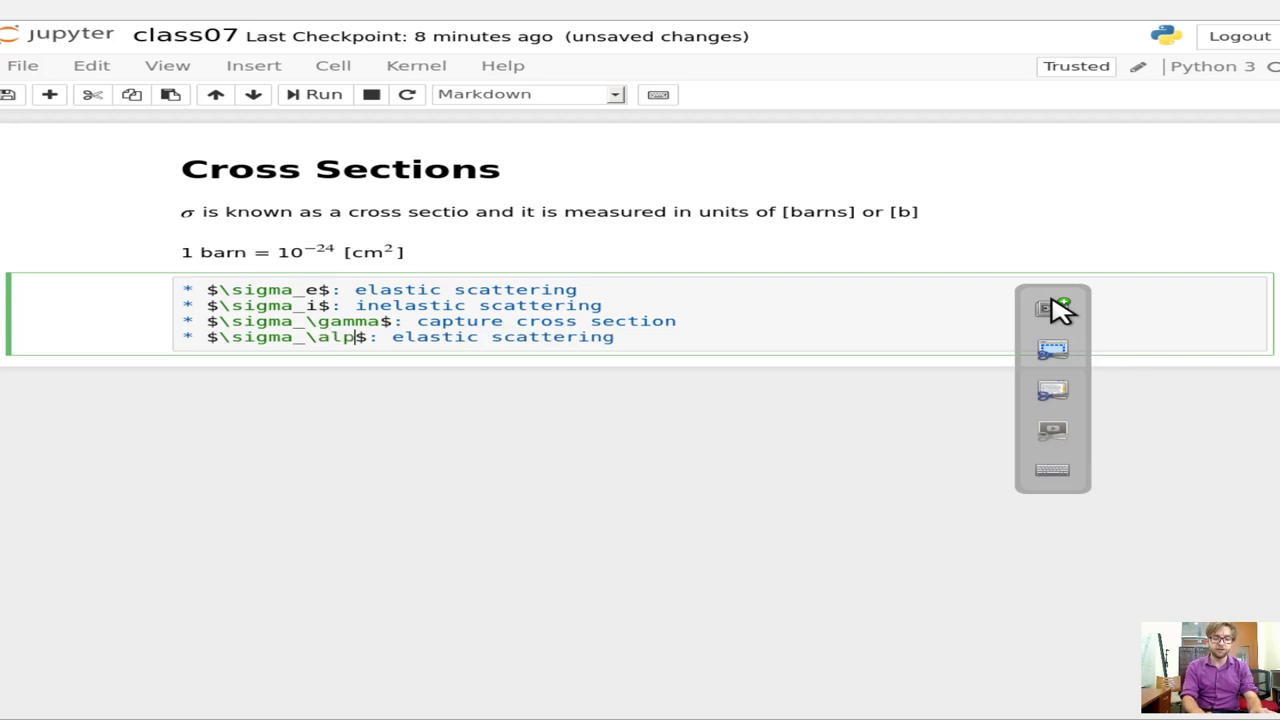
- Replace the description of the $\sigma_\alpha$ bullet with "alpha emission"
{"action": "key", "text": "End"}
{"action": "key", "text": "shift+Left"}
{"action": "key", "text": "shift+Left"}
{"action": "key", "text": "shift+Left"}
{"action": "key", "text": "shift+Left"}
{"action": "key", "text": "shift+Left"}
{"action": "key", "text": "shift+Left"}
{"action": "key", "text": "shift+Left"}
{"action": "key", "text": "shift+Left"}
{"action": "key", "text": "shift+Left"}
{"action": "key", "text": "shift+Left"}
{"action": "key", "text": "shift+Left"}
{"action": "key", "text": "shift+Left"}
{"action": "key", "text": "shift+Left"}
{"action": "key", "text": "shift+Left"}
{"action": "key", "text": "shift+Left"}
{"action": "key", "text": "shift+Left"}
{"action": "key", "text": "shift+Left"}
{"action": "key", "text": "shift+Left"}
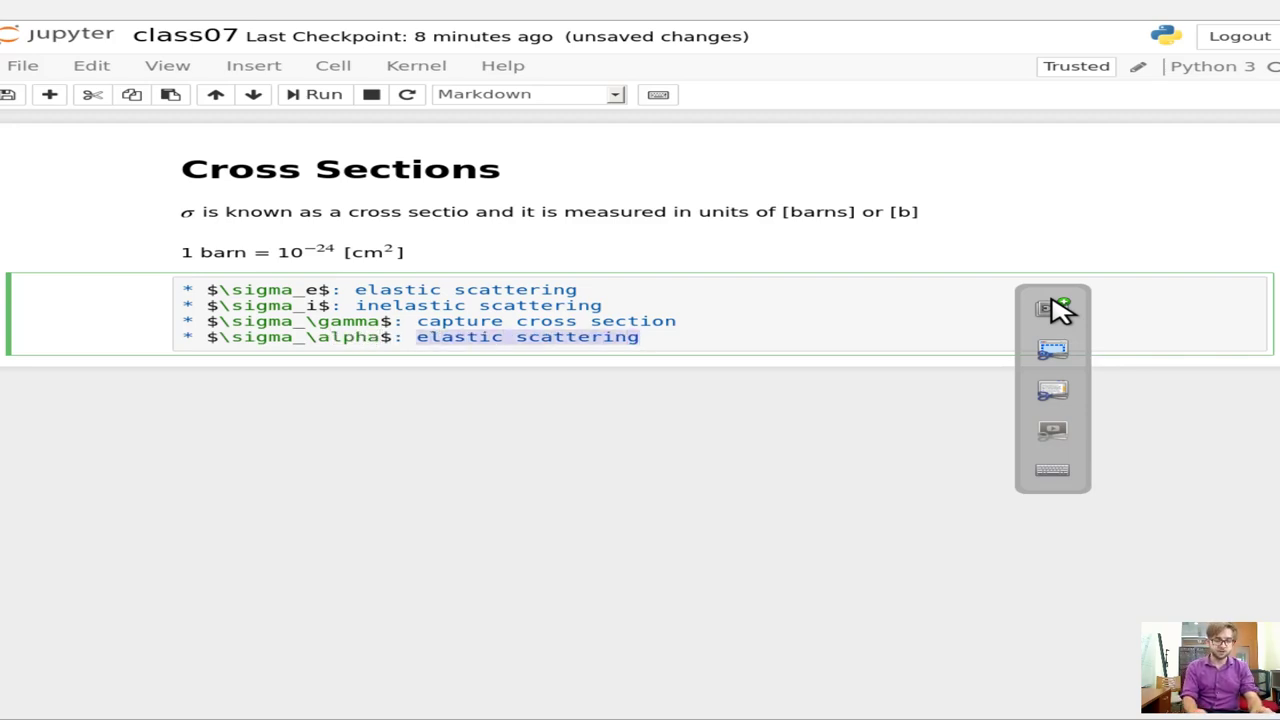
{"action": "type", "text": "alphja"}
{"action": "key", "text": "BackSpace"}
{"action": "key", "text": "BackSpace"}
{"action": "type", "text": "a "}
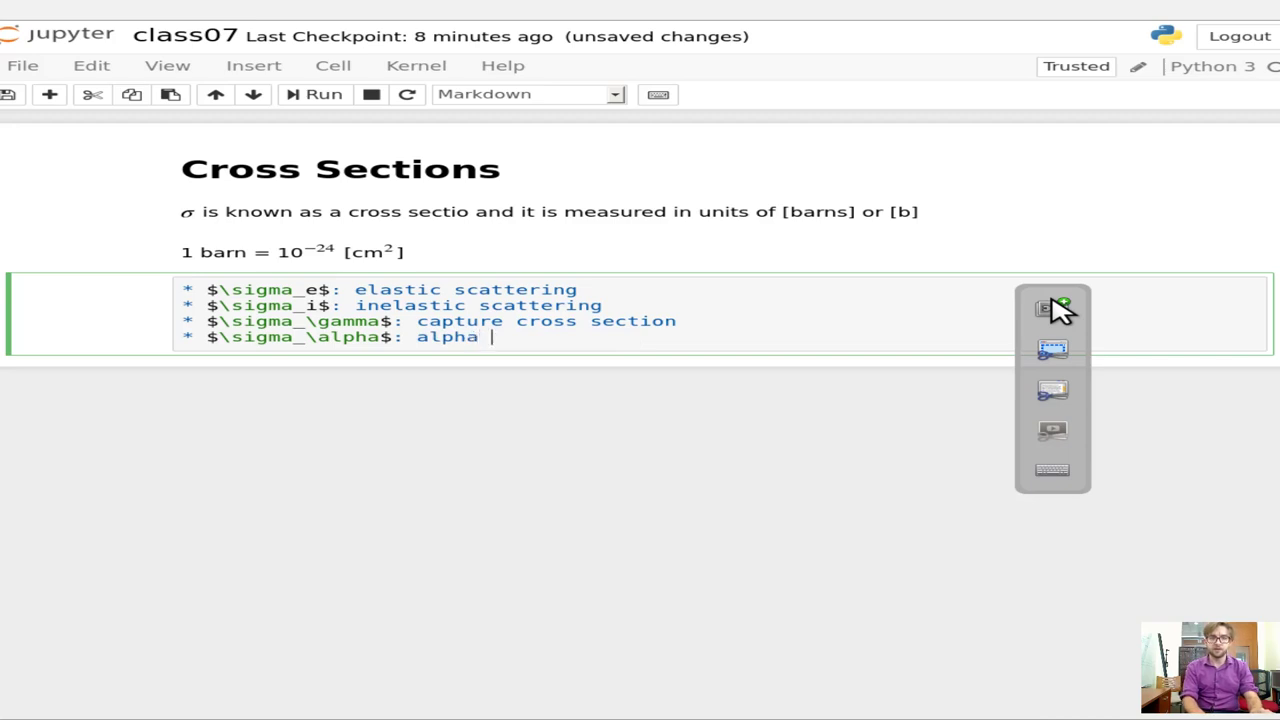
{"action": "type", "text": "emission"}
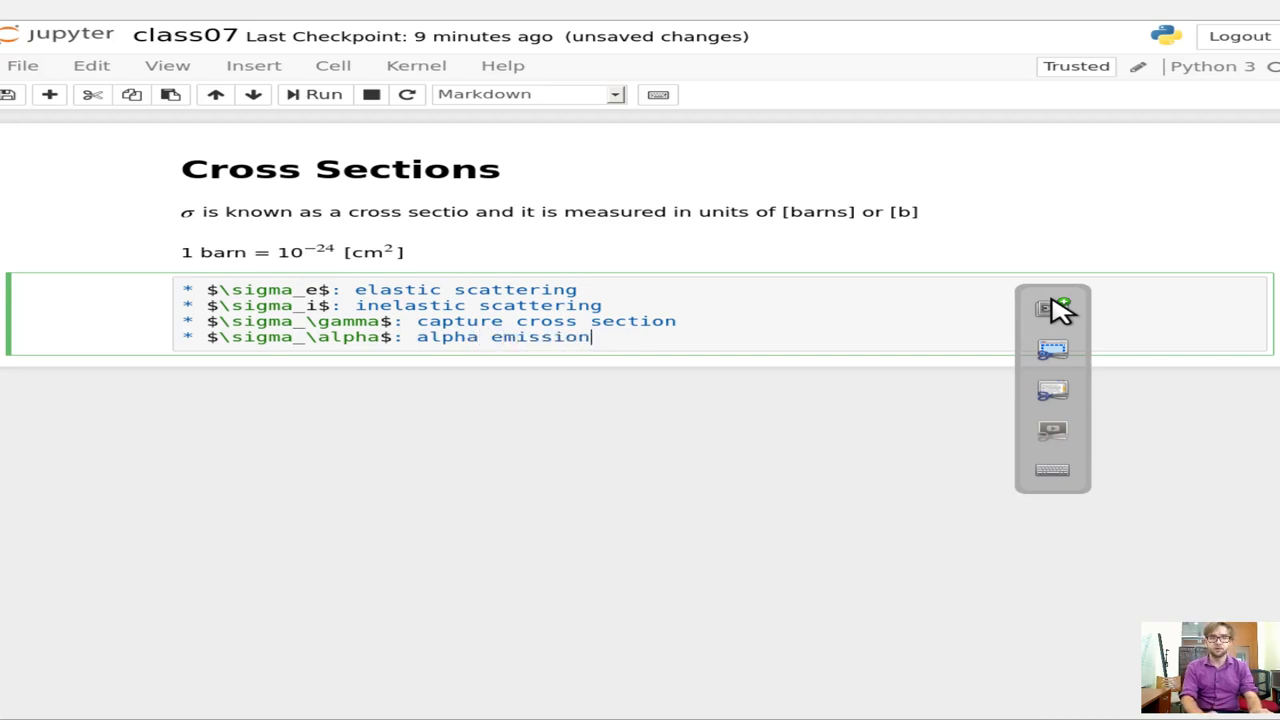
- Add the elastic scattering bullet again as a fifth item and delete its description after the colon
{"action": "key", "text": "Return"}
{"action": "type", "text": "$\\sigma_e$: elastic scattering"}
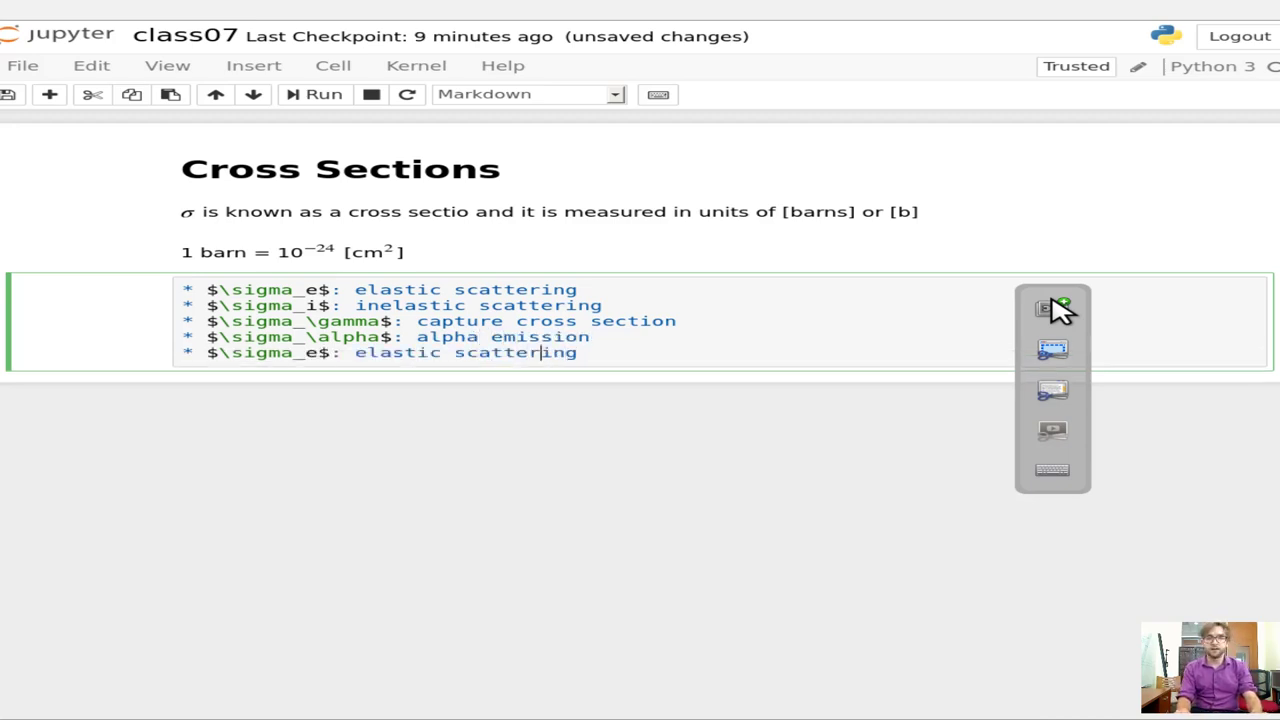
{"action": "key", "text": "shift+Left"}
{"action": "key", "text": "shift+Left"}
{"action": "key", "text": "shift+Left"}
{"action": "key", "text": "shift+Left"}
{"action": "key", "text": "shift+Left"}
{"action": "key", "text": "shift+Left"}
{"action": "key", "text": "shift+Left"}
{"action": "key", "text": "shift+Left"}
{"action": "key", "text": "shift+Left"}
{"action": "key", "text": "shift+Left"}
{"action": "key", "text": "shift+Left"}
{"action": "key", "text": "shift+Left"}
{"action": "key", "text": "shift+Left"}
{"action": "key", "text": "shift+Left"}
{"action": "key", "text": "shift+Left"}
{"action": "key", "text": "shift+Left"}
{"action": "key", "text": "shift+Left"}
{"action": "key", "text": "shift+Left"}
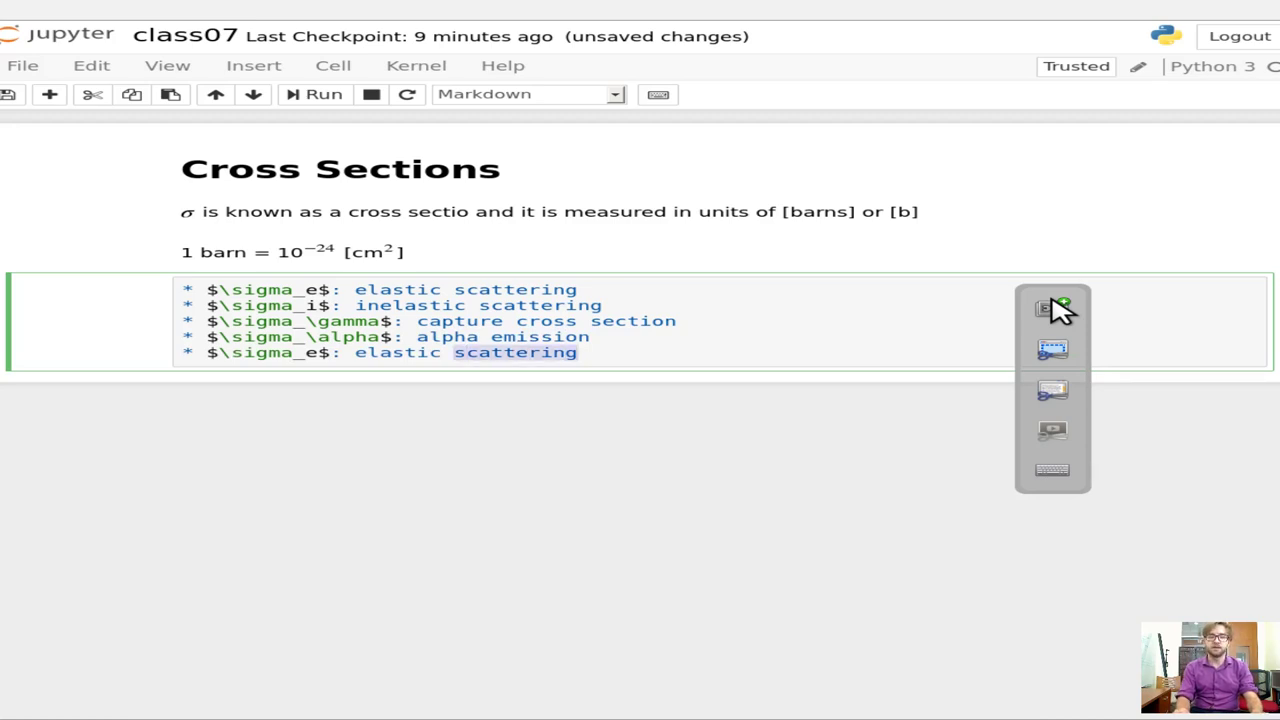
{"action": "key", "text": "BackSpace"}
- Change the fifth bullet's sigma subscript to f and describe it as "fission cross section"
{"action": "key", "text": "Left"}
{"action": "key", "text": "Left"}
{"action": "key", "text": "Left"}
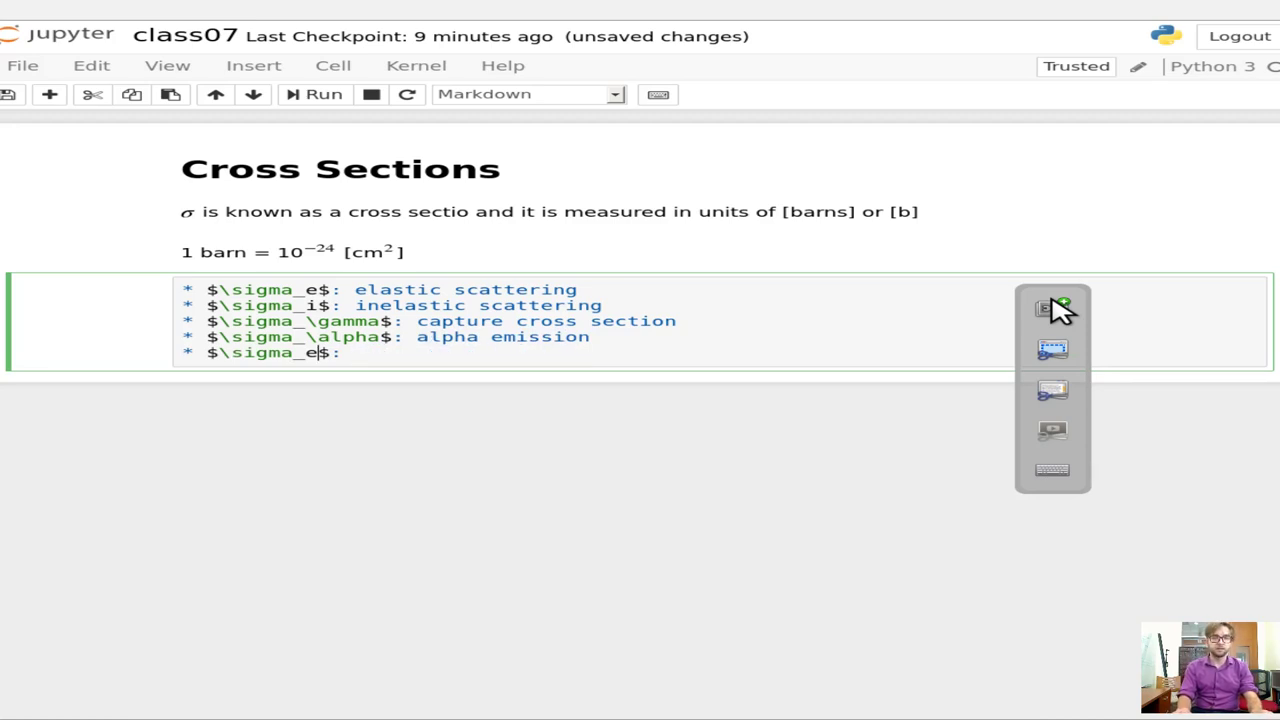
{"action": "key", "text": "BackSpace"}
{"action": "type", "text": "f"}
{"action": "key", "text": "End"}
{"action": "type", "text": "fiss"}
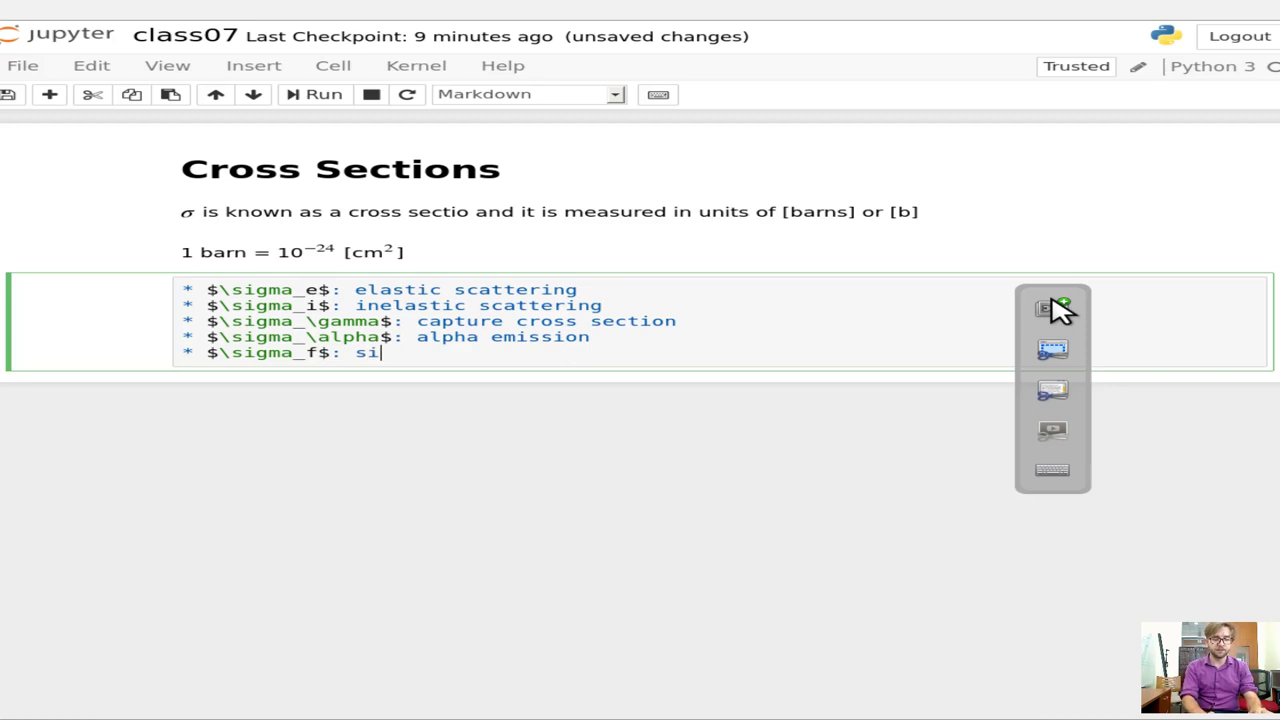
{"action": "type", "text": "ion "}
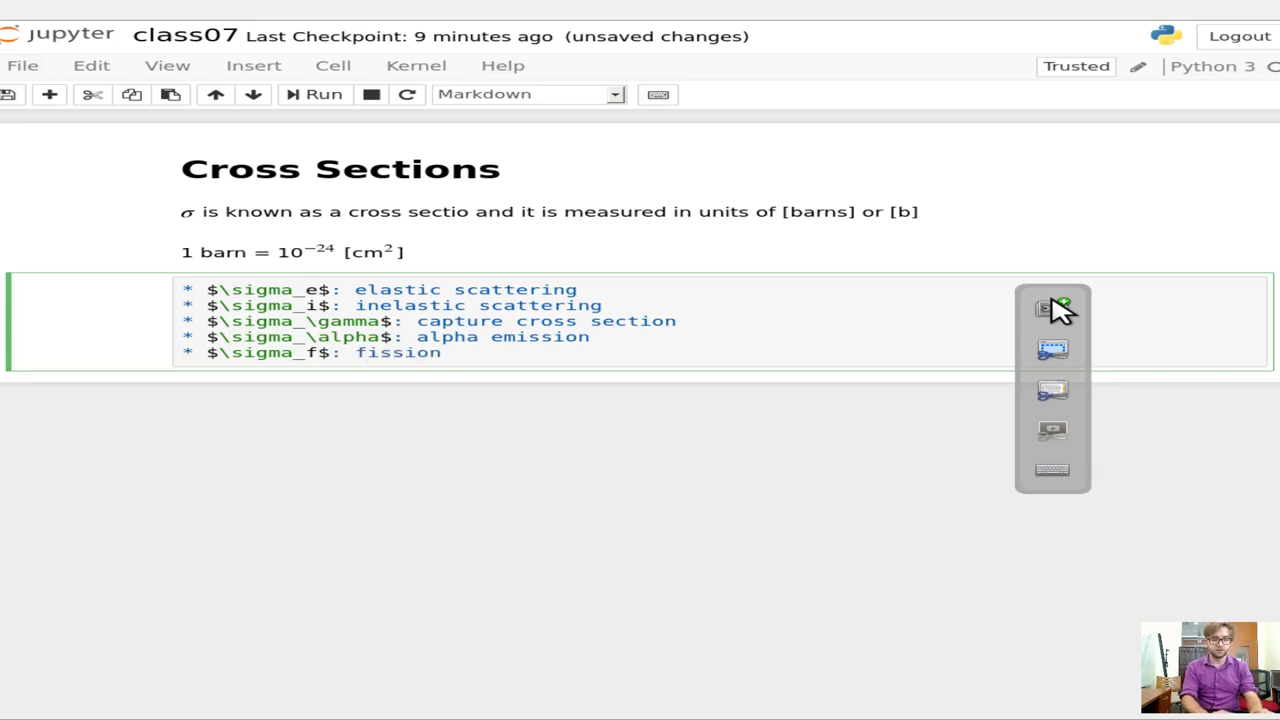
{"action": "type", "text": "cross section"}
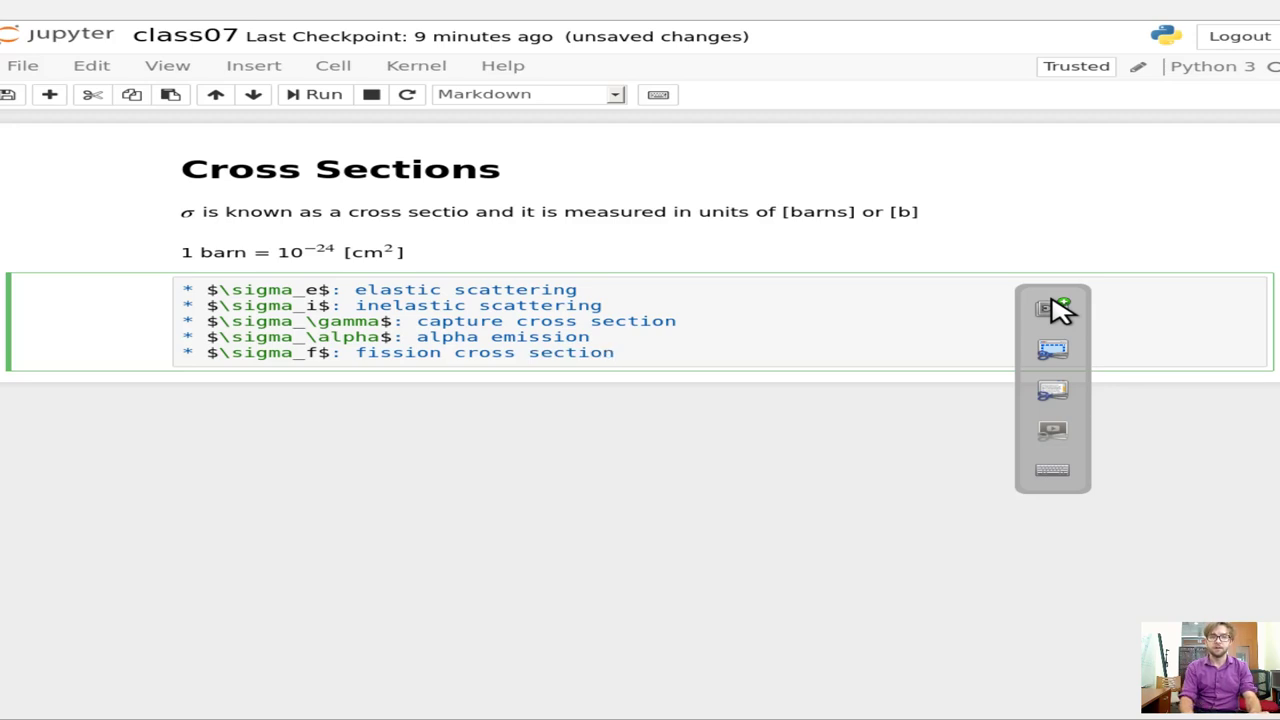
- Render the bullet list with a new cell below it, and convert that cell to Markdown in edit mode
{"action": "key", "text": "alt+Return"}
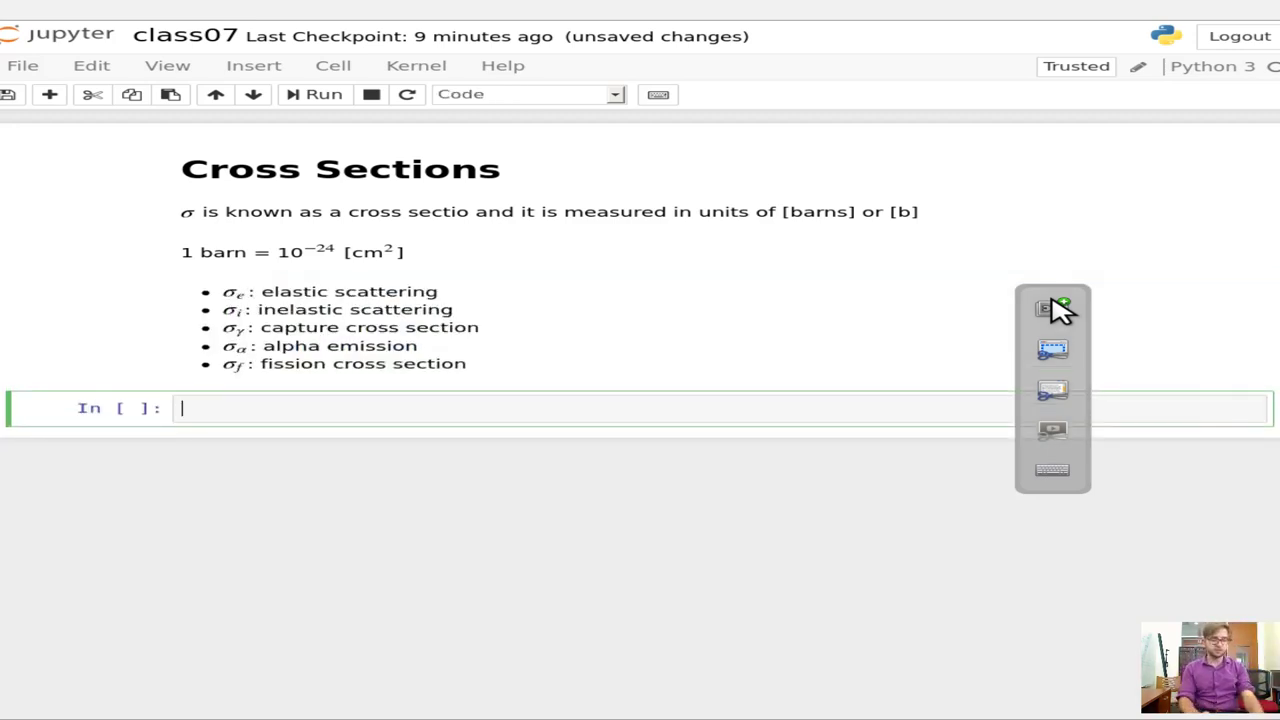
{"action": "key", "text": "Escape"}
{"action": "key", "text": "m"}
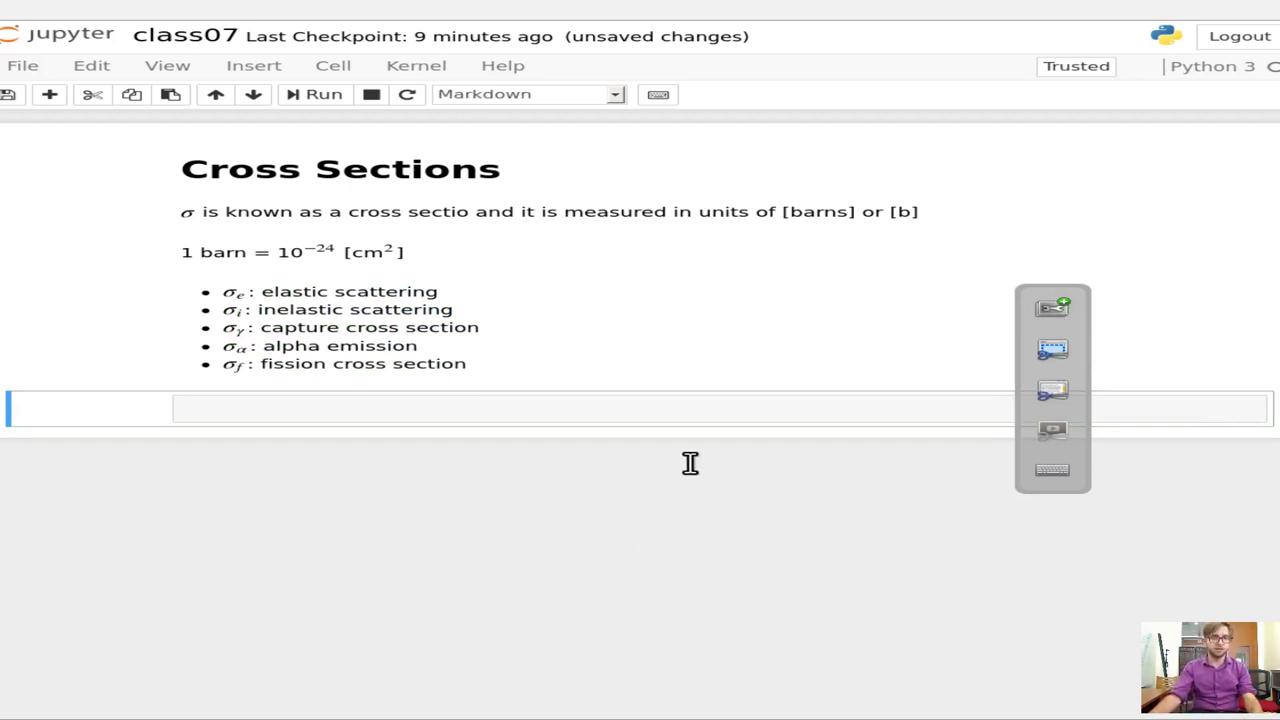
{"action": "key", "text": "Return"}
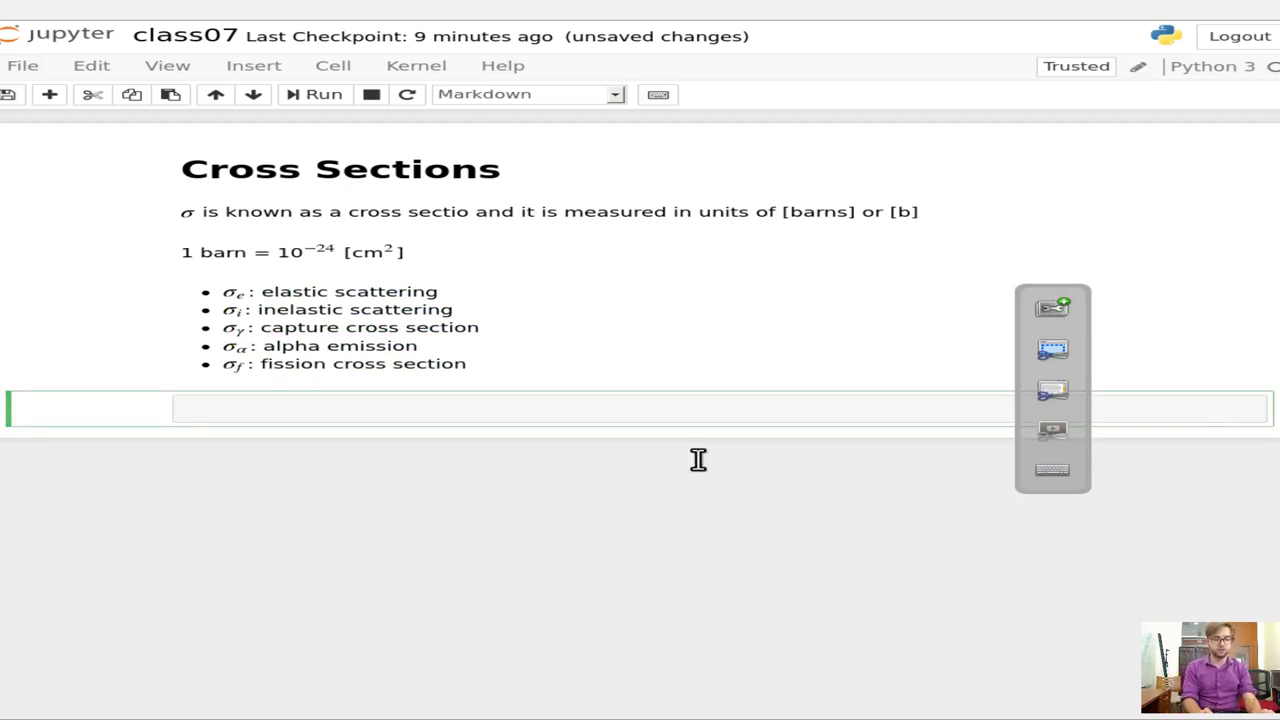
- Write the second-level heading "## Total cross section" in the new Markdown cell and start a line below it
{"action": "type", "text": "## Tota"}
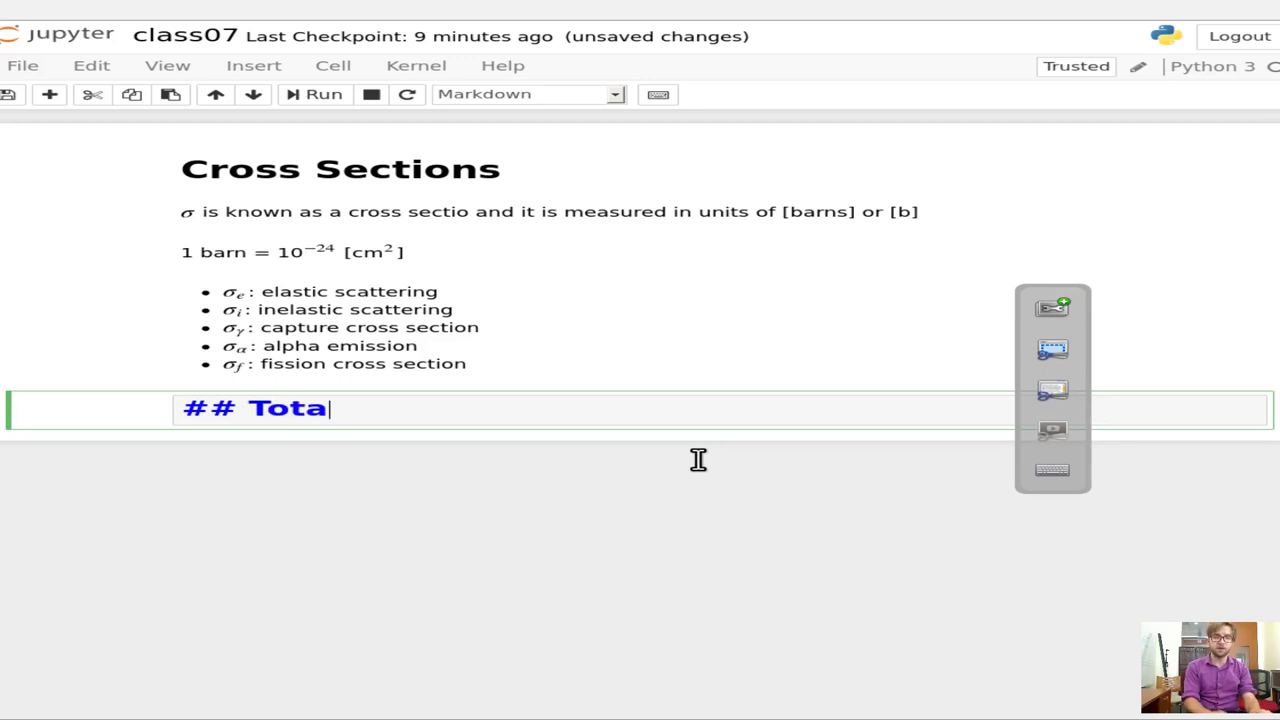
{"action": "type", "text": "l cros"}
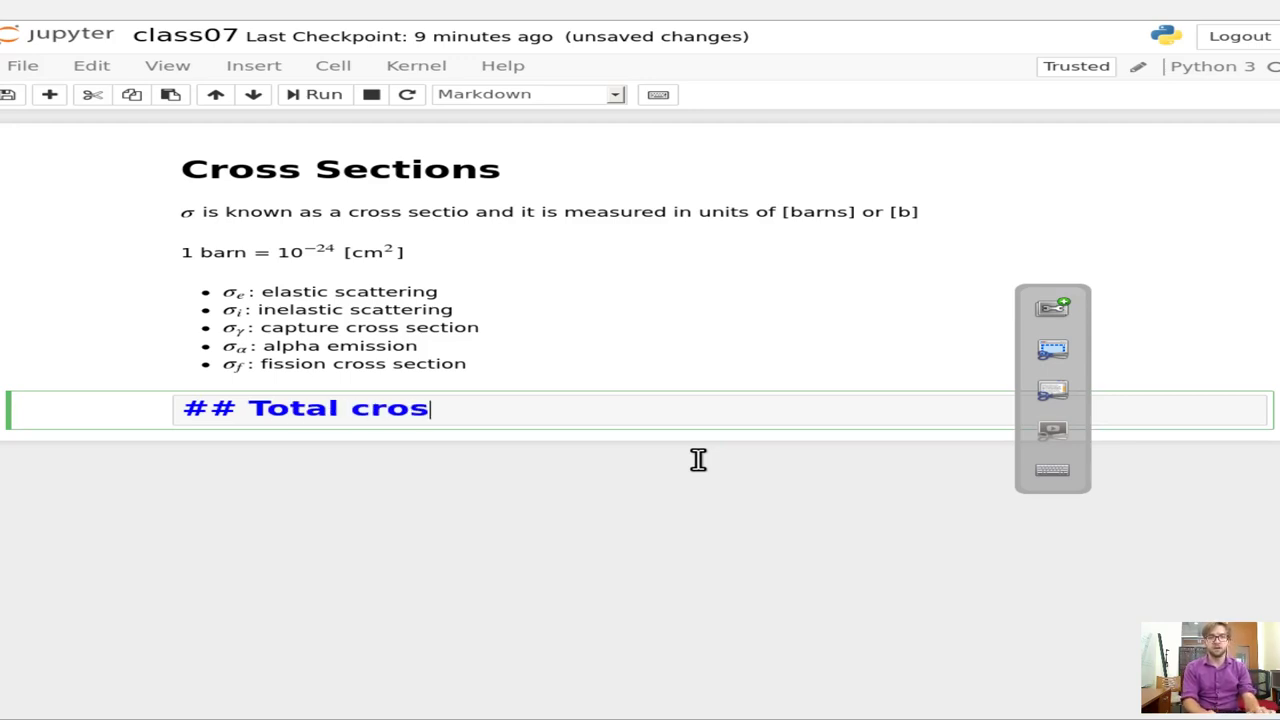
{"action": "type", "text": "ss"}
{"action": "key", "text": "BackSpace"}
{"action": "key", "text": "BackSpace"}
{"action": "type", "text": "se"}
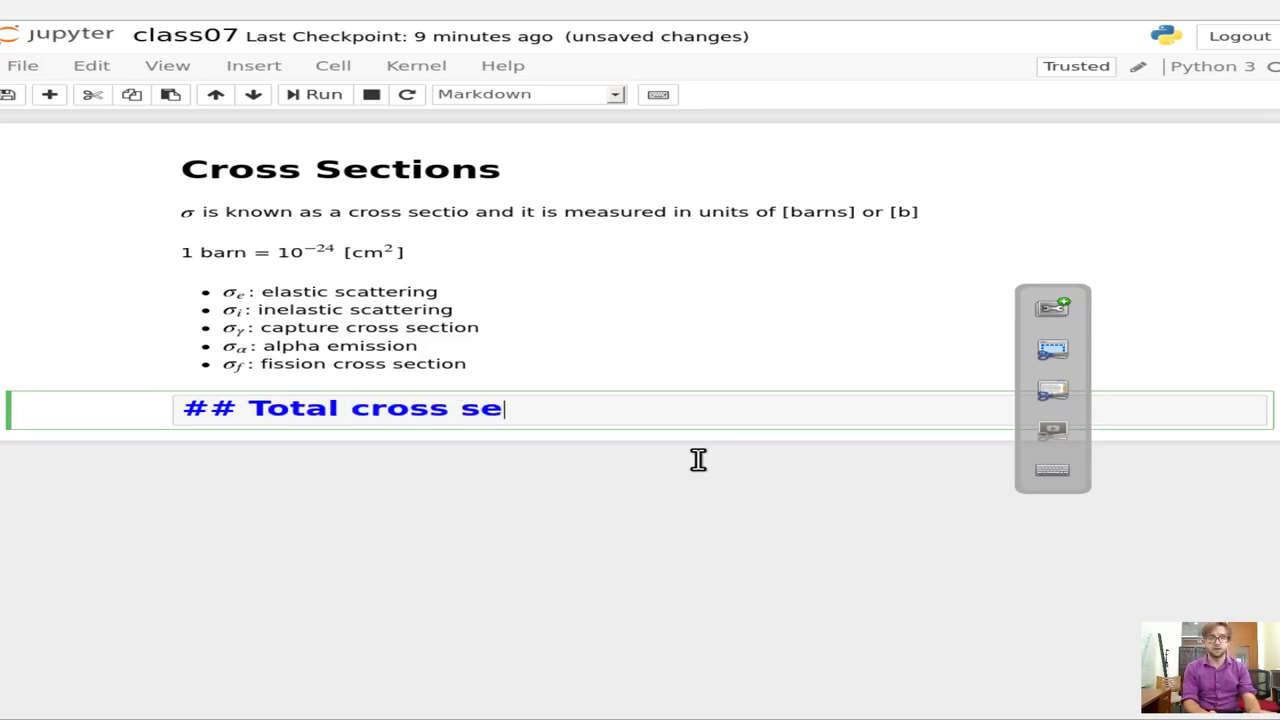
{"action": "type", "text": "ction"}
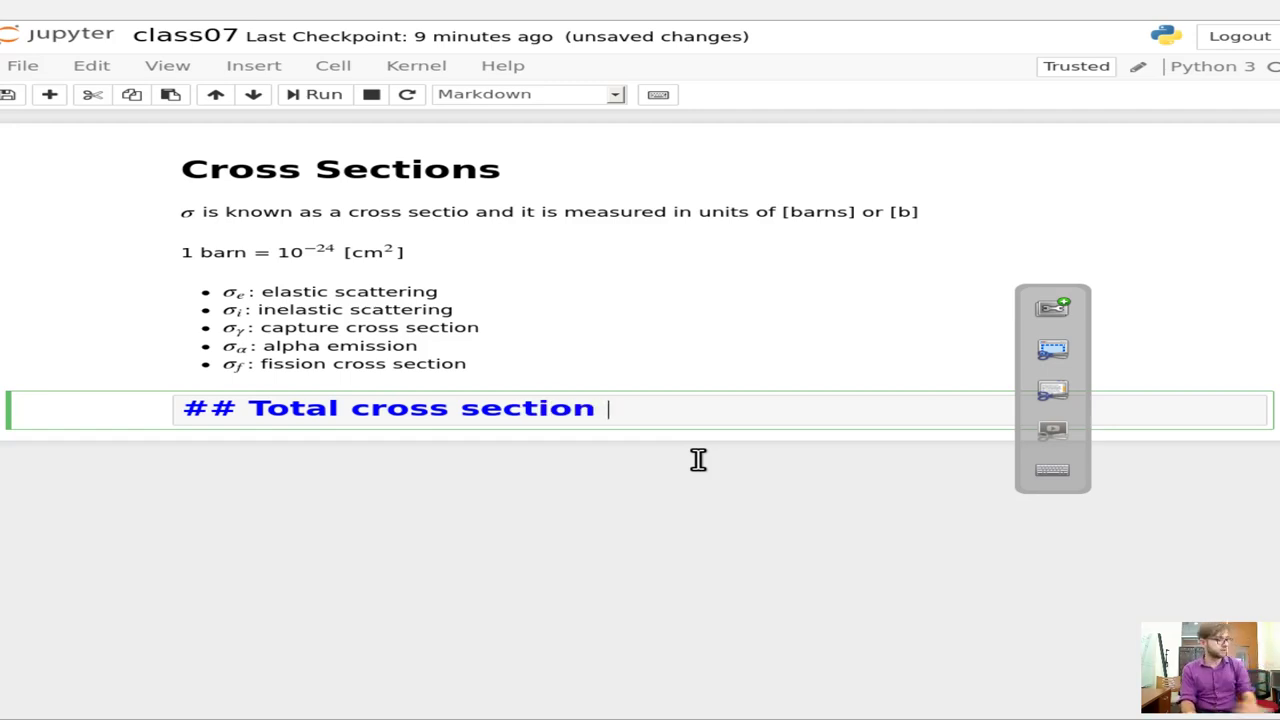
{"action": "key", "text": "BackSpace"}
{"action": "key", "text": "Return"}
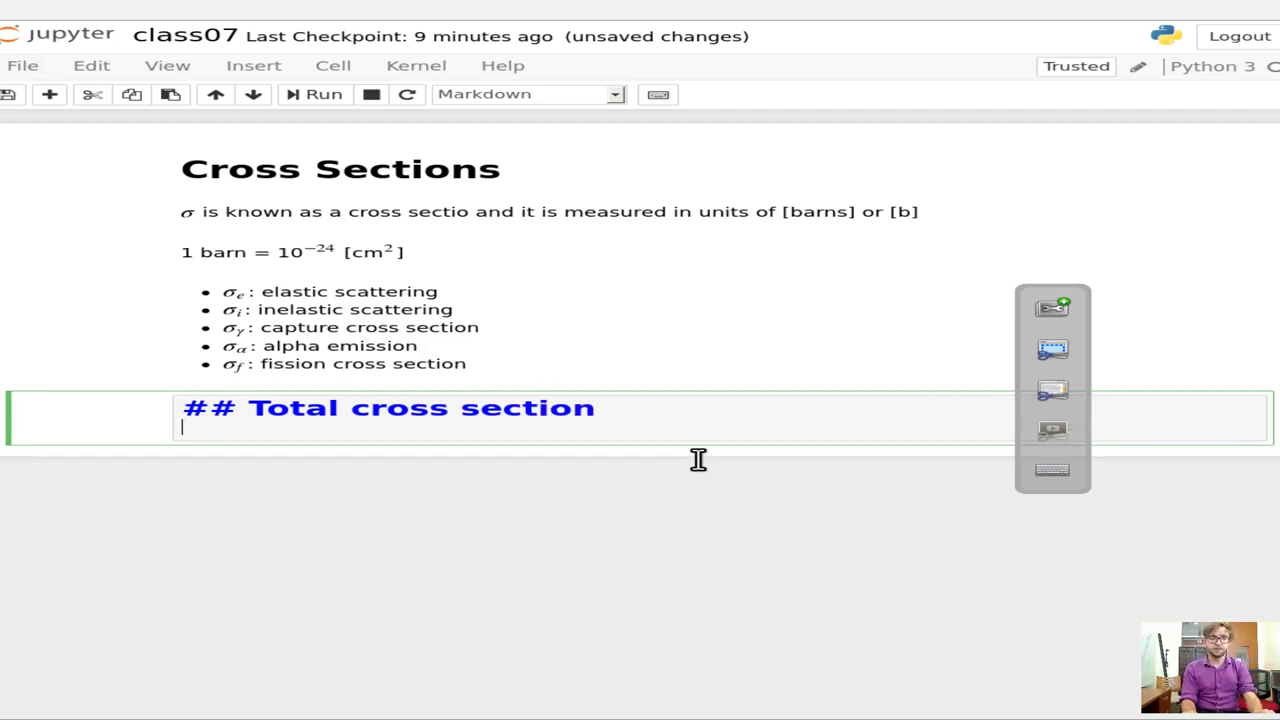
- Write the inline math symbol $\sigma_t$ below the total cross section heading
{"action": "type", "text": "$$"}
{"action": "key", "text": "Left"}
{"action": "type", "text": "\\"}
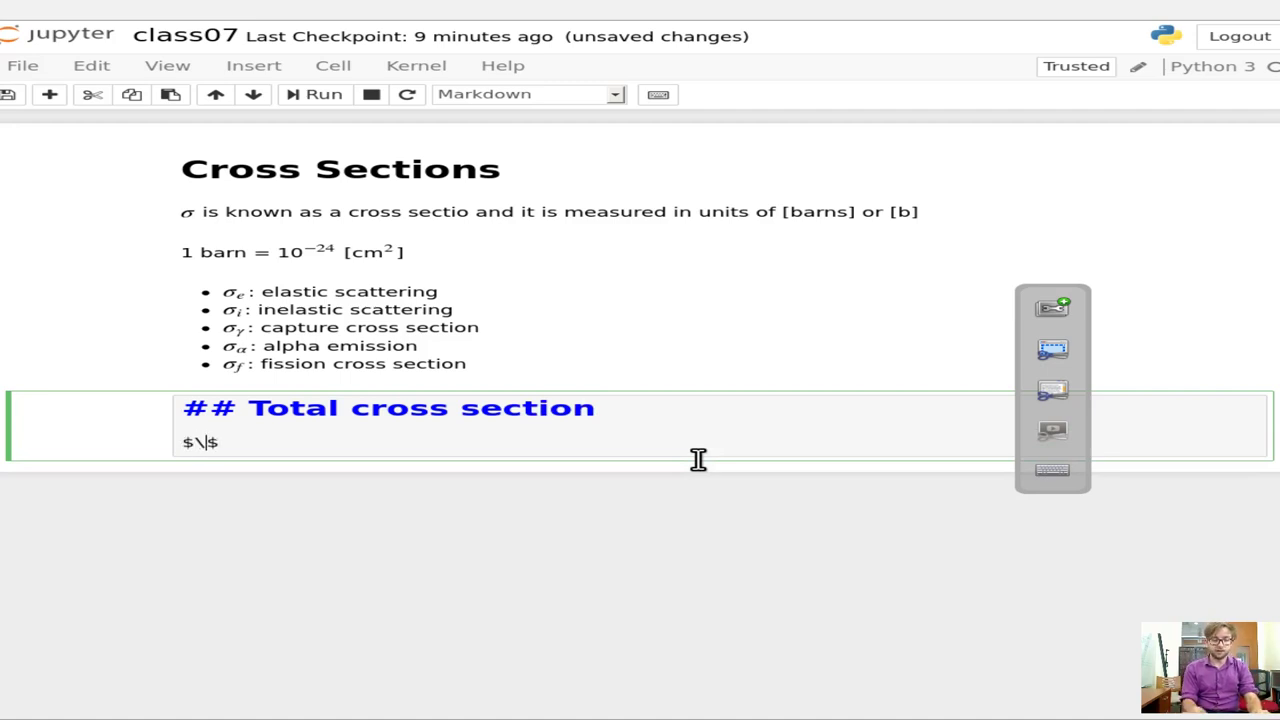
{"action": "type", "text": "sign"}
{"action": "key", "text": "BackSpace"}
{"action": "type", "text": "m"}
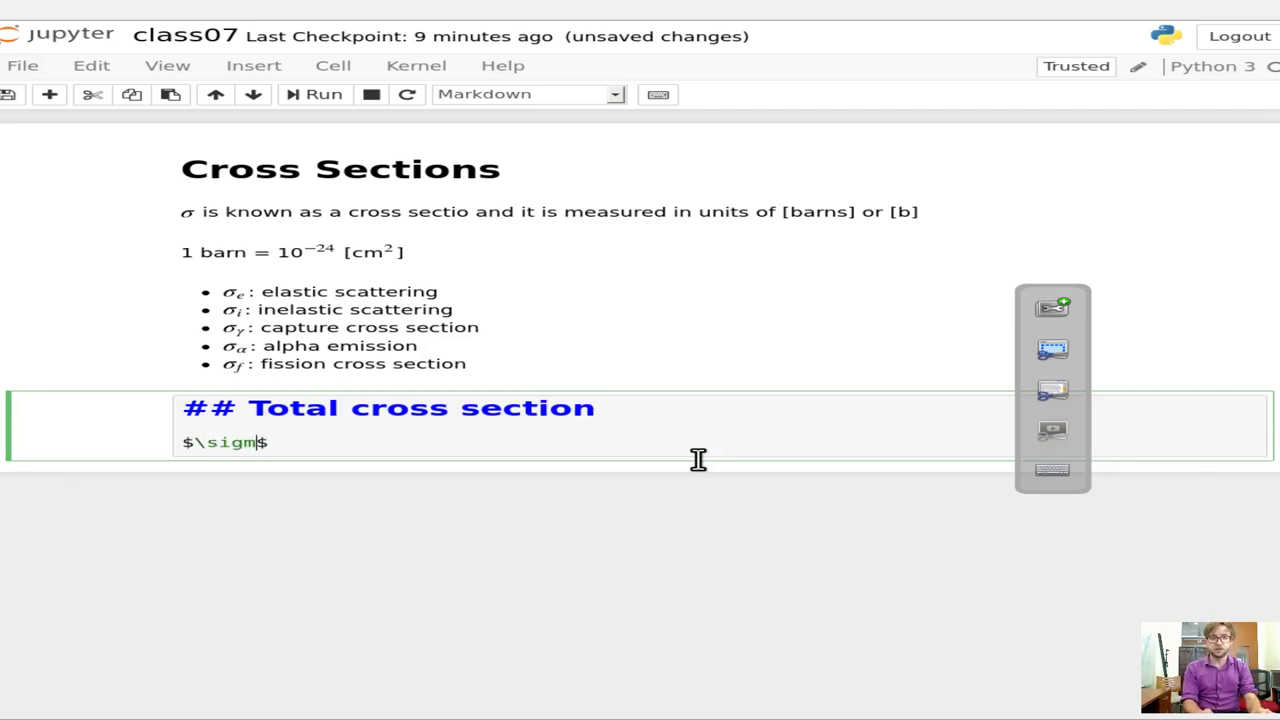
{"action": "type", "text": "a_t$"}
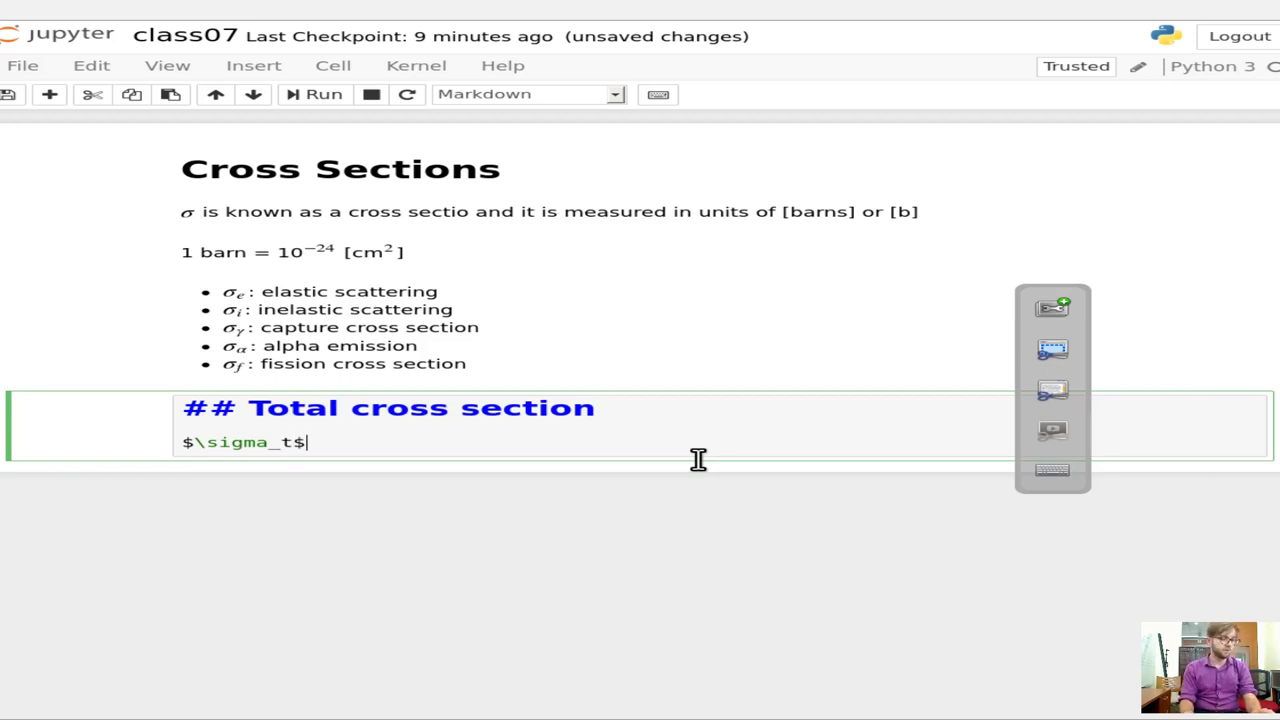
- Complete the line after $\sigma_t$ with "is the sum of all possible interactions" and start a line below it
{"action": "type", "text": " is the s"}
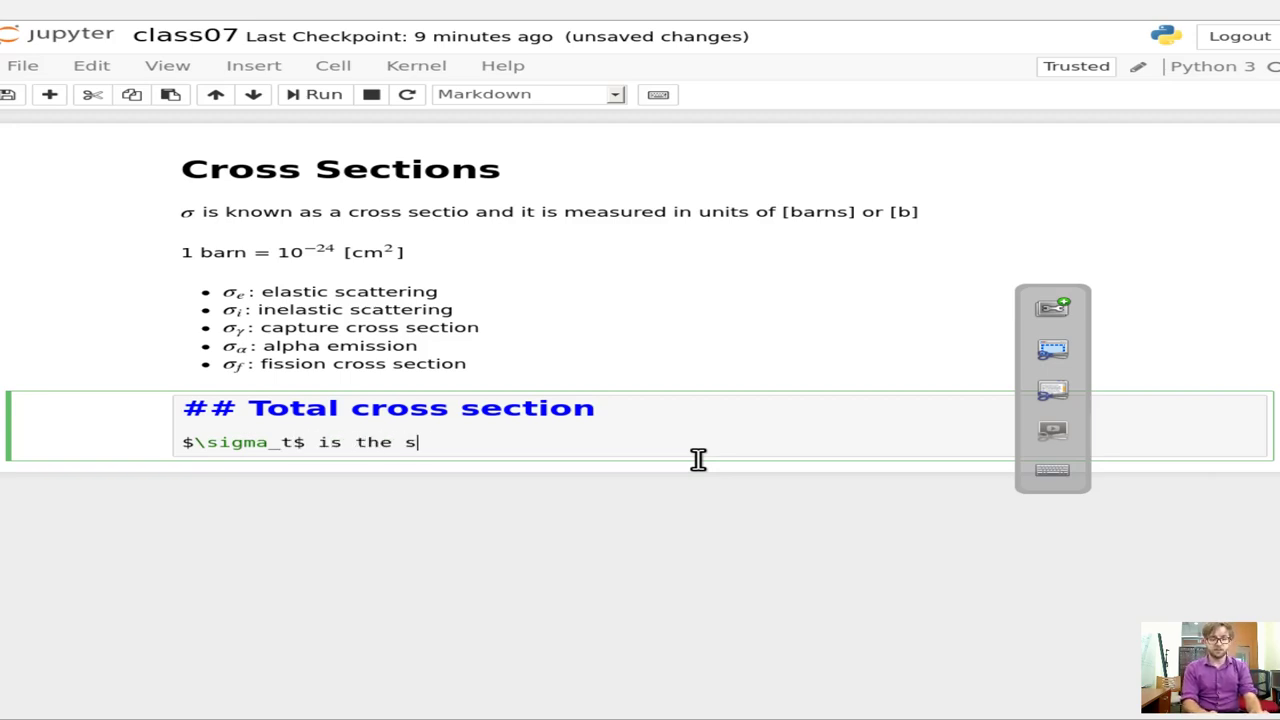
{"action": "type", "text": "um of a"}
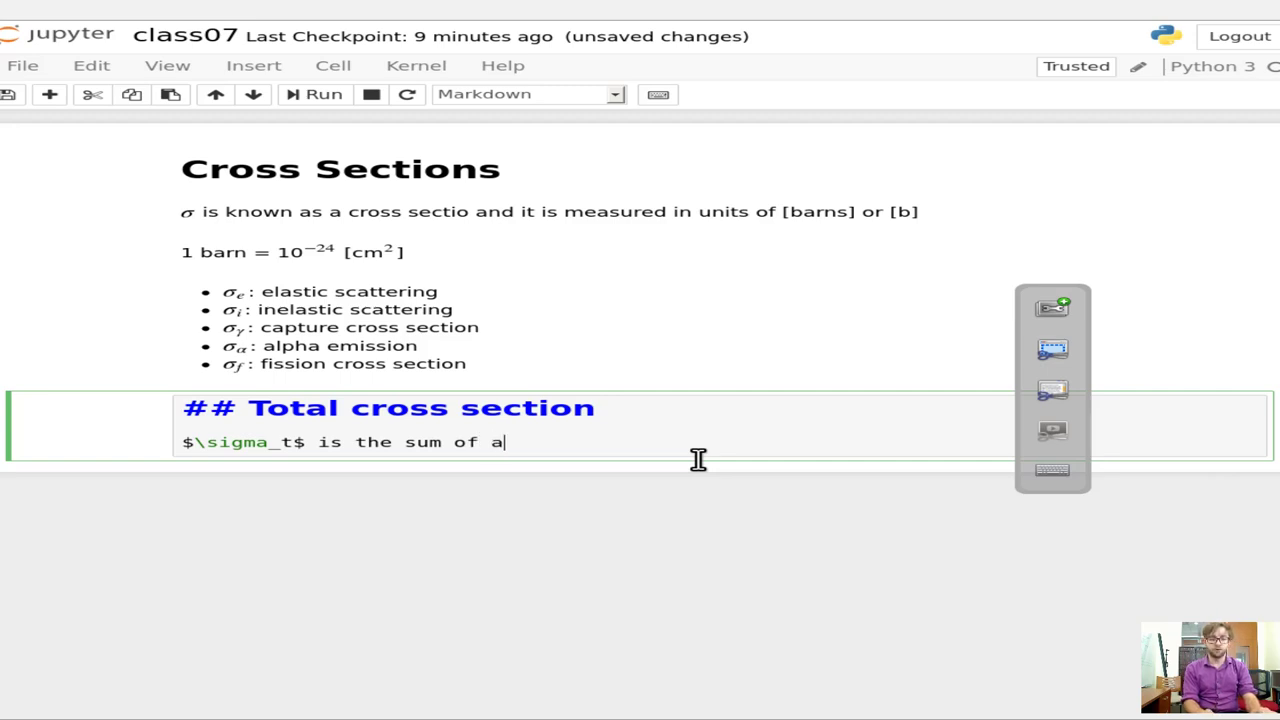
{"action": "type", "text": "ll possible in"}
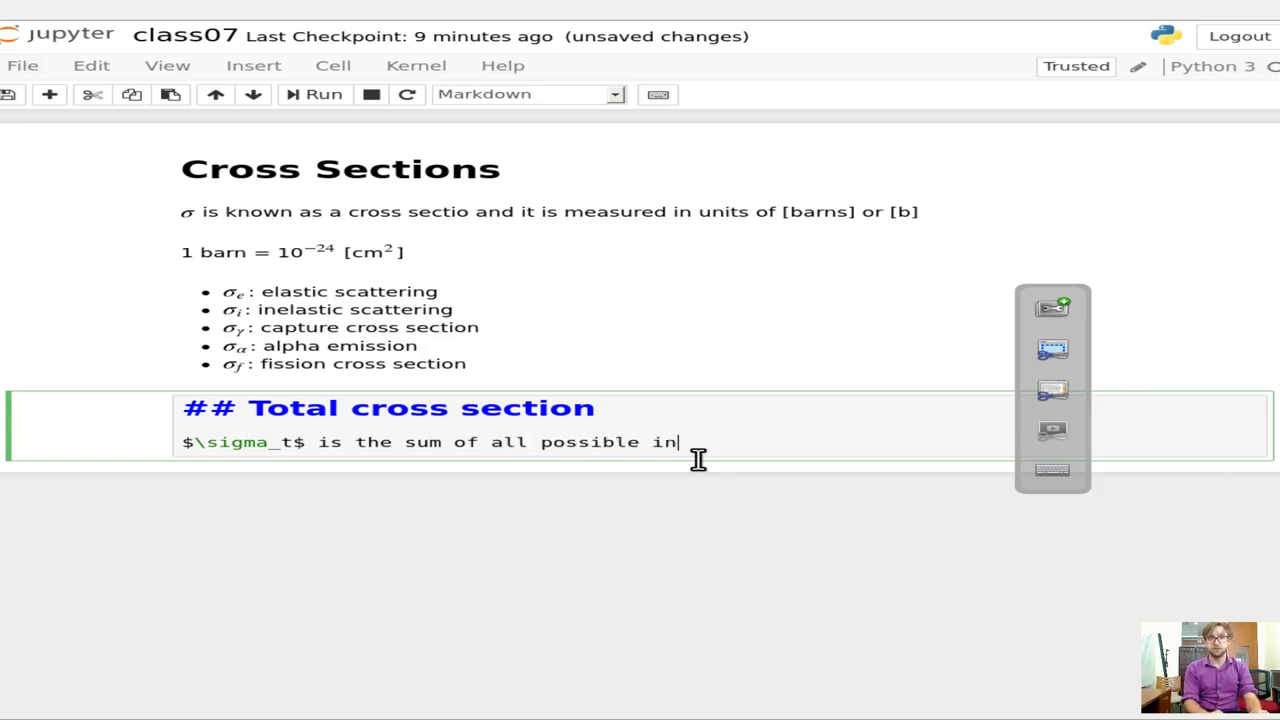
{"action": "type", "text": "teractions"}
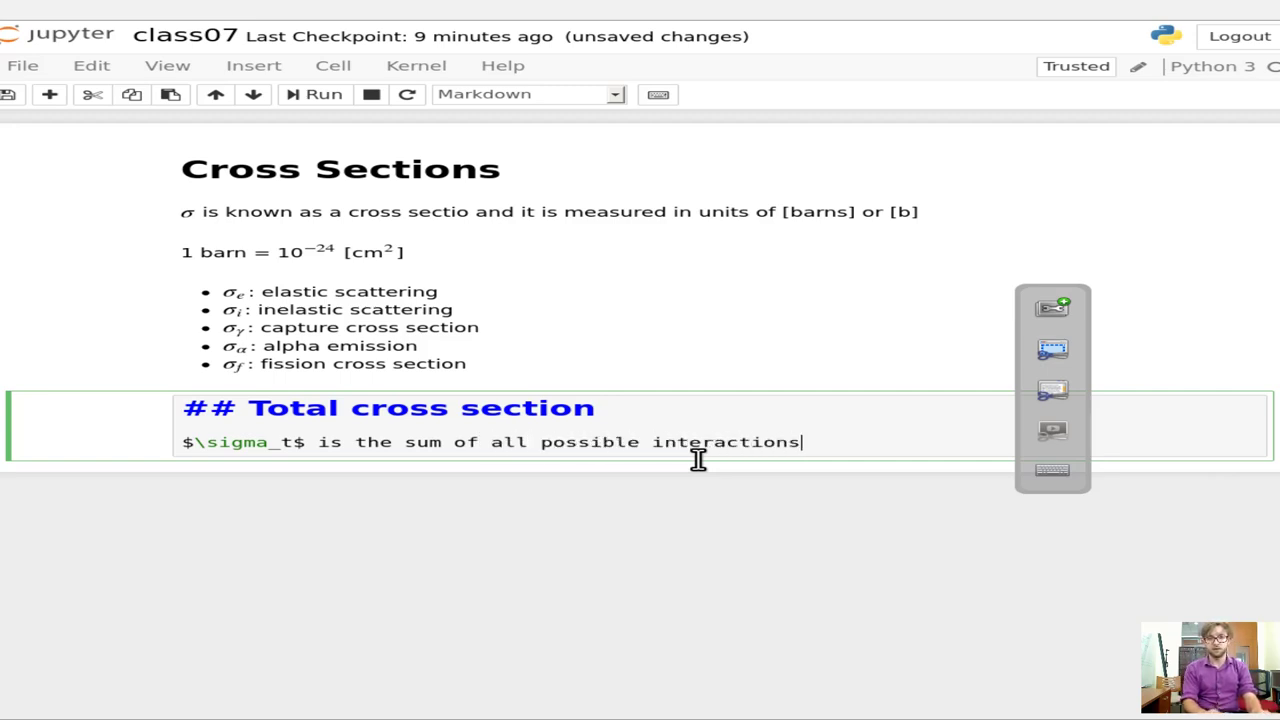
{"action": "key", "text": "Return"}
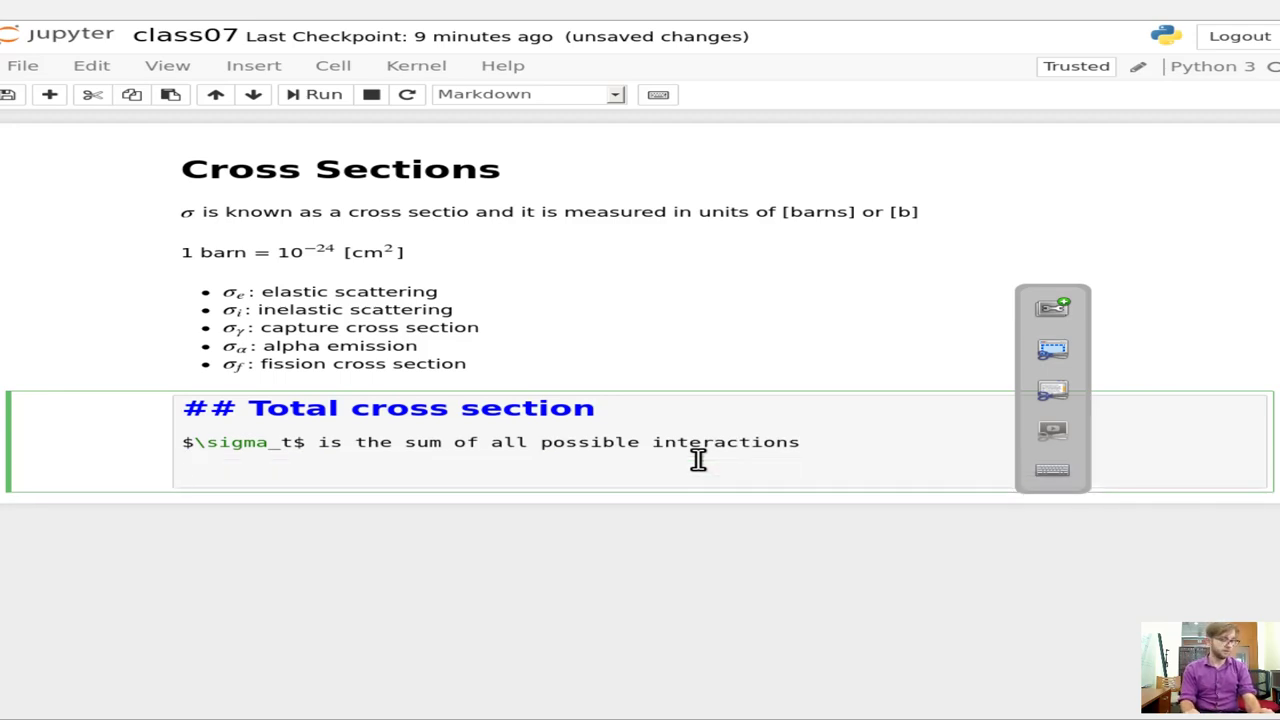
- Begin an inline math equation with \sigma_t on the line below the total cross section sentence
{"action": "type", "text": "$$"}
{"action": "key", "text": "Left"}
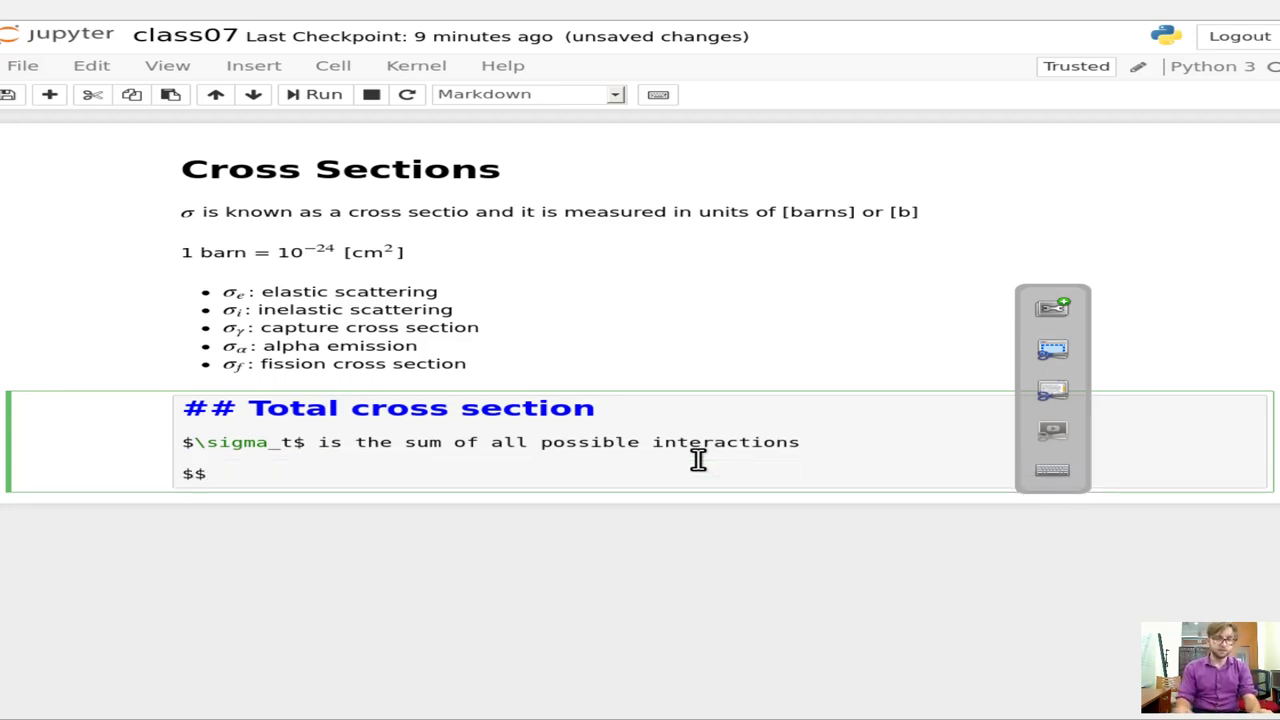
{"action": "type", "text": "\\"}
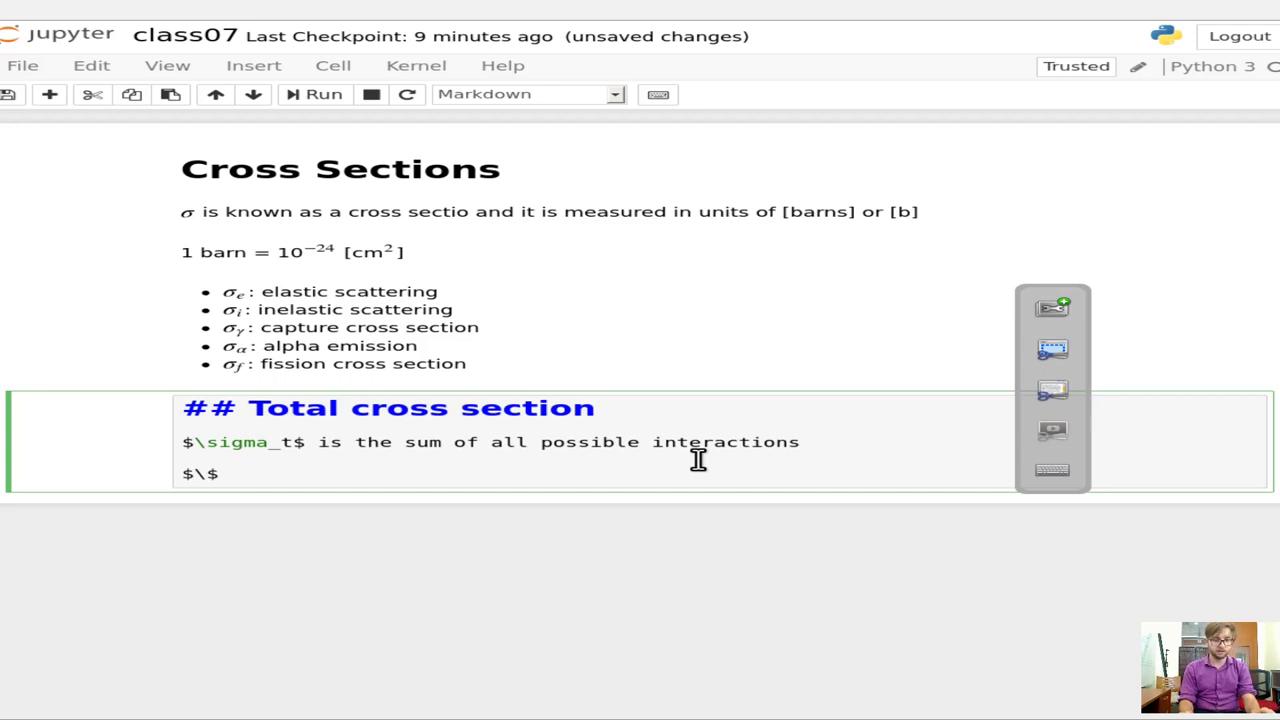
{"action": "type", "text": "* $\\sigma_e$: elastic scattering"}
{"action": "key", "text": "ctrl+z"}
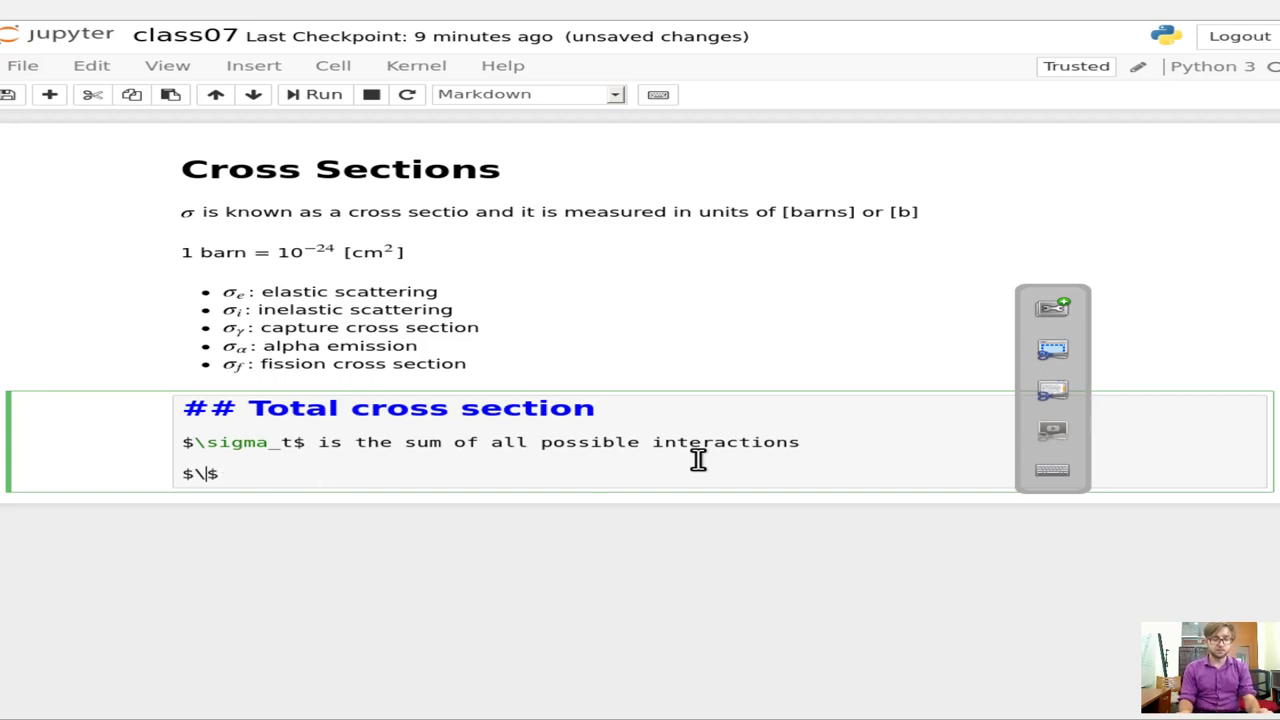
{"action": "type", "text": "sigma"}
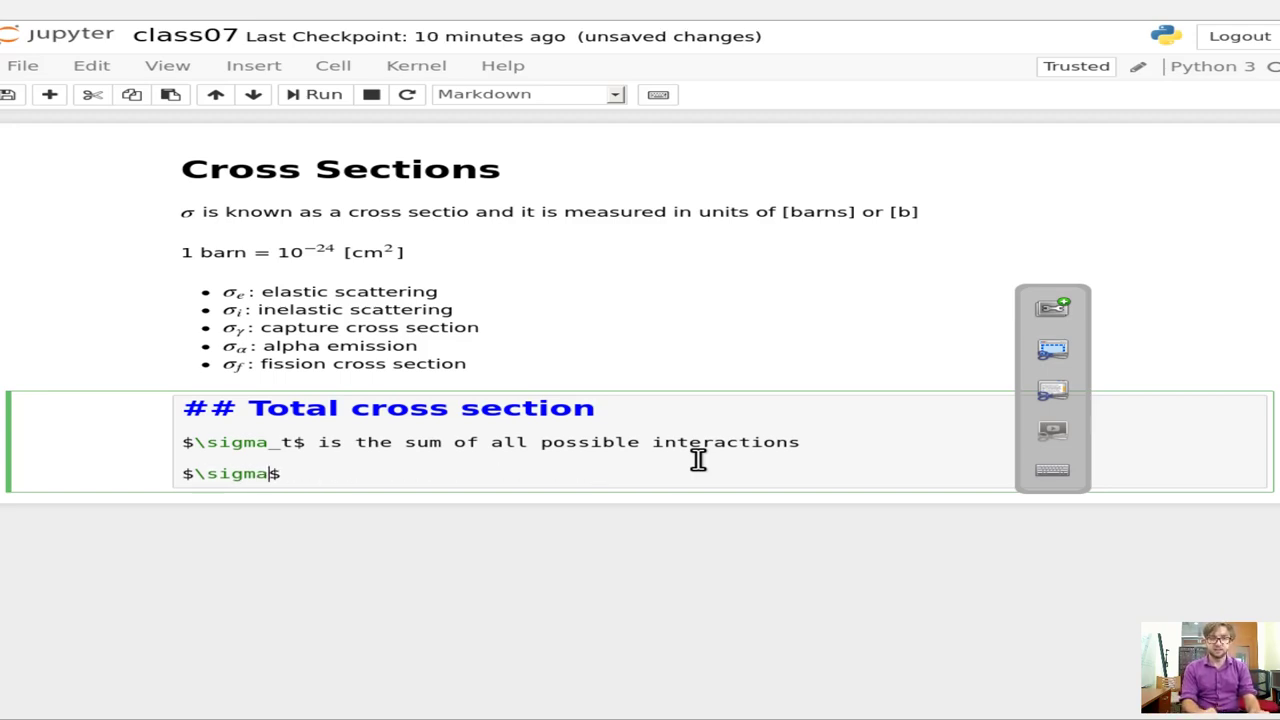
{"action": "type", "text": "_t"}
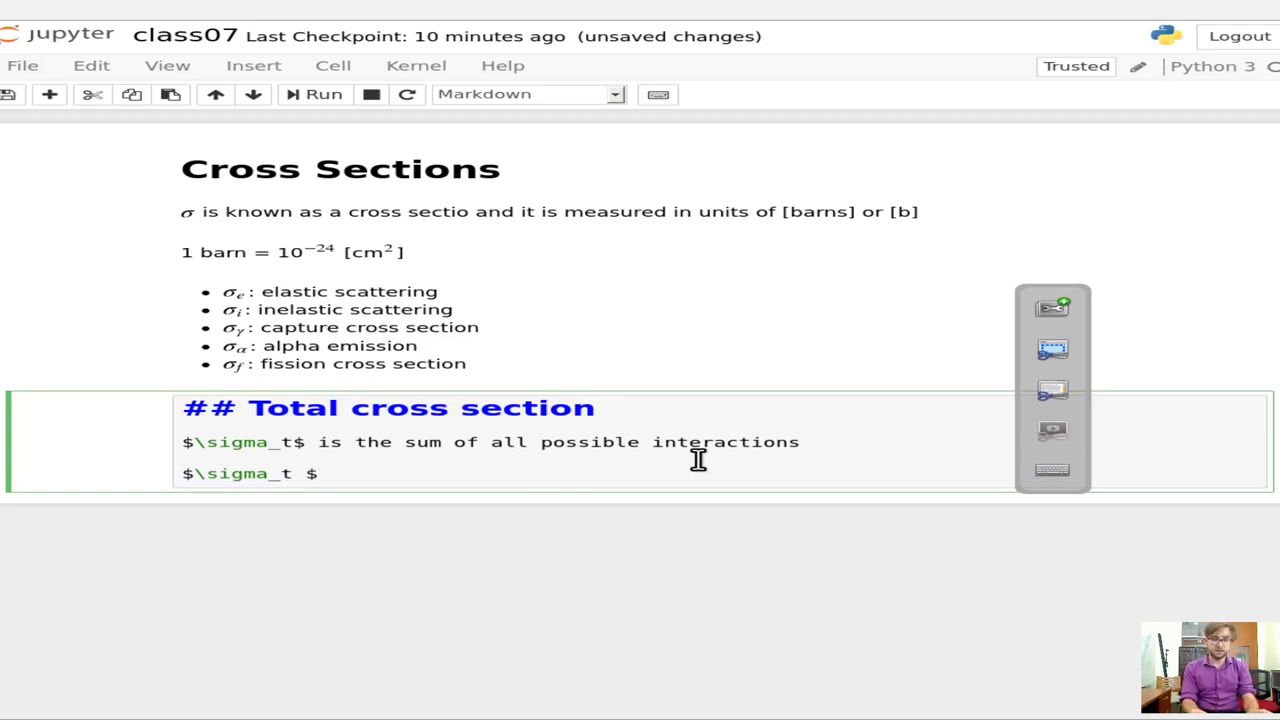
- Complete the equation's right-hand side as "= \sigma_i + \sigma_e + \sigma_f + \ldots" inside the math delimiters
{"action": "type", "text": "= \\sigma_i + "}
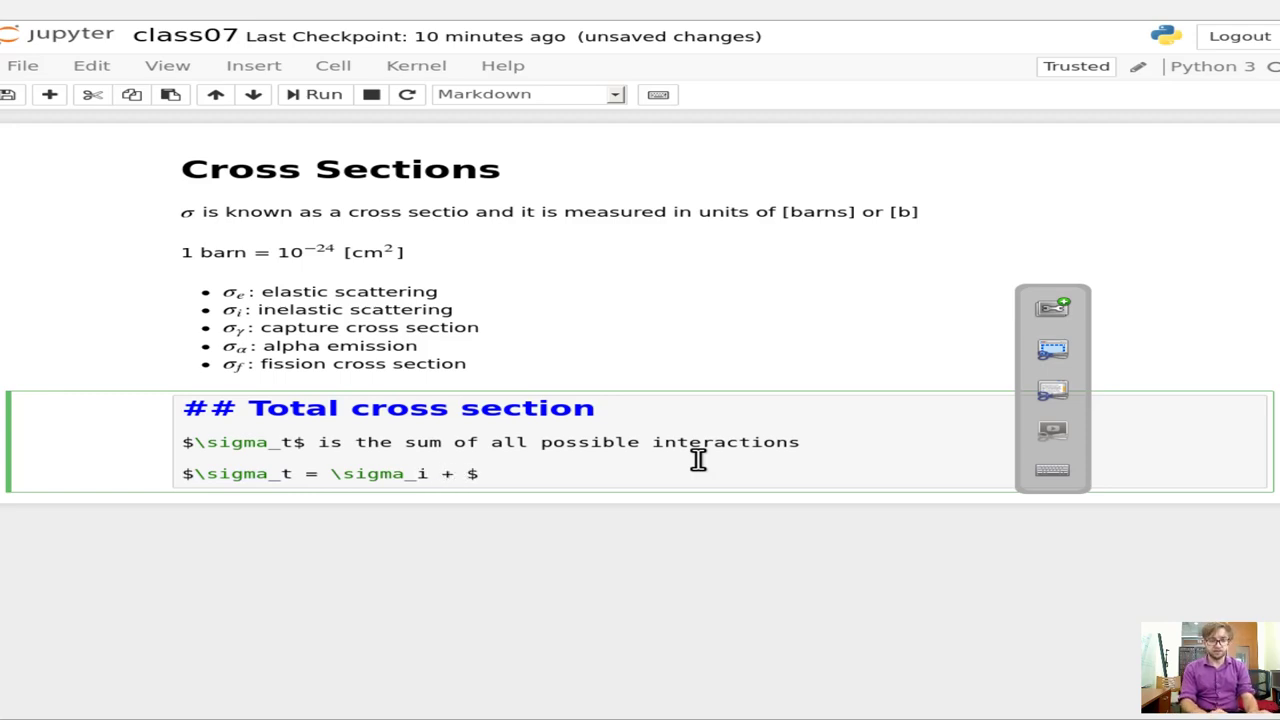
{"action": "type", "text": "\\sigma_"}
{"action": "type", "text": "e + "}
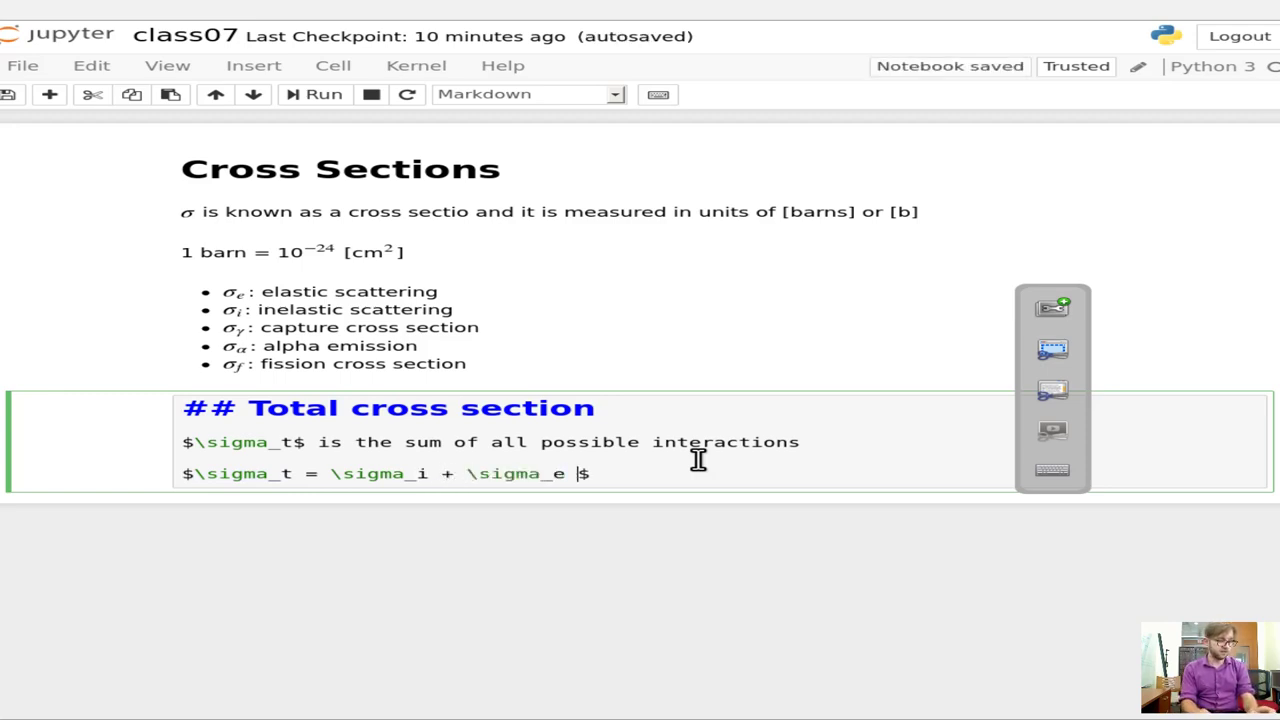
{"action": "type", "text": "\\sigma_"}
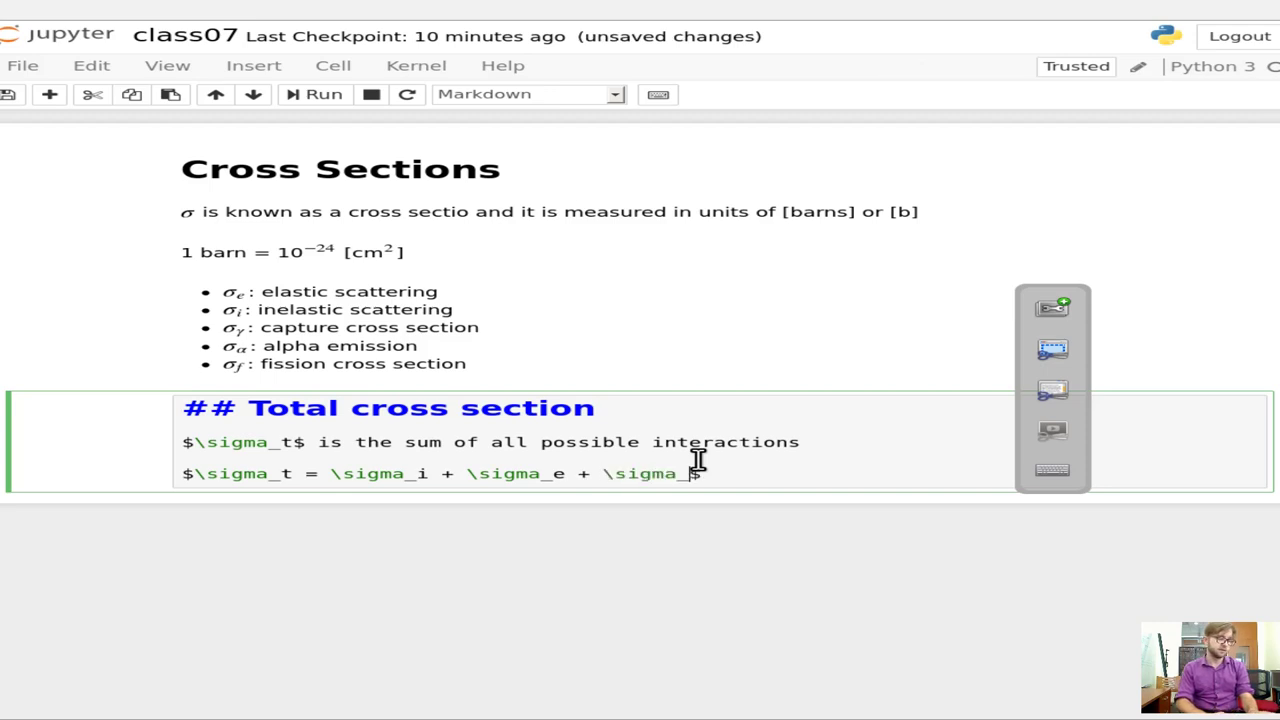
{"action": "type", "text": "f"}
{"action": "key", "text": "Right"}
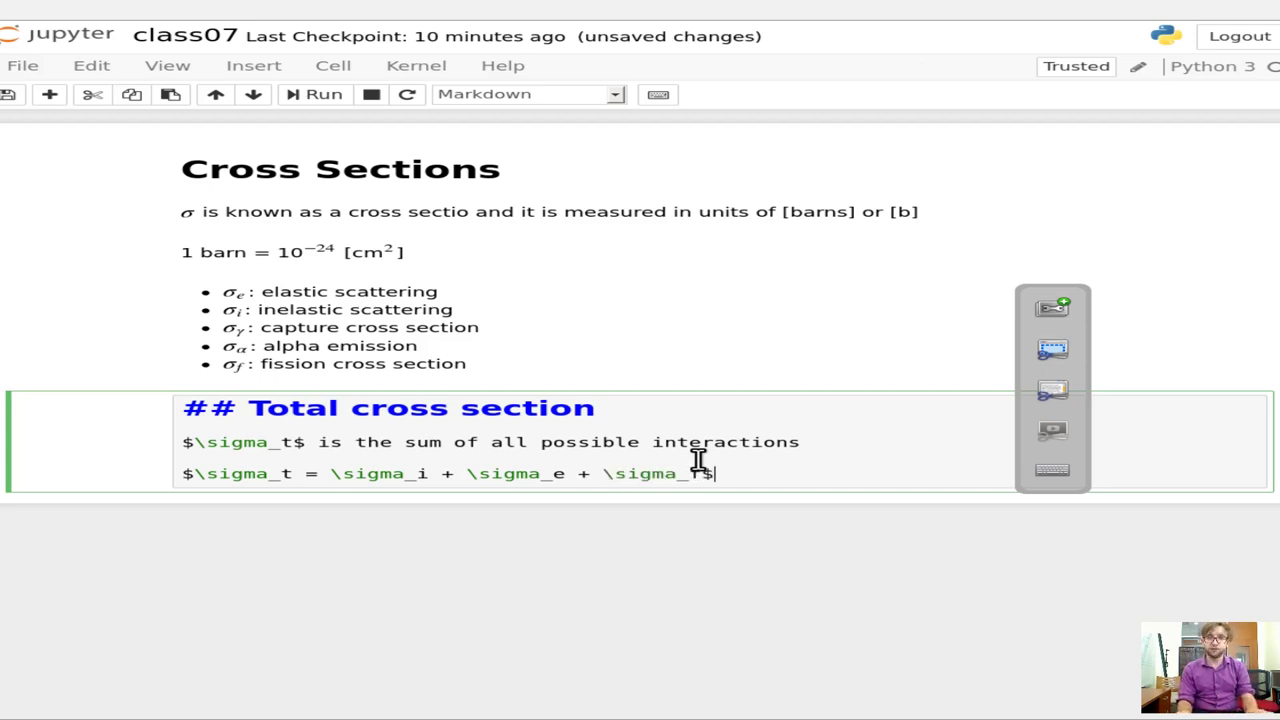
{"action": "type", "text": "+ "}
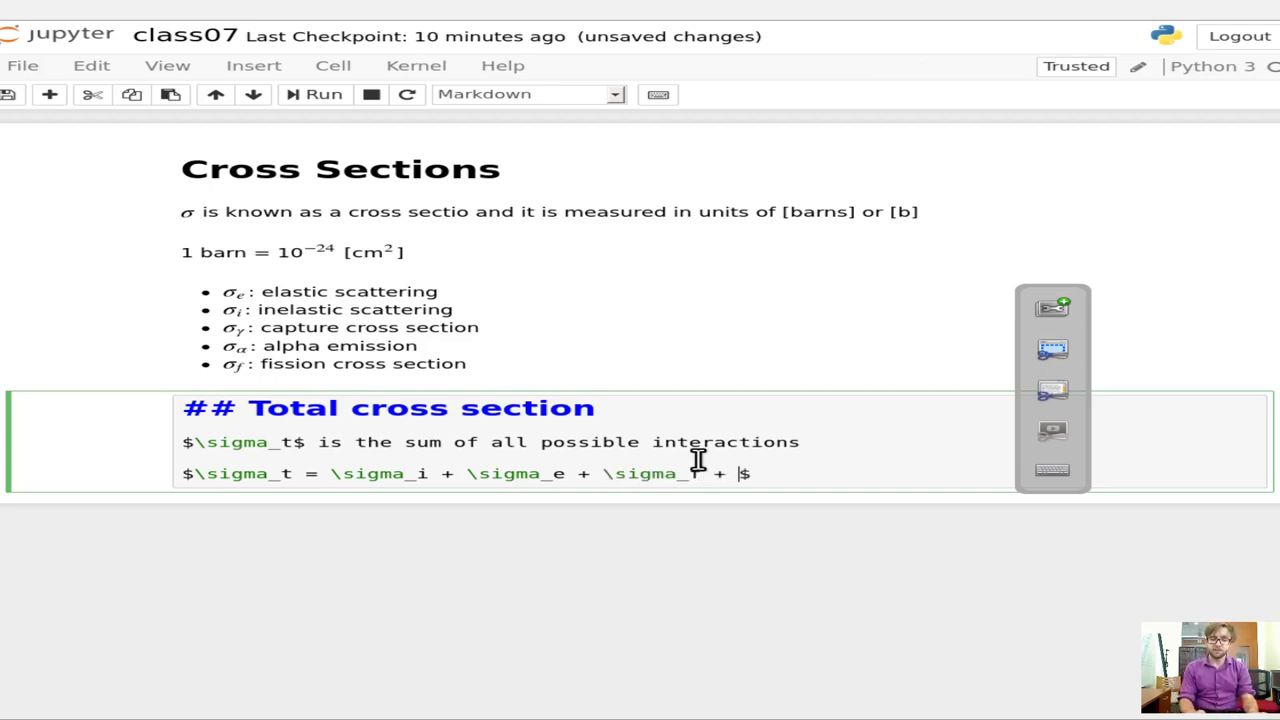
{"action": "type", "text": "\\"}
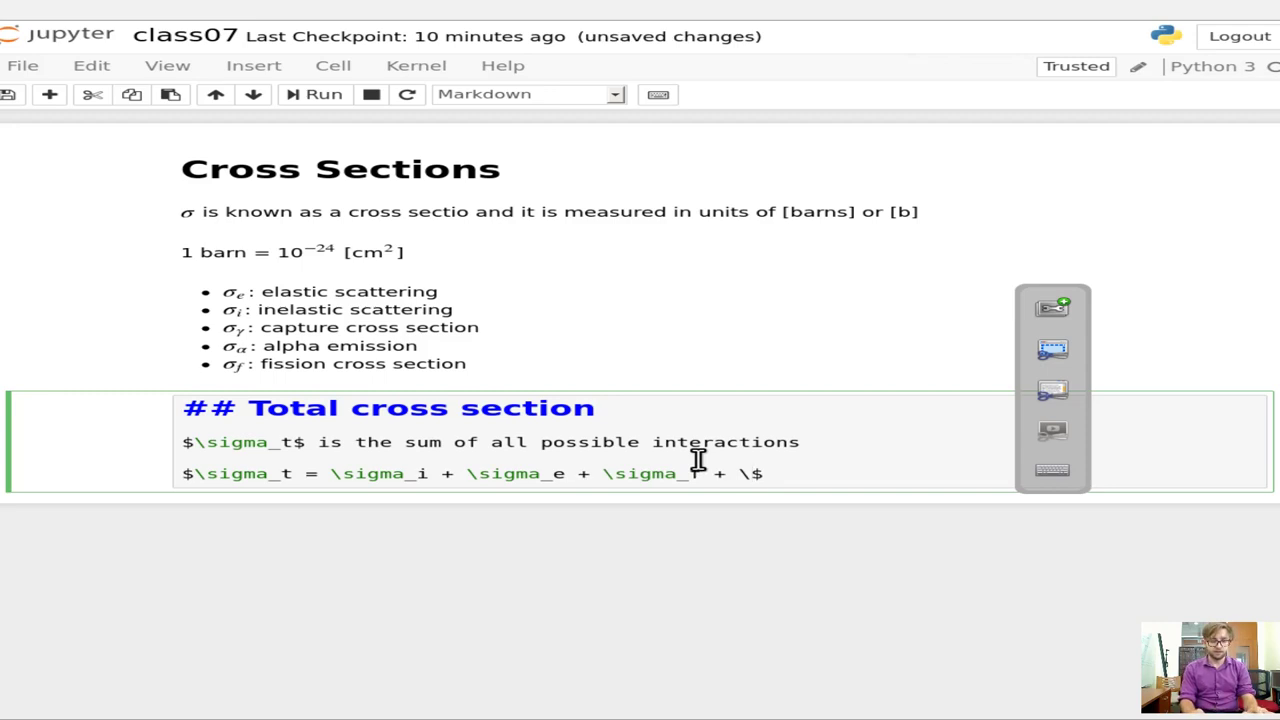
{"action": "type", "text": "ldots"}
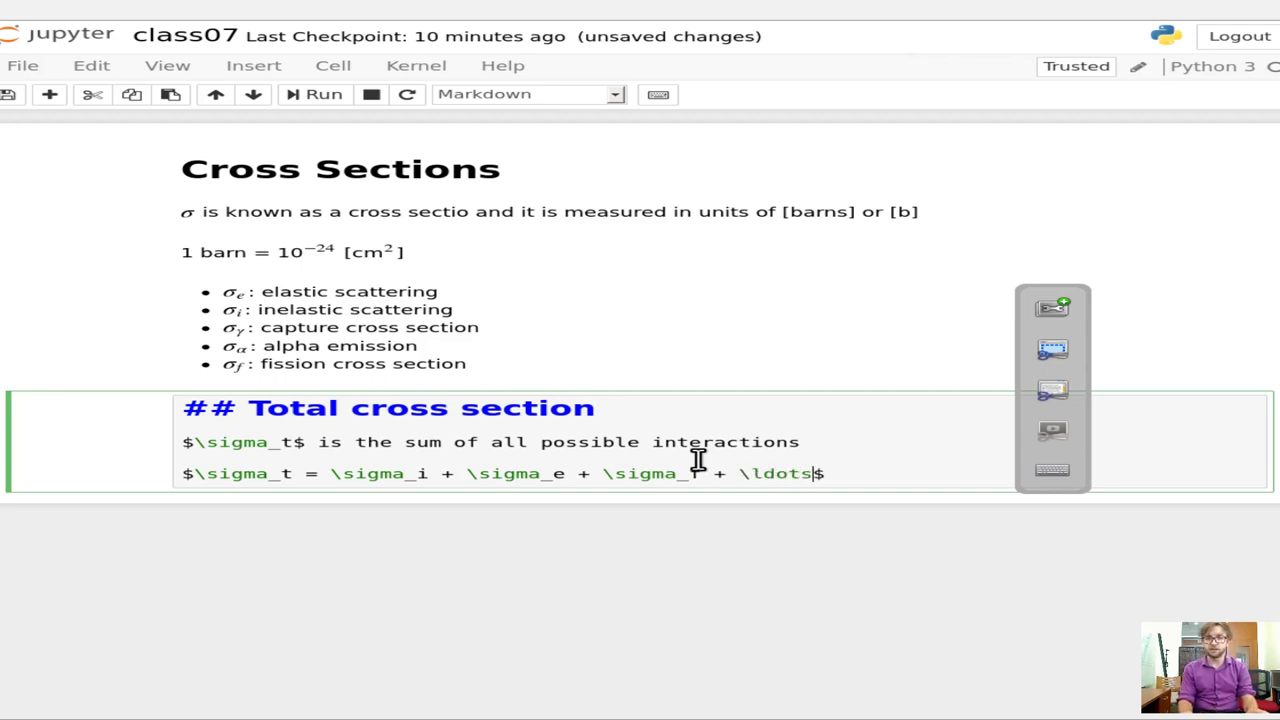
- Render the total cross section cell with a new cell below it, and convert that cell to Markdown in edit mode
{"action": "key", "text": "shift+Return"}
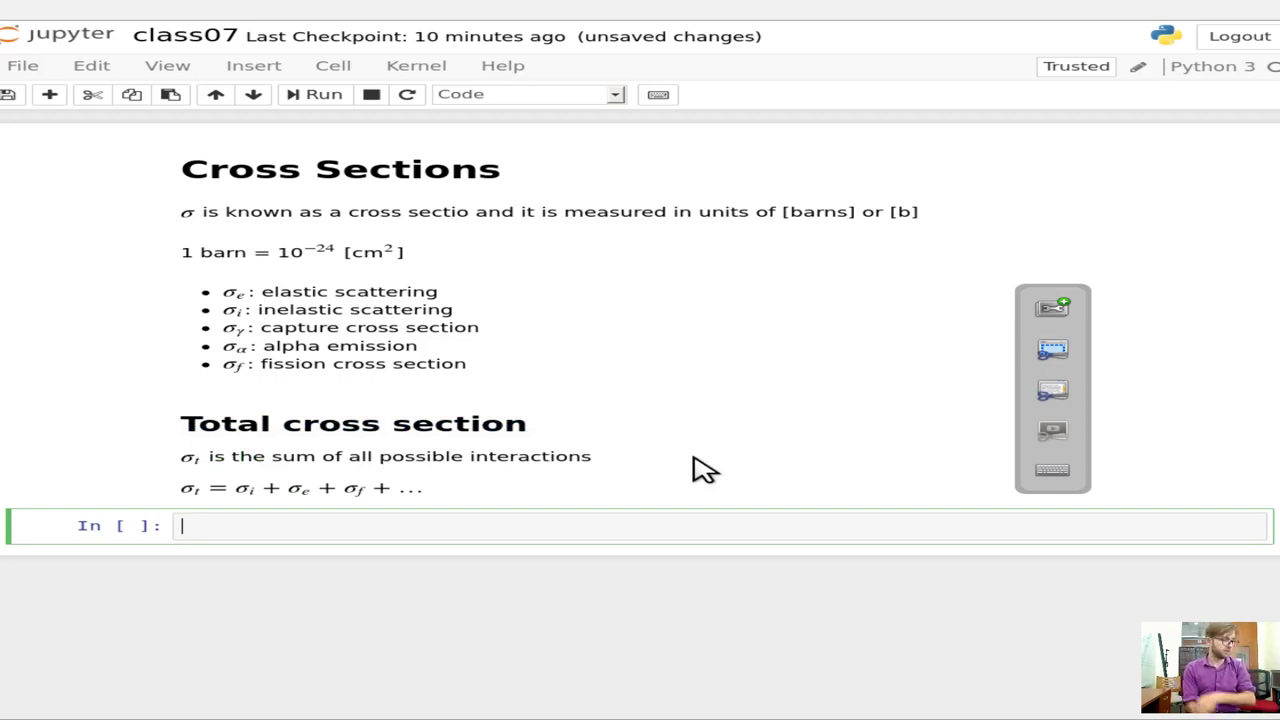
{"action": "key", "text": "Escape"}
{"action": "key", "text": "m"}
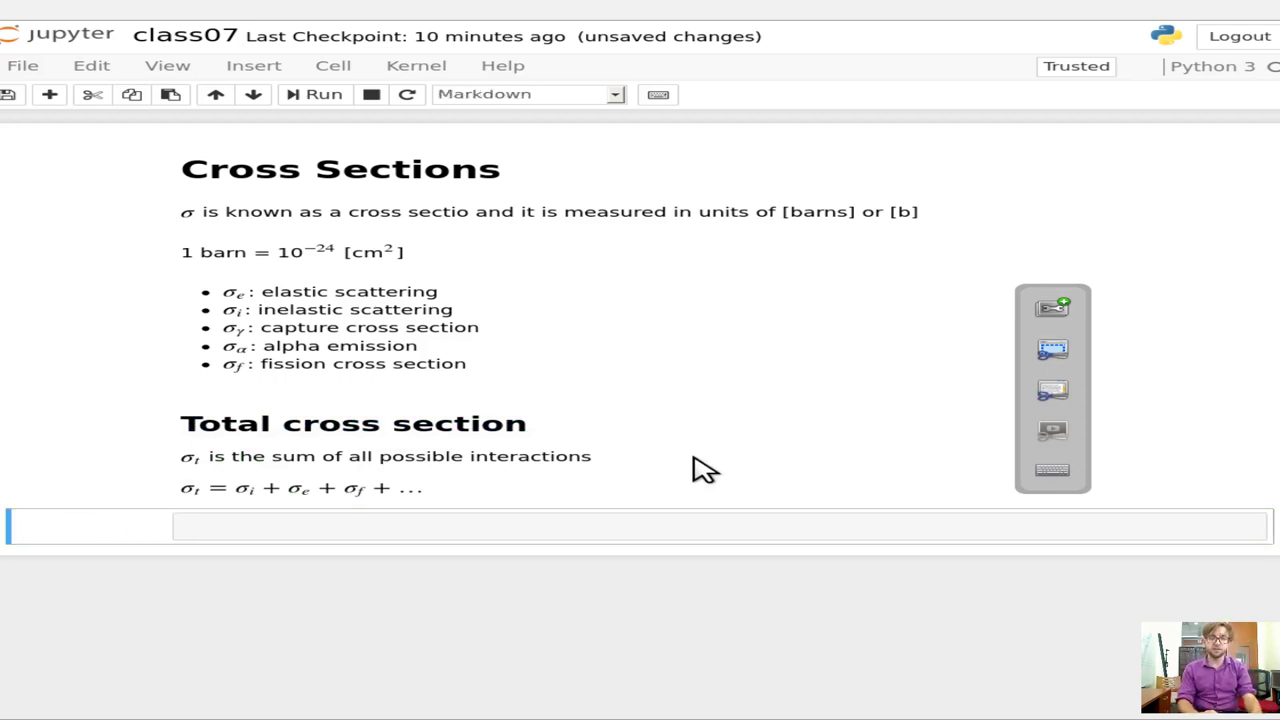
{"action": "key", "text": "Return"}
- Begin a second-level heading in the new Markdown cell with the word for absorption
{"action": "type", "text": "#"}
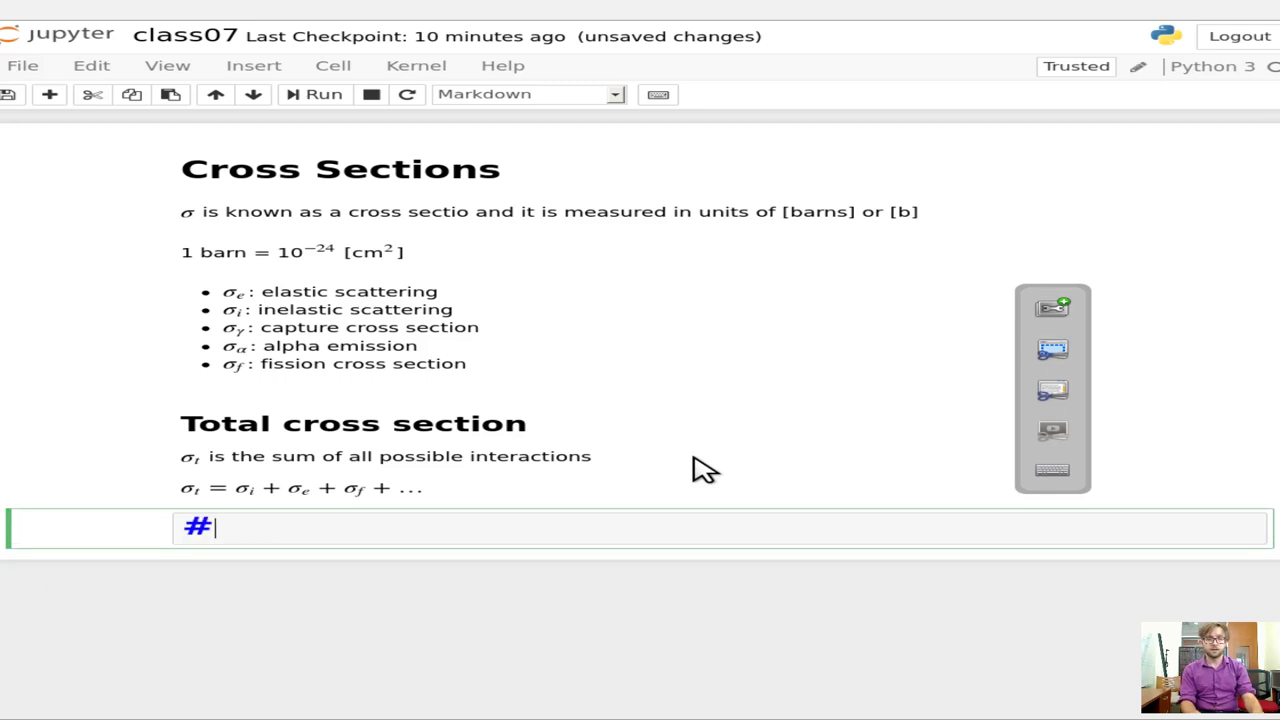
{"action": "type", "text": "# Absi"}
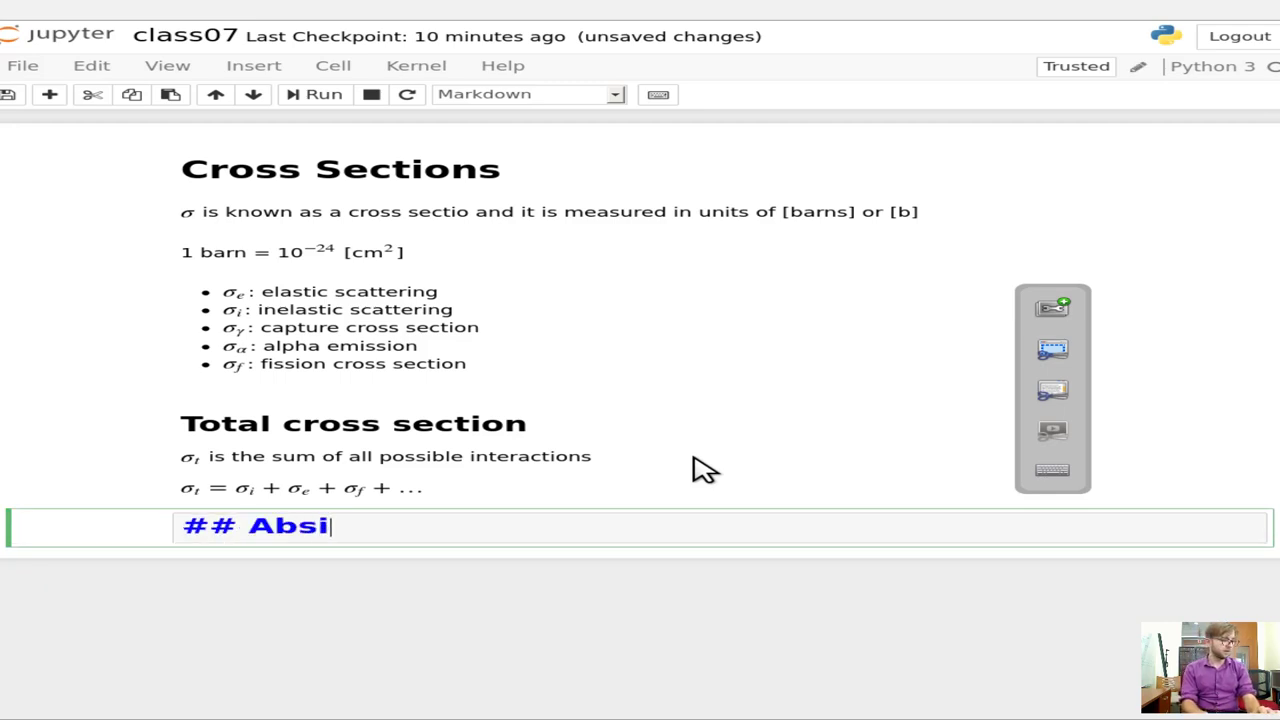
{"action": "key", "text": "BackSpace"}
{"action": "type", "text": "op"}
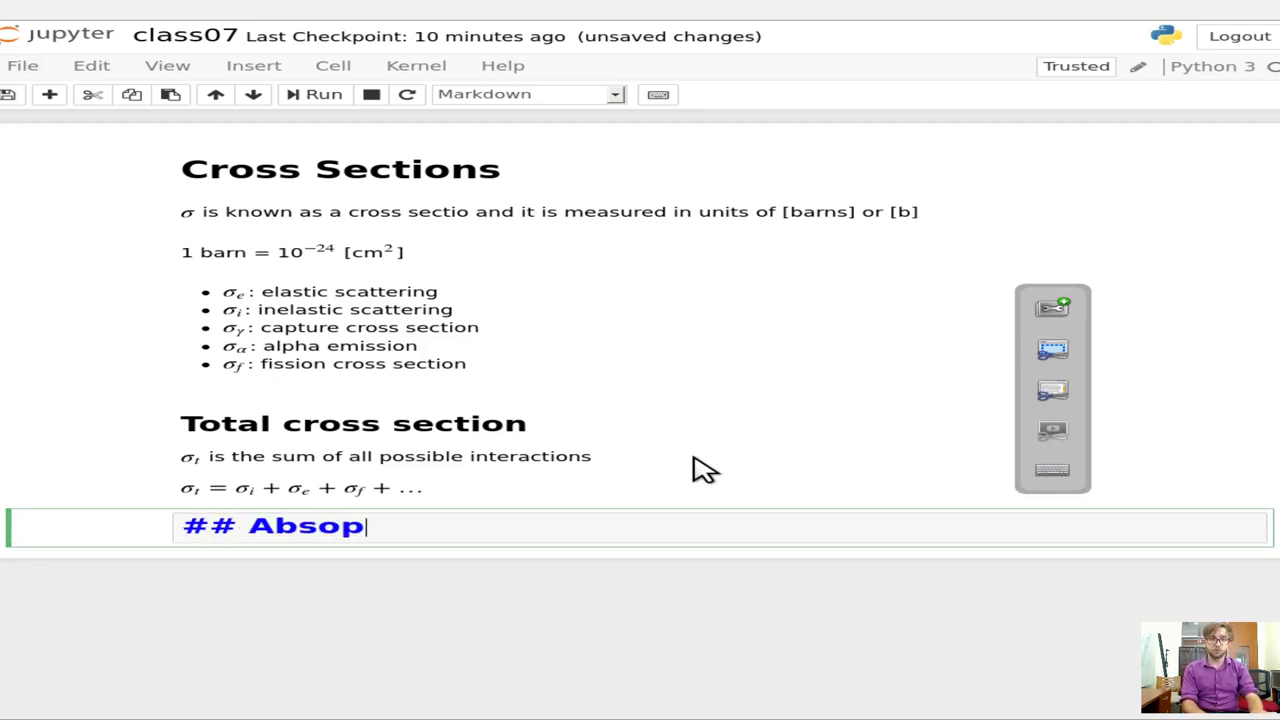
{"action": "type", "text": "r"}
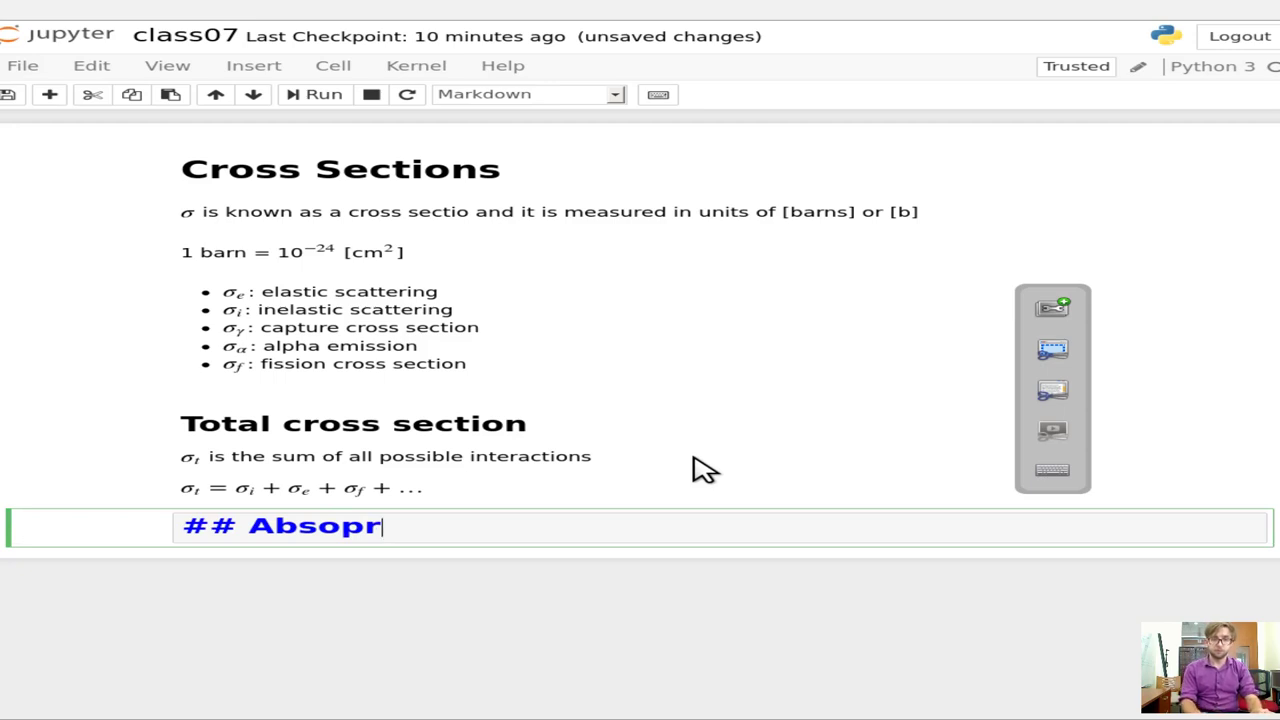
{"action": "key", "text": "BackSpace"}
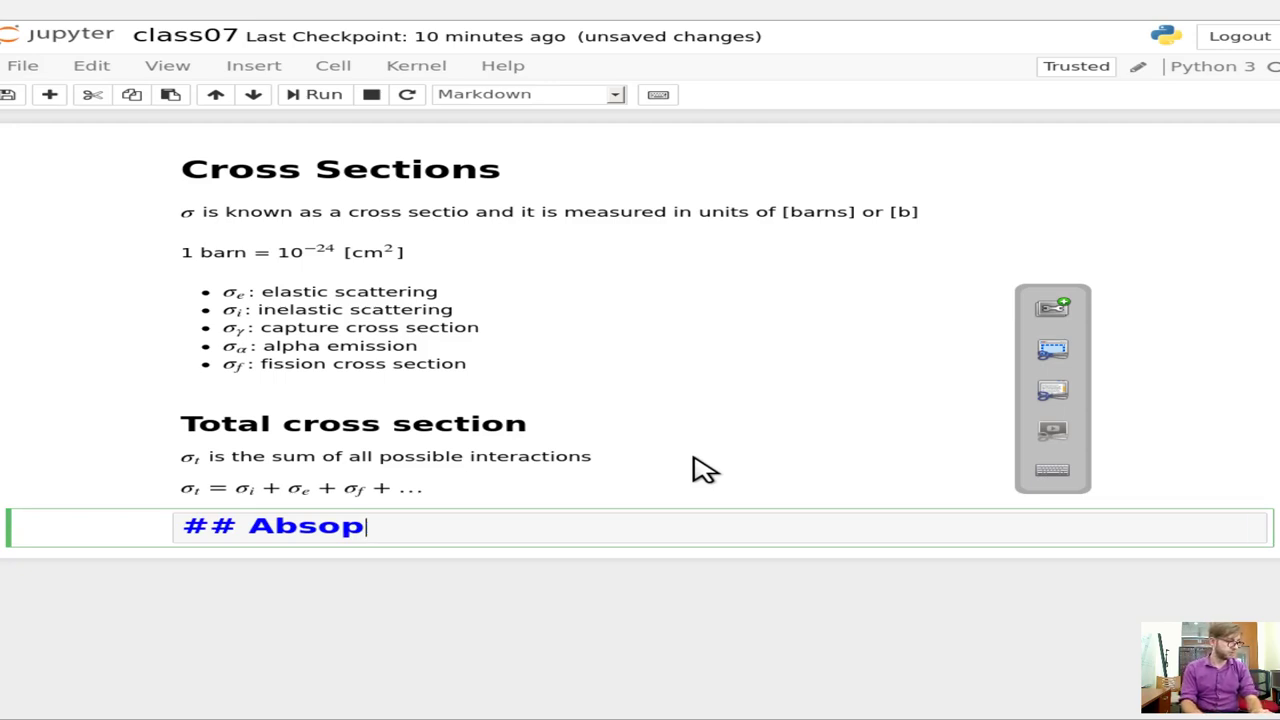
{"action": "type", "text": "rption"}
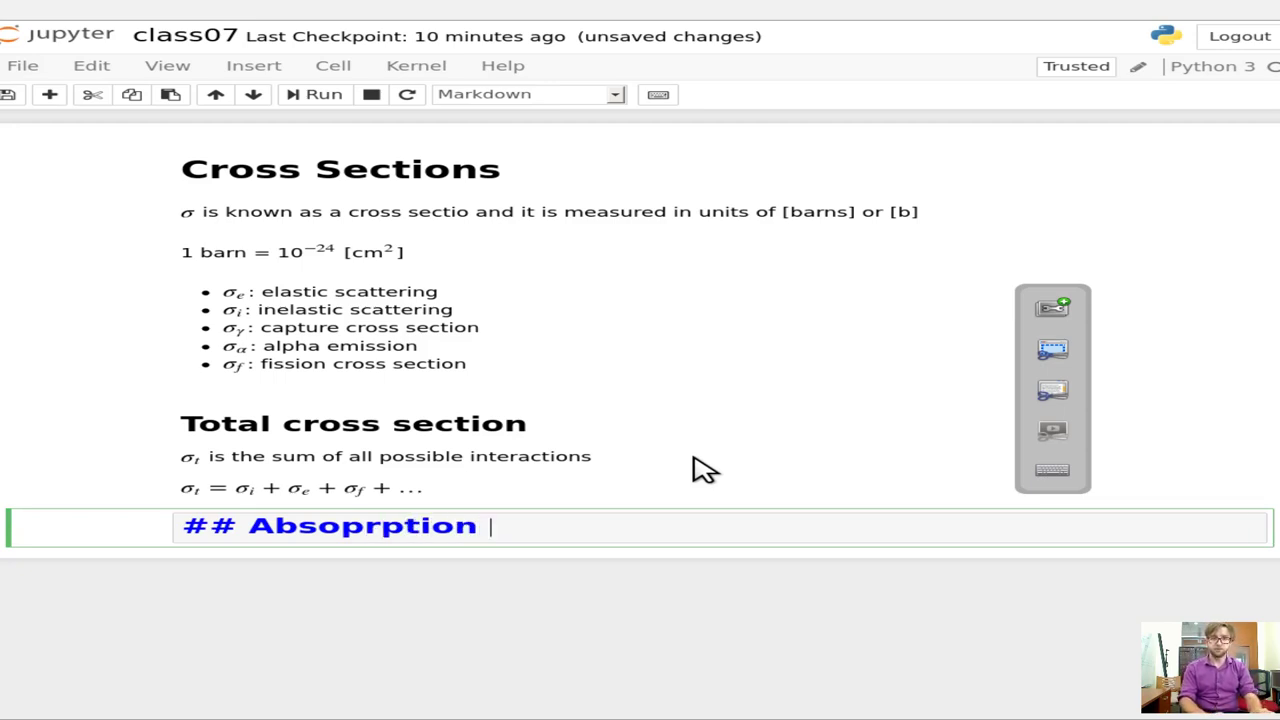
- Correct the heading's spelling to "Absorption", complete it as "## Absorption Cross Section" and start a line below
{"action": "key", "text": "ctrl+Left"}
{"action": "key", "text": "Left"}
{"action": "key", "text": "Right"}
{"action": "key", "text": "Right"}
{"action": "key", "text": "Right"}
{"action": "key", "text": "Right"}
{"action": "key", "text": "Right"}
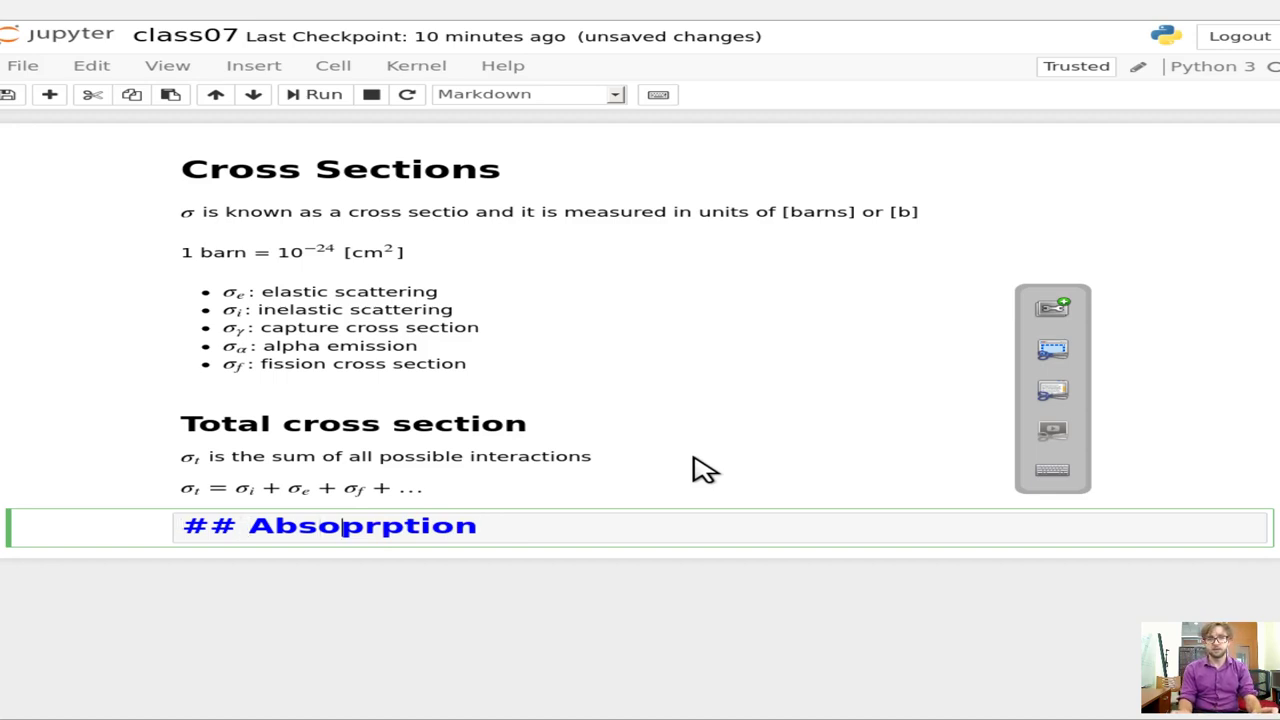
{"action": "key", "text": "Delete"}
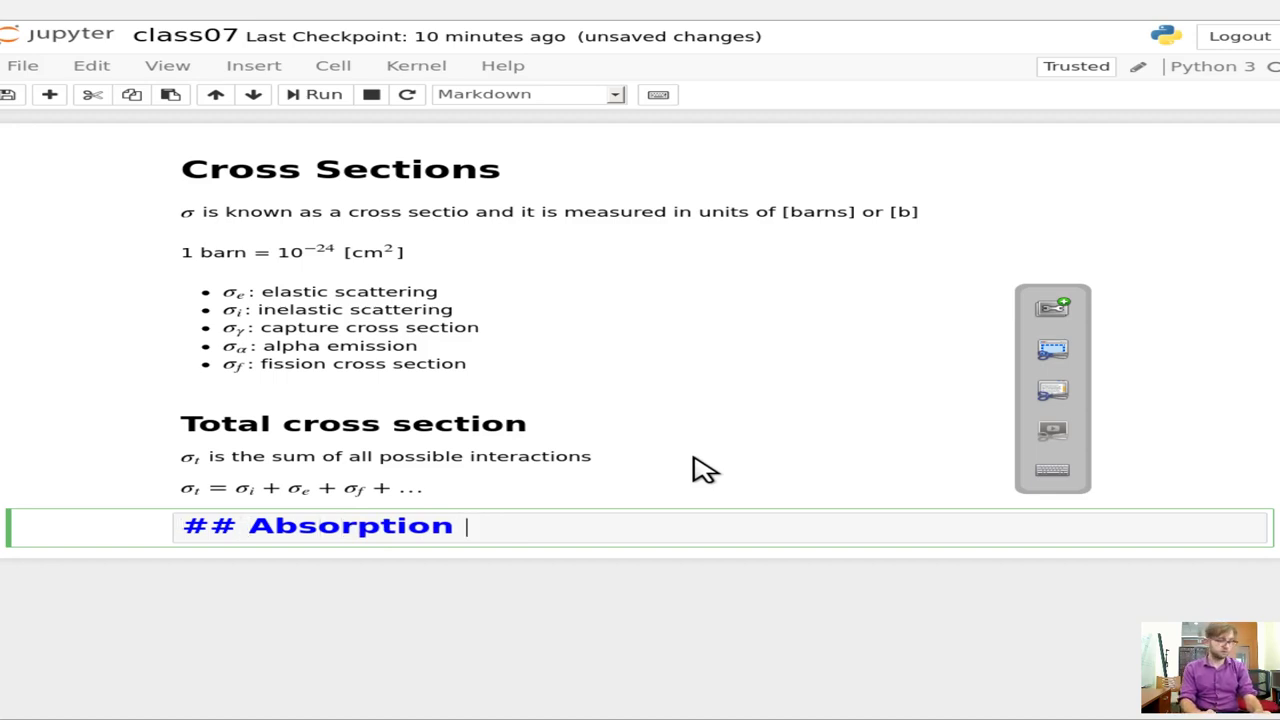
{"action": "type", "text": "Cross Section"}
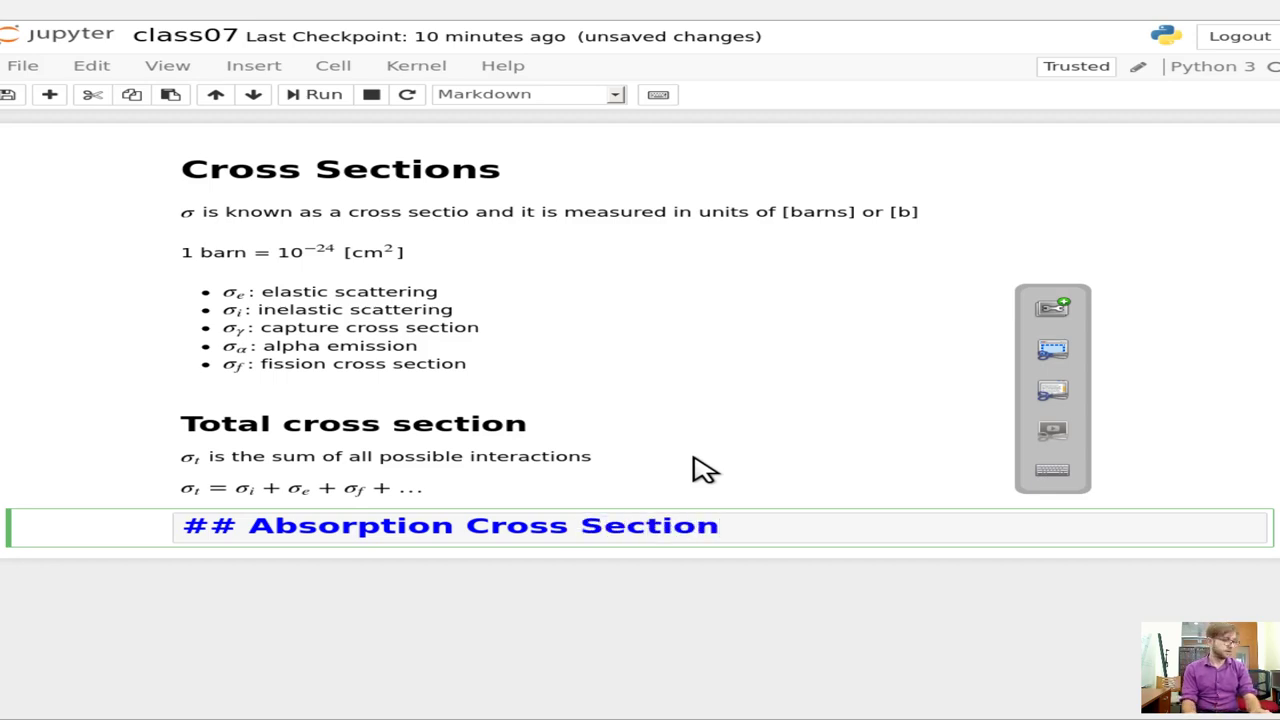
{"action": "key", "text": "Return"}
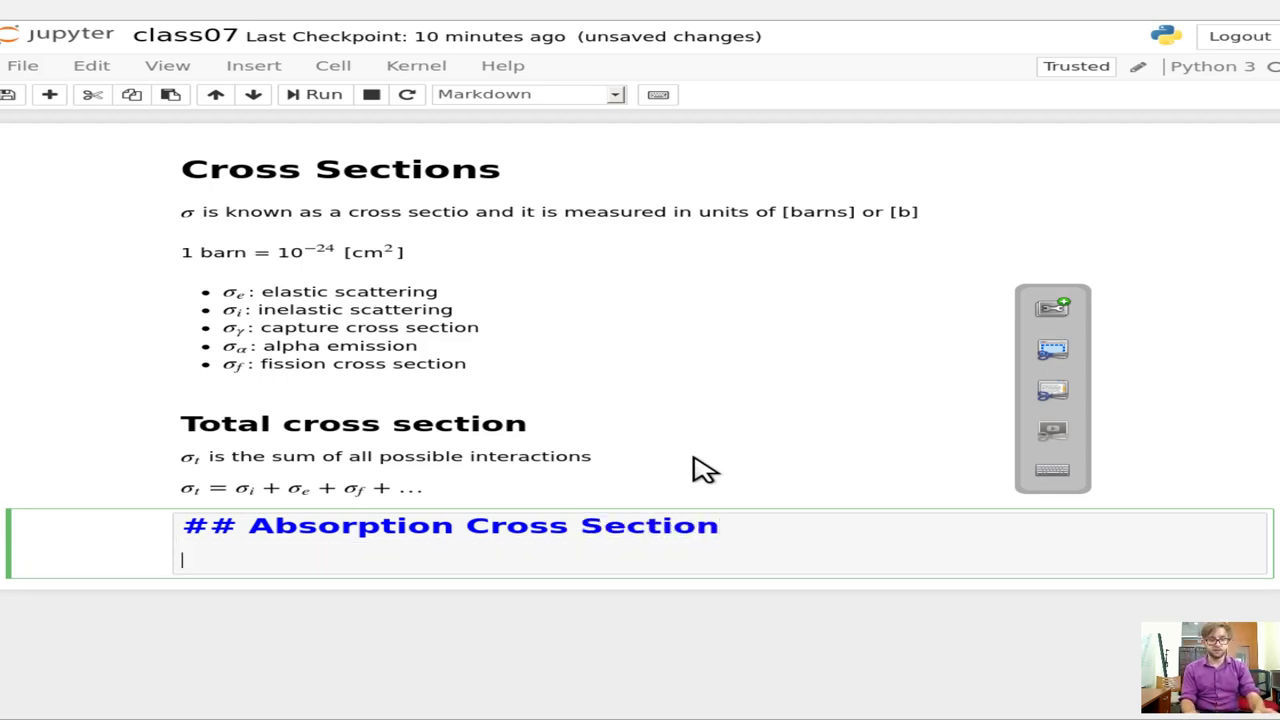
- Write the inline math symbol $\sigma_a$ below the absorption cross section heading
{"action": "type", "text": "\\sigma_"}
{"action": "type", "text": "$"}
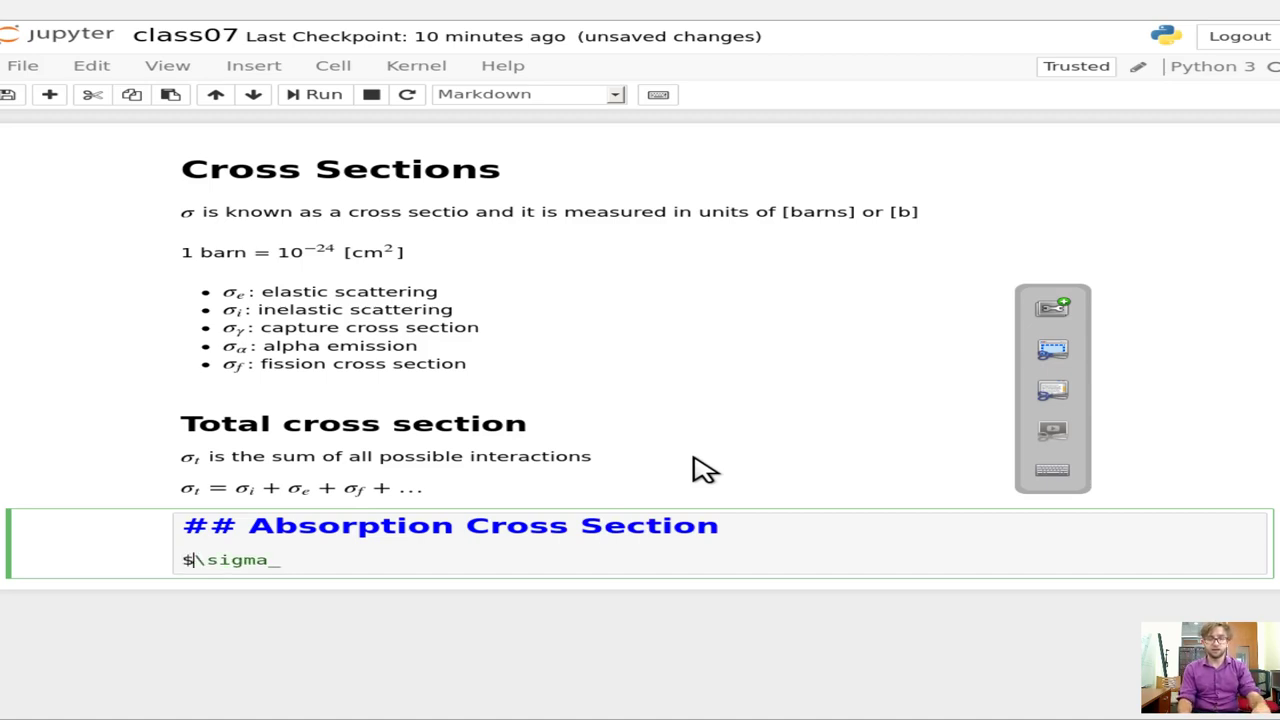
{"action": "key", "text": "End"}
{"action": "type", "text": "$"}
{"action": "key", "text": "Left"}
{"action": "type", "text": "a$ "}
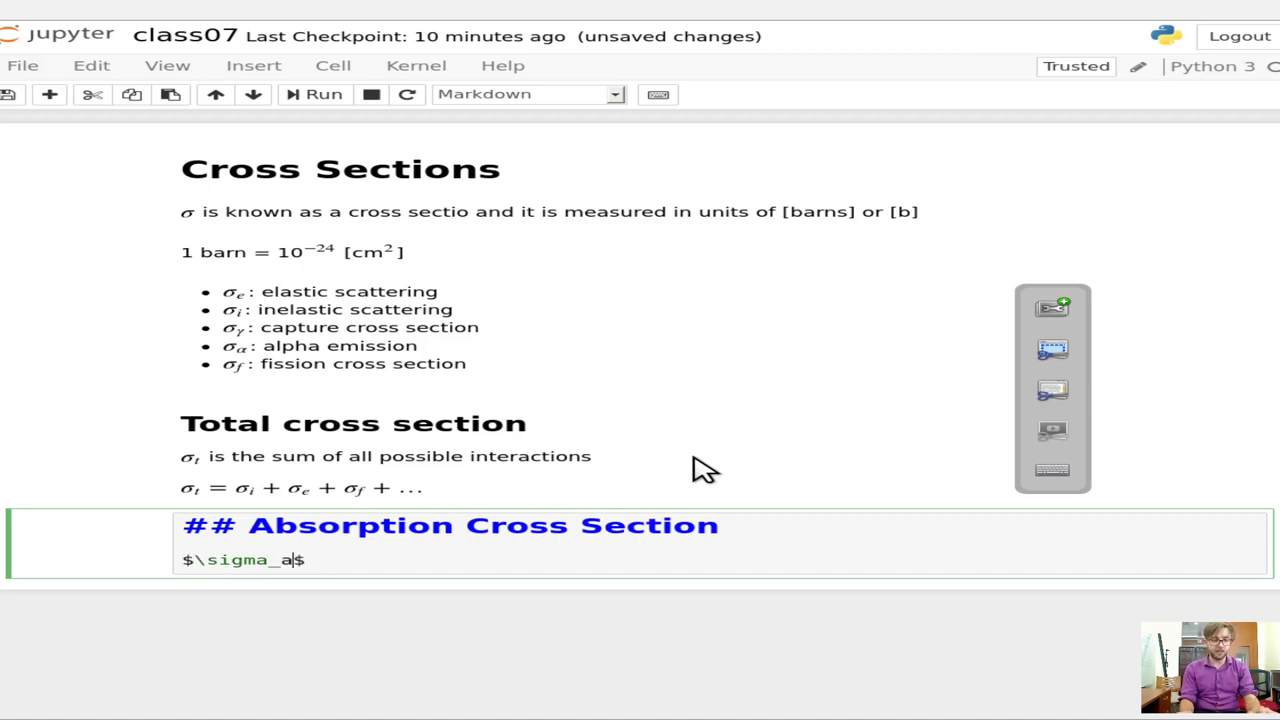
- Continue the line after $\sigma_a$ with "is the sum of all cross sections that don't emitt a single neutron" and start a new line below
{"action": "type", "text": "is the "}
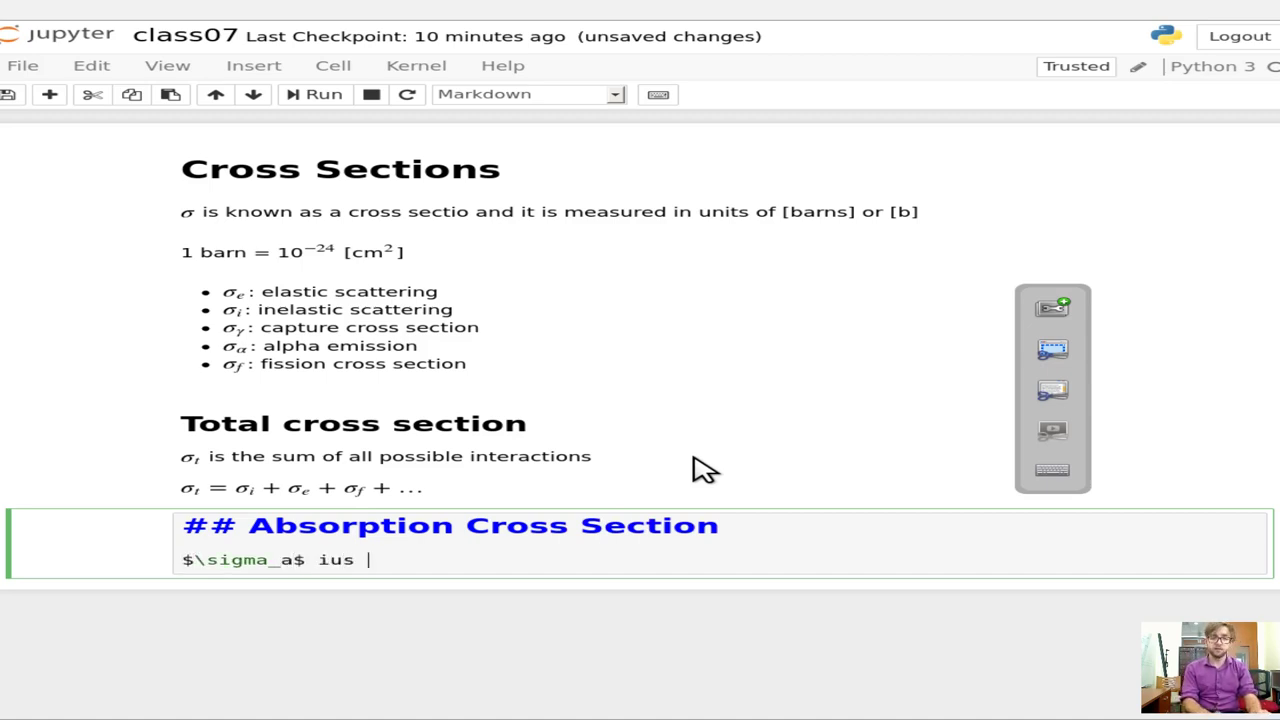
{"action": "type", "text": "sum of all"}
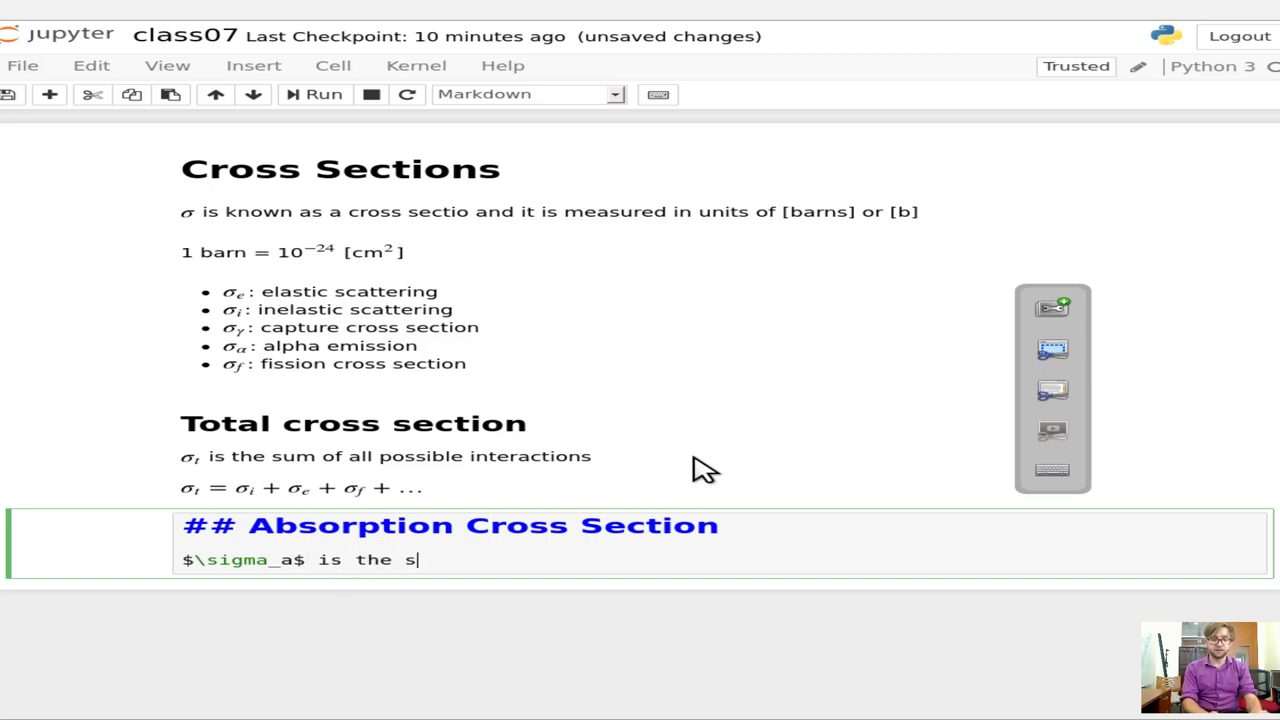
{"action": "key", "text": "BackSpace"}
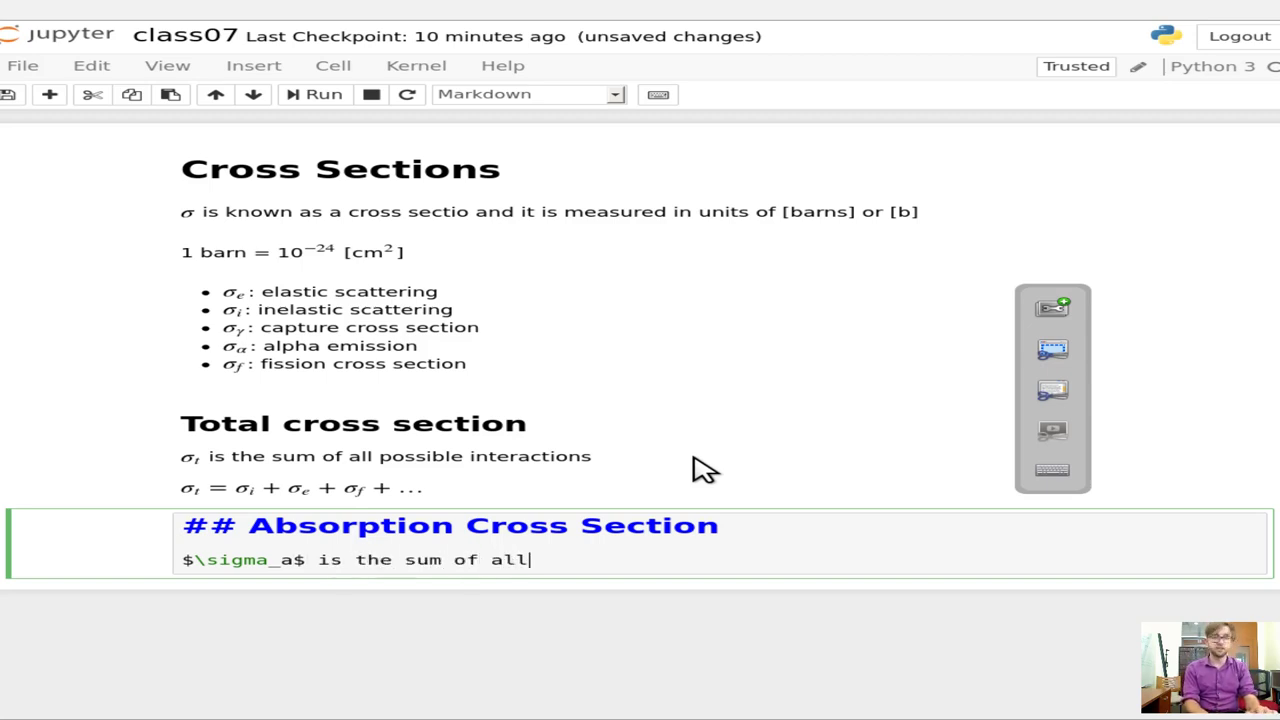
{"action": "type", "text": "cross"}
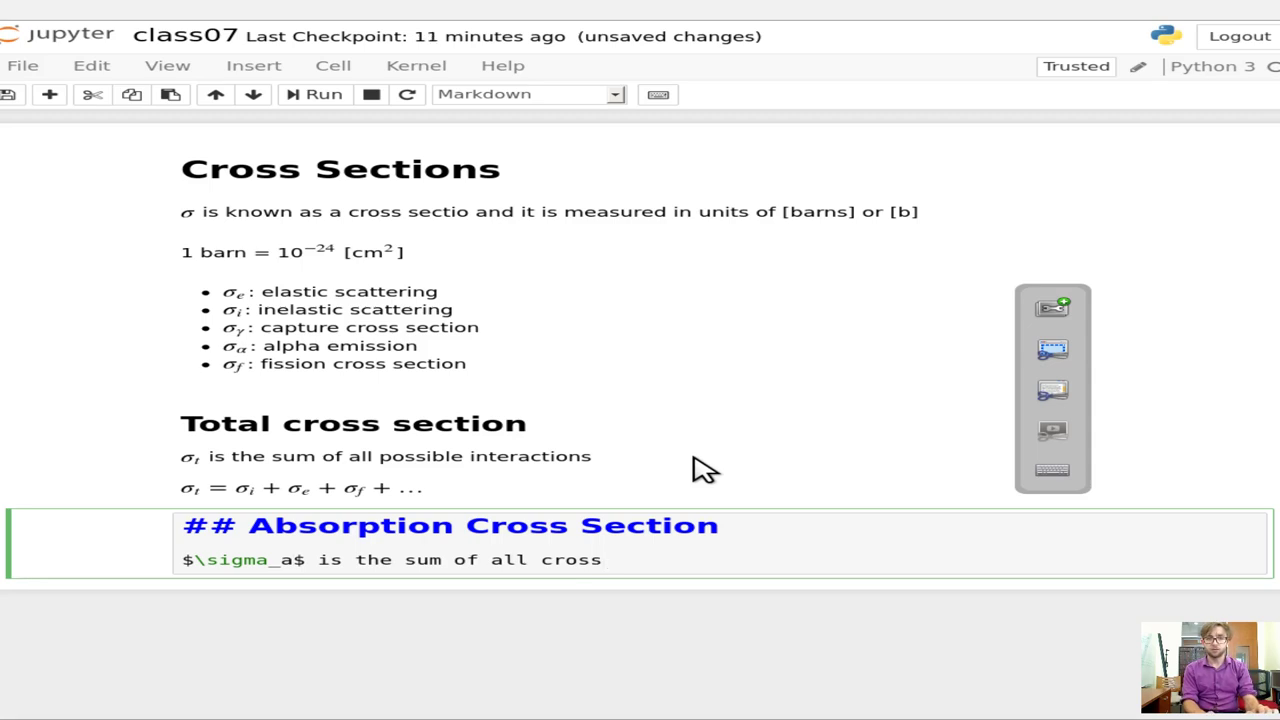
{"action": "type", "text": " sections th"}
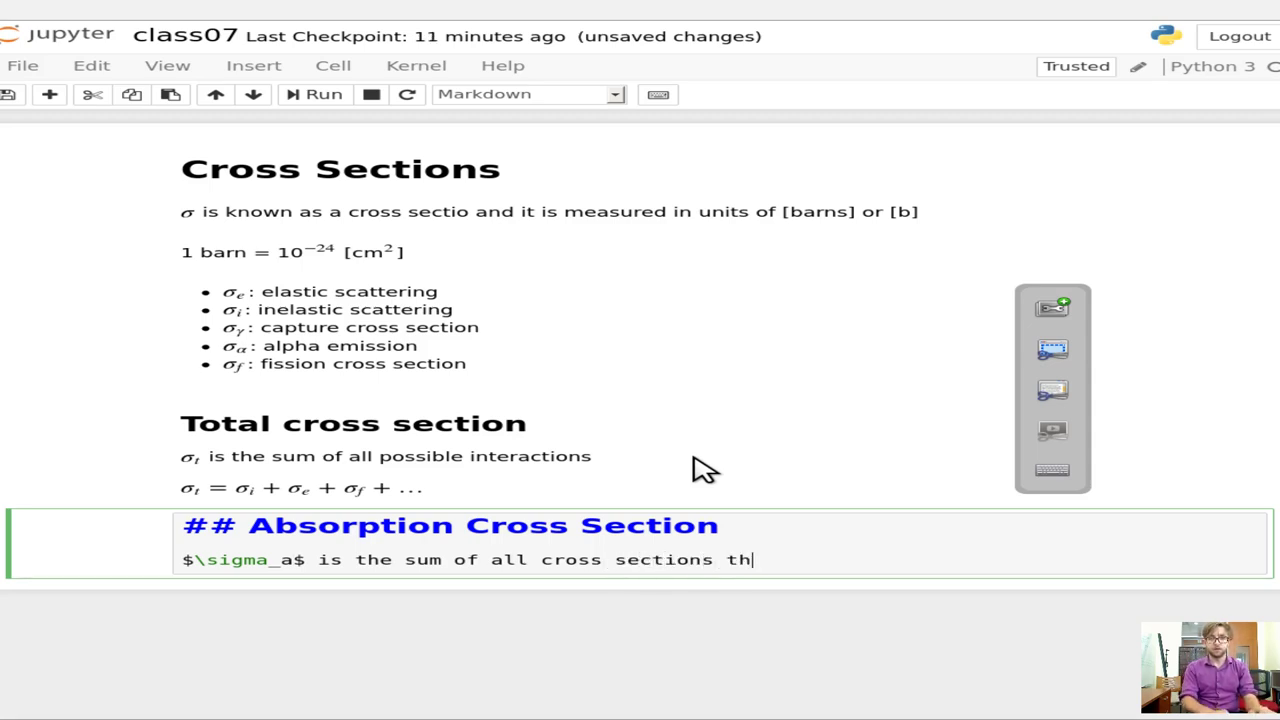
{"action": "type", "text": "at don"}
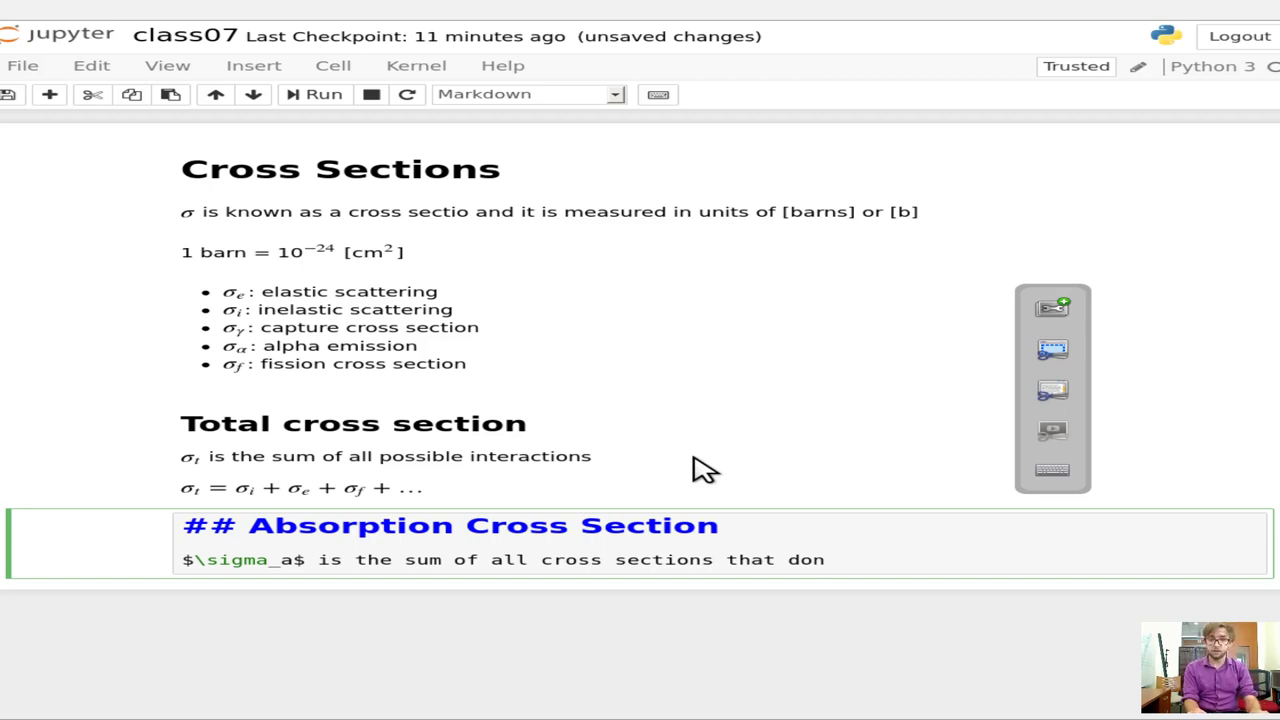
{"action": "type", "text": "'t emi"}
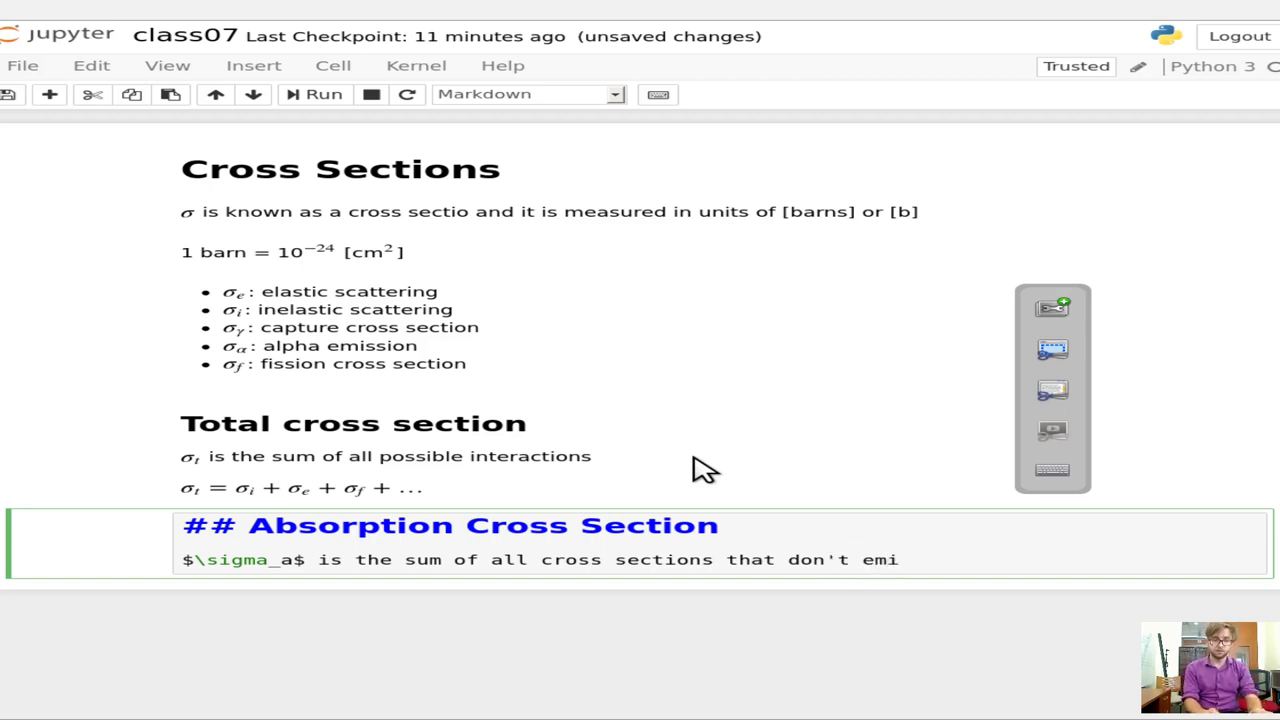
{"action": "type", "text": "tt a"}
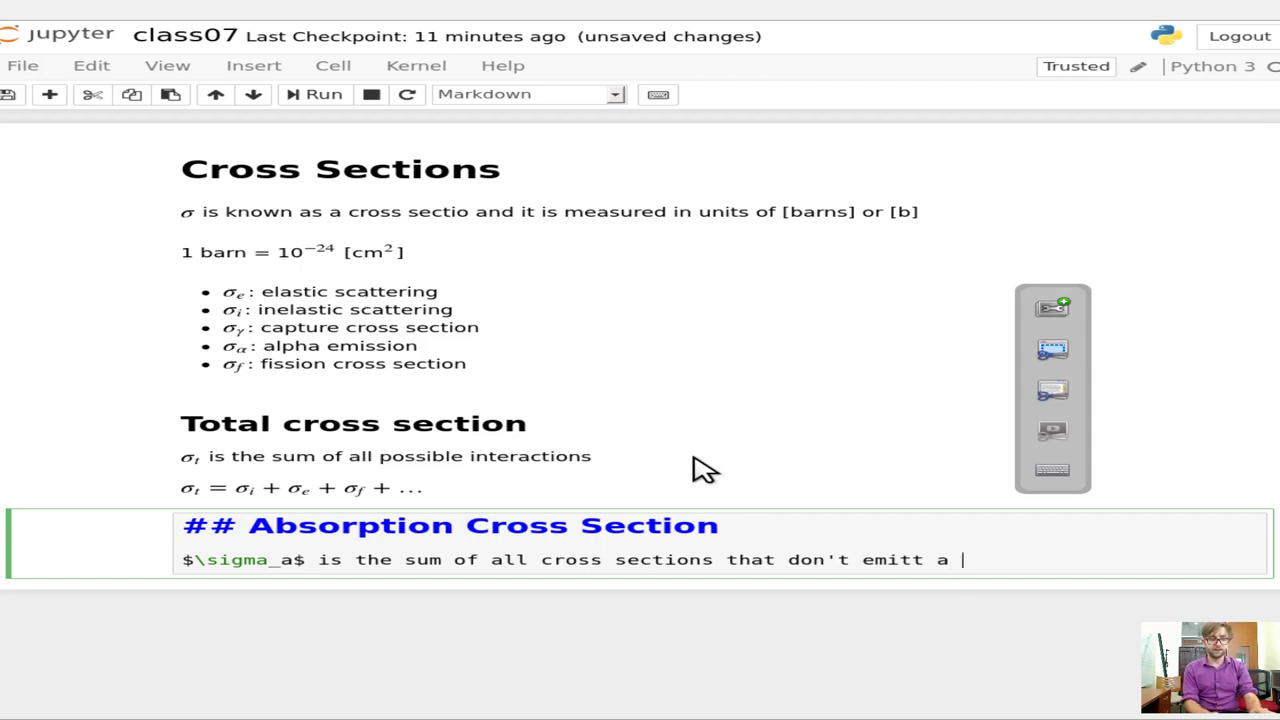
{"action": "type", "text": " single "}
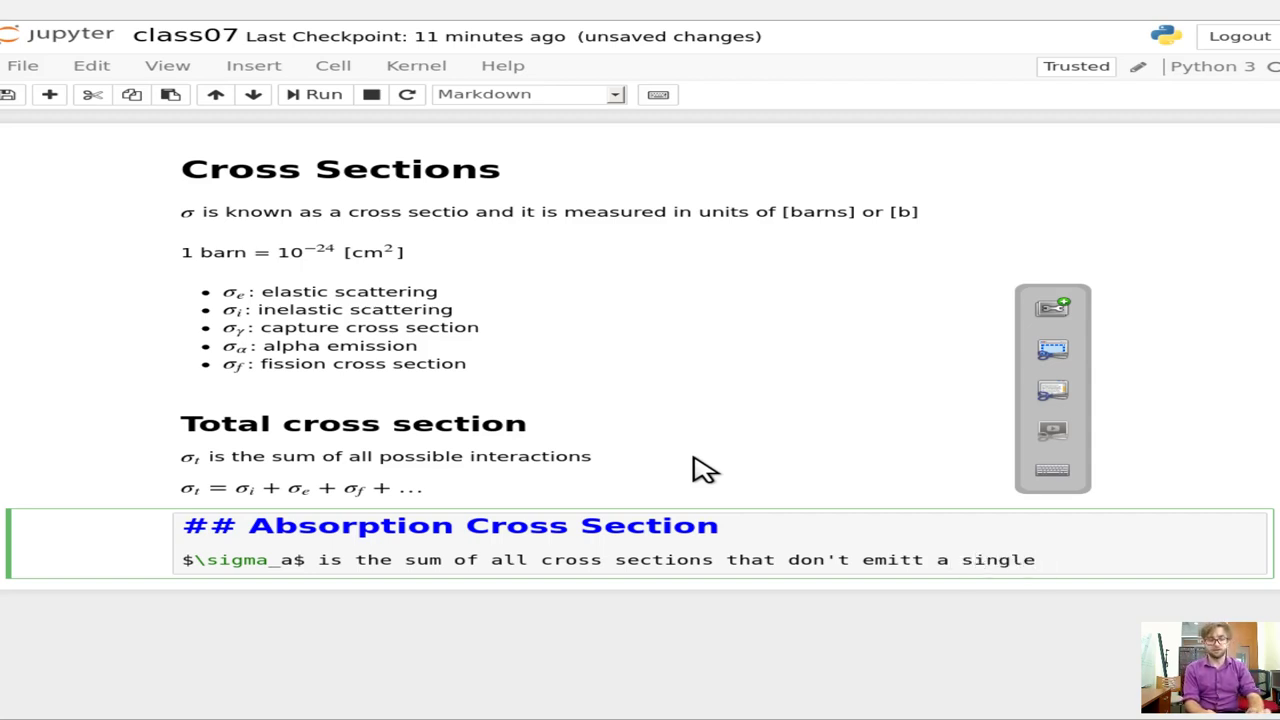
{"action": "type", "text": "neutron"}
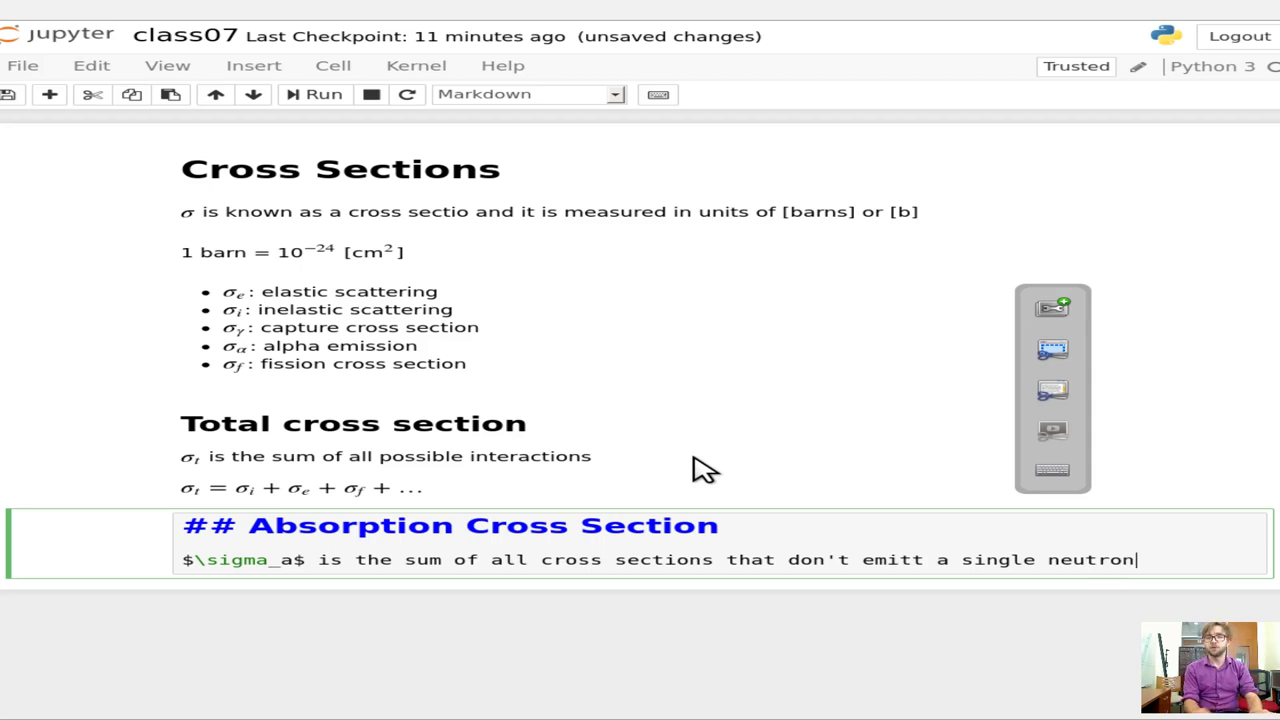
{"action": "key", "text": "Return"}
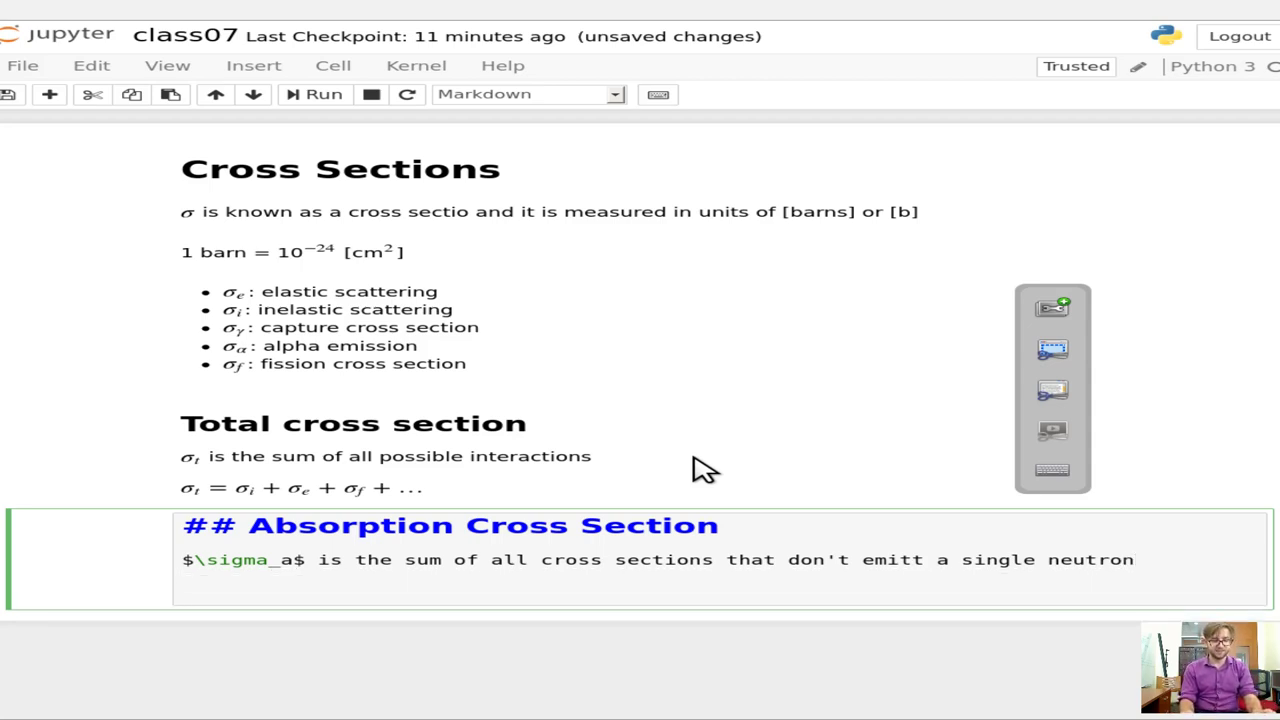
- Begin the absorption equation as inline math below the definition: $\sigma_a = \sigma_\gamma + \sigma_f$
{"action": "type", "text": "$$"}
{"action": "key", "text": "Left"}
{"action": "type", "text": "\\sigma_a"}
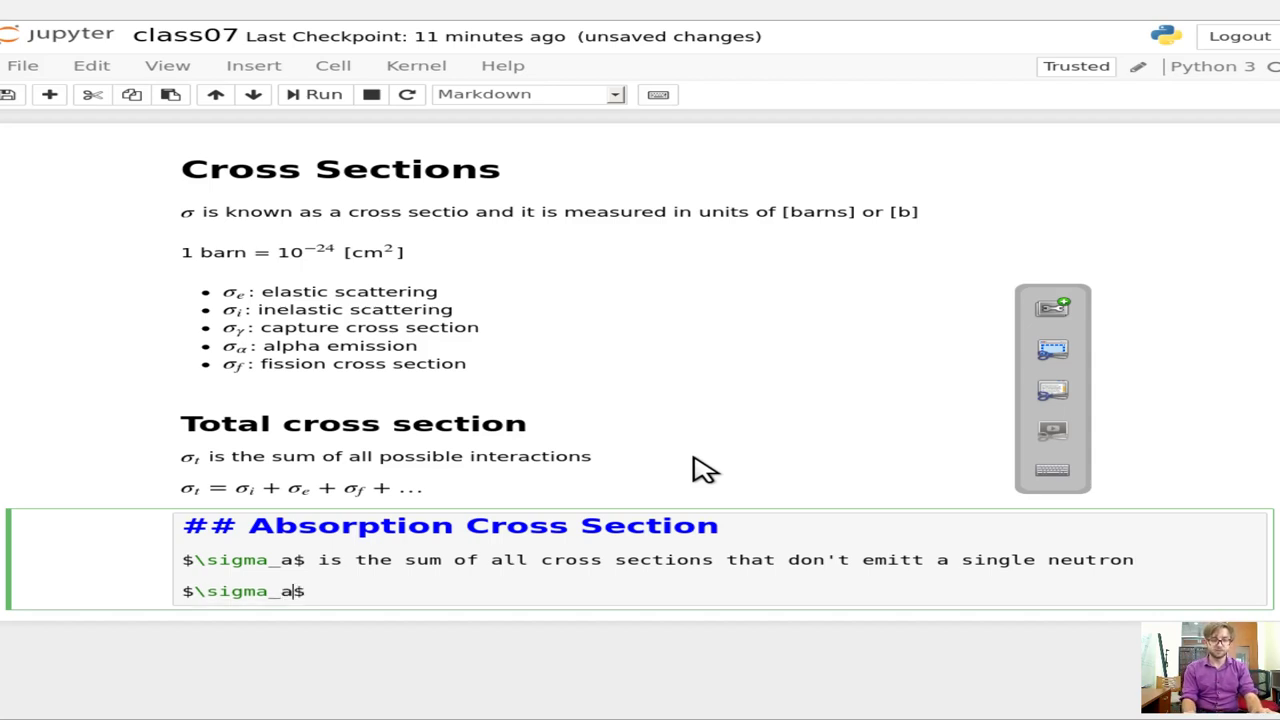
{"action": "type", "text": " = "}
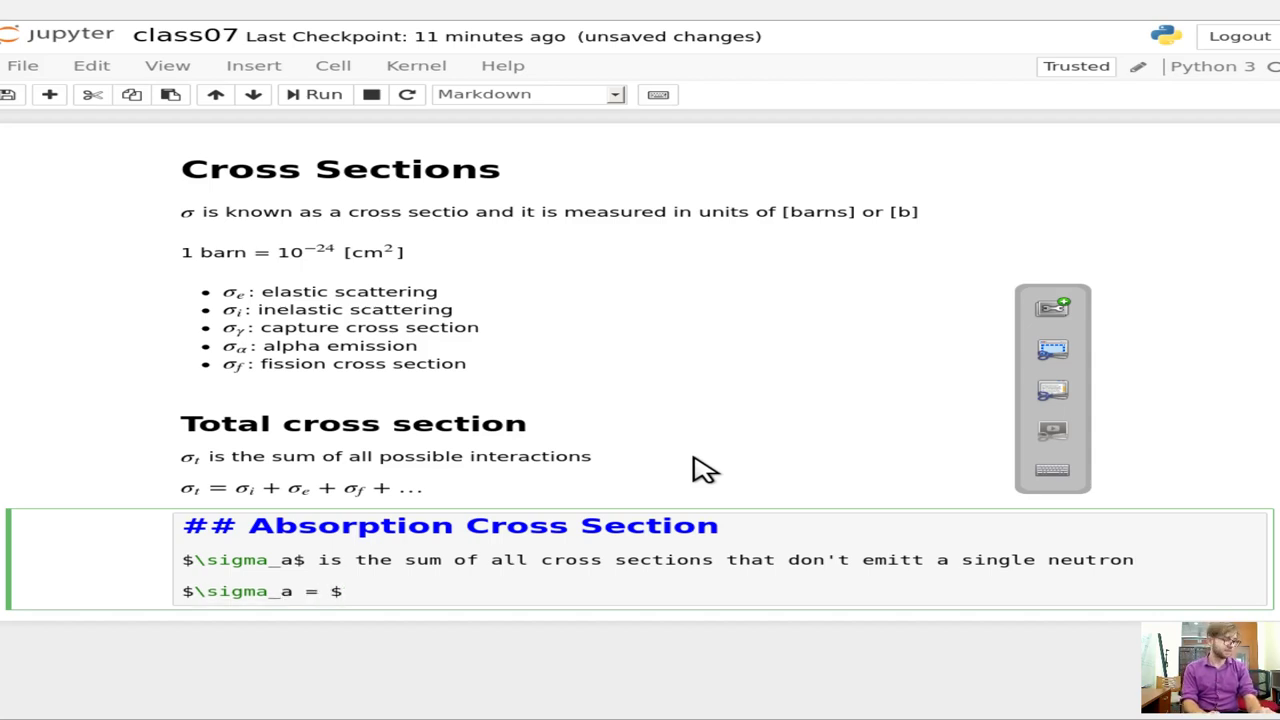
{"action": "type", "text": "\\sigma_"}
{"action": "type", "text": "\\gamm"}
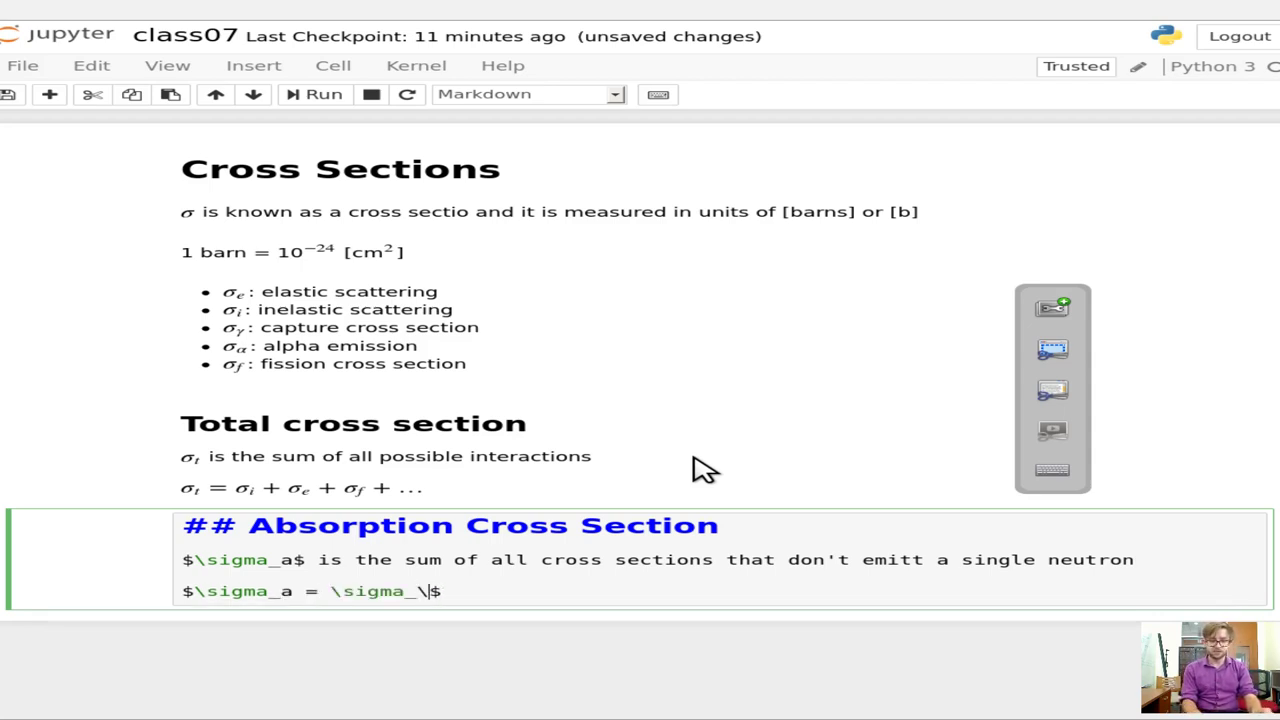
{"action": "type", "text": "a + "}
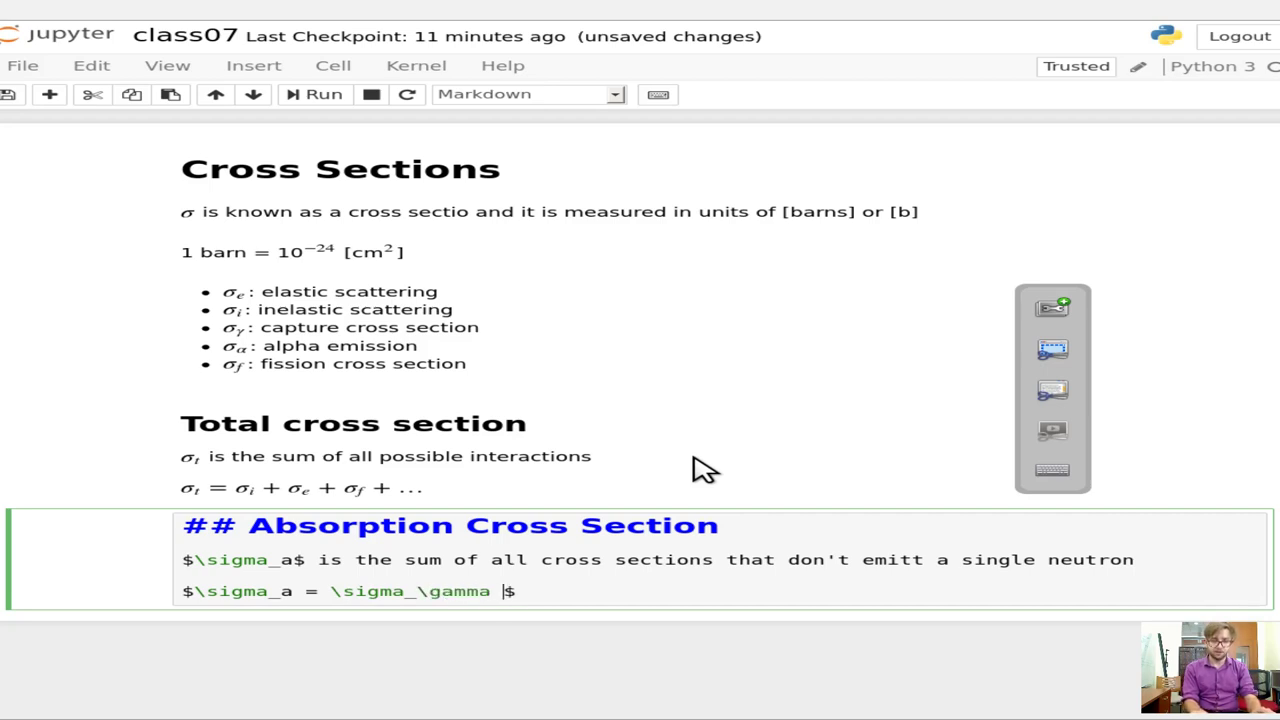
{"action": "type", "text": "\\sigma_f "}
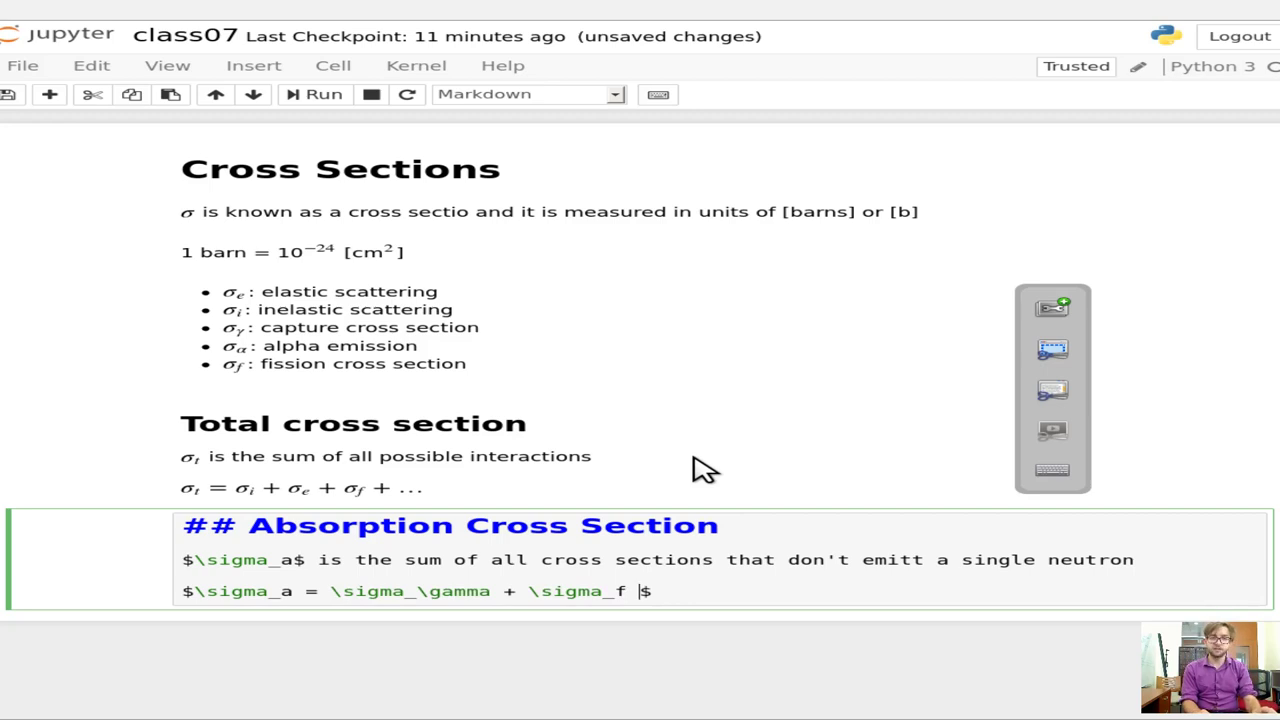
- Extend the absorption equation inside the math delimiters with "+ \sigma_\alpha + \sigma_{2n} + \ldots"
{"action": "type", "text": "+ \\sigma_"}
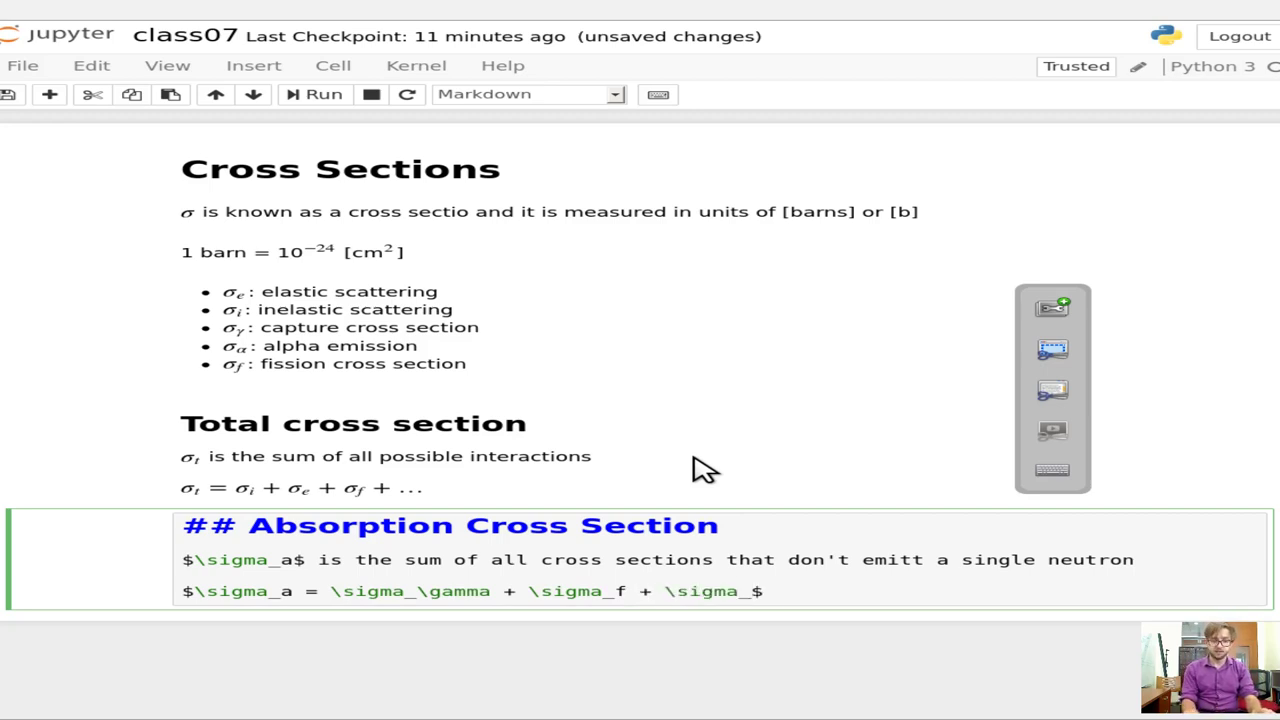
{"action": "type", "text": "\\"}
{"action": "type", "text": "alpha "}
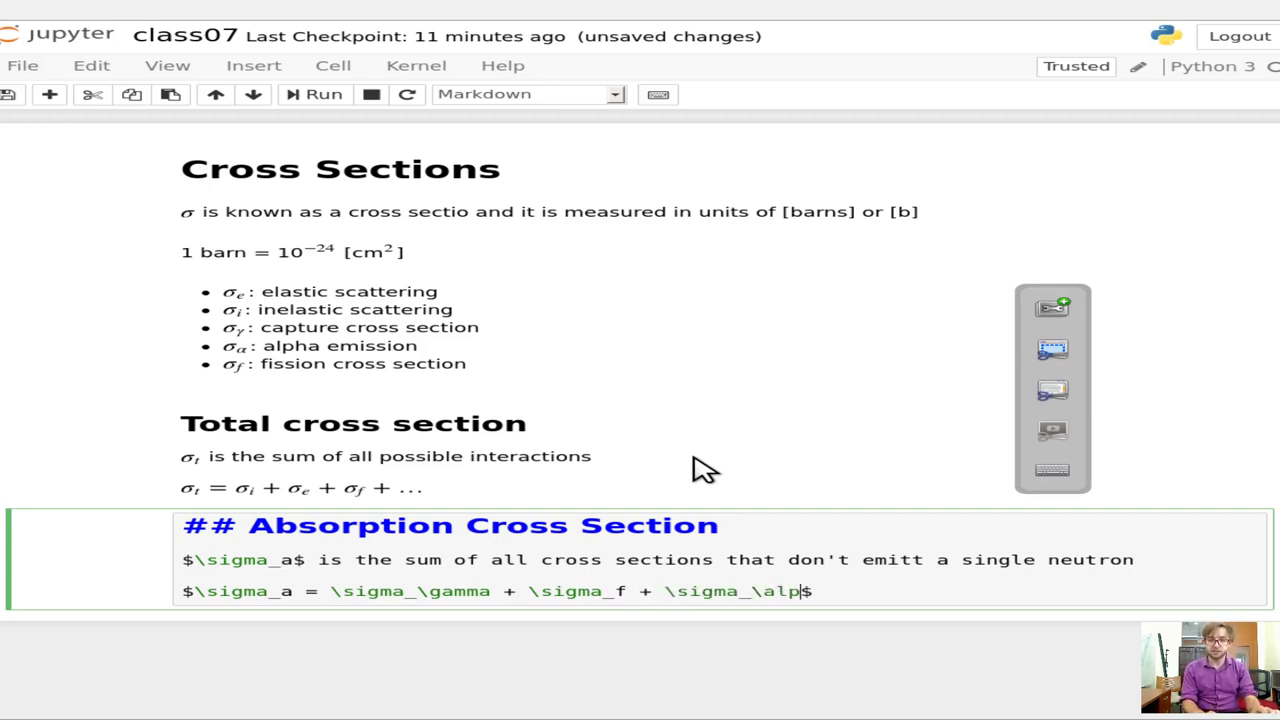
{"action": "type", "text": "+ "}
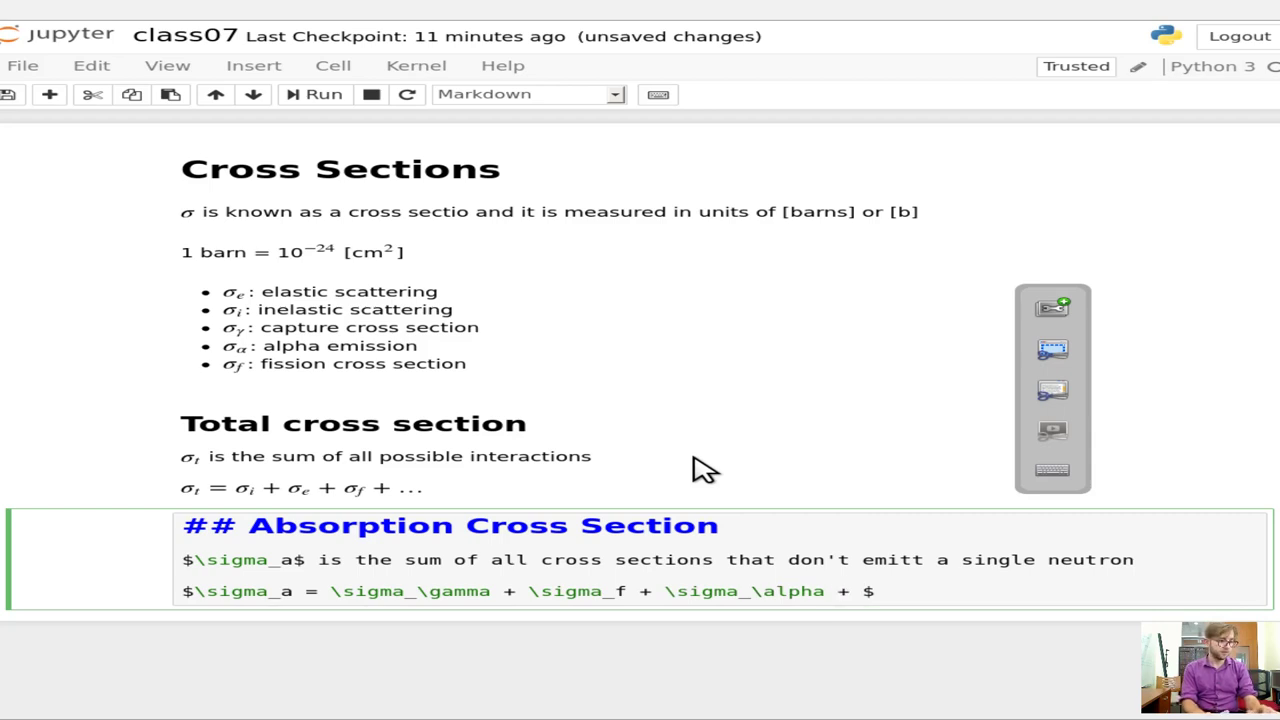
{"action": "type", "text": "\\sigma_"}
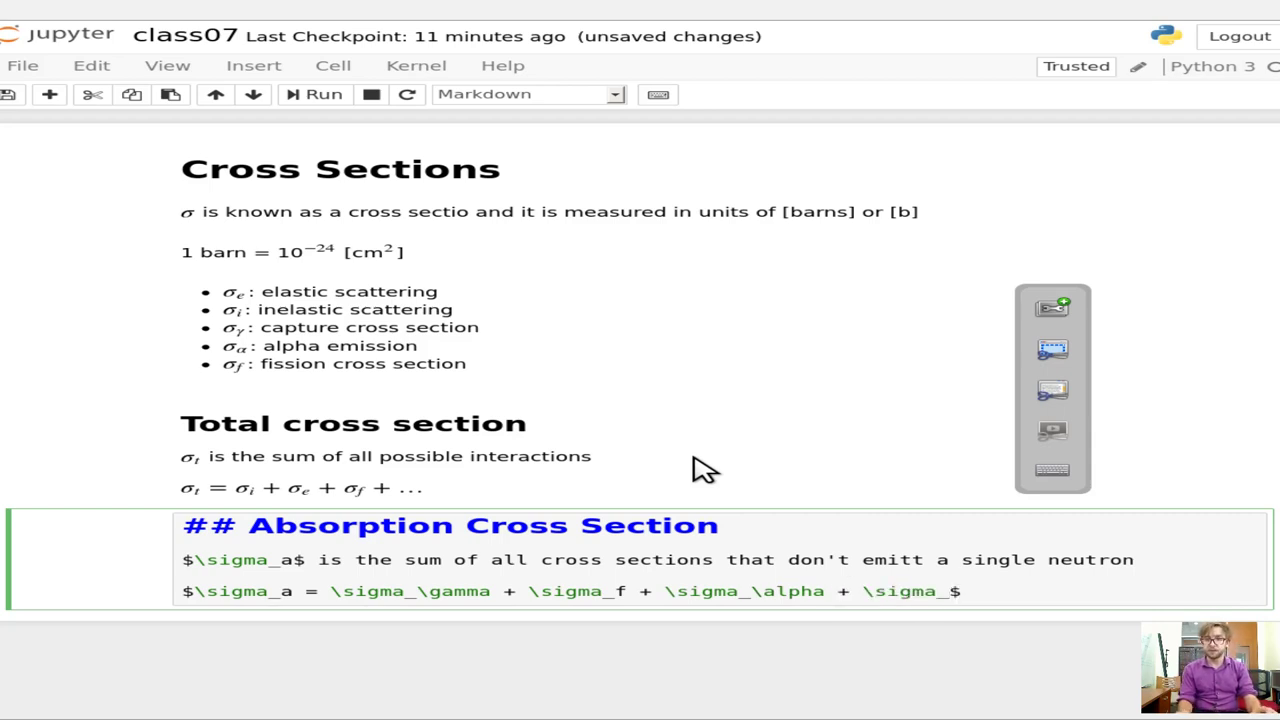
{"action": "type", "text": "{2n"}
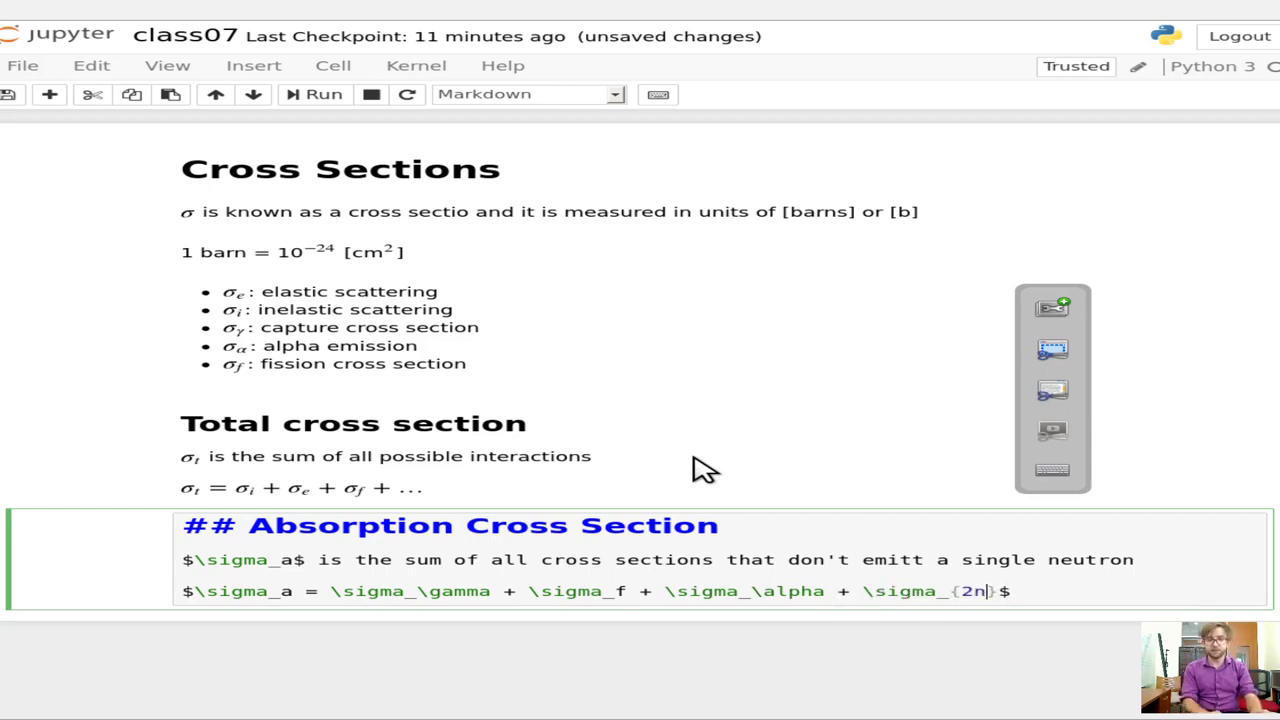
{"action": "type", "text": " + "}
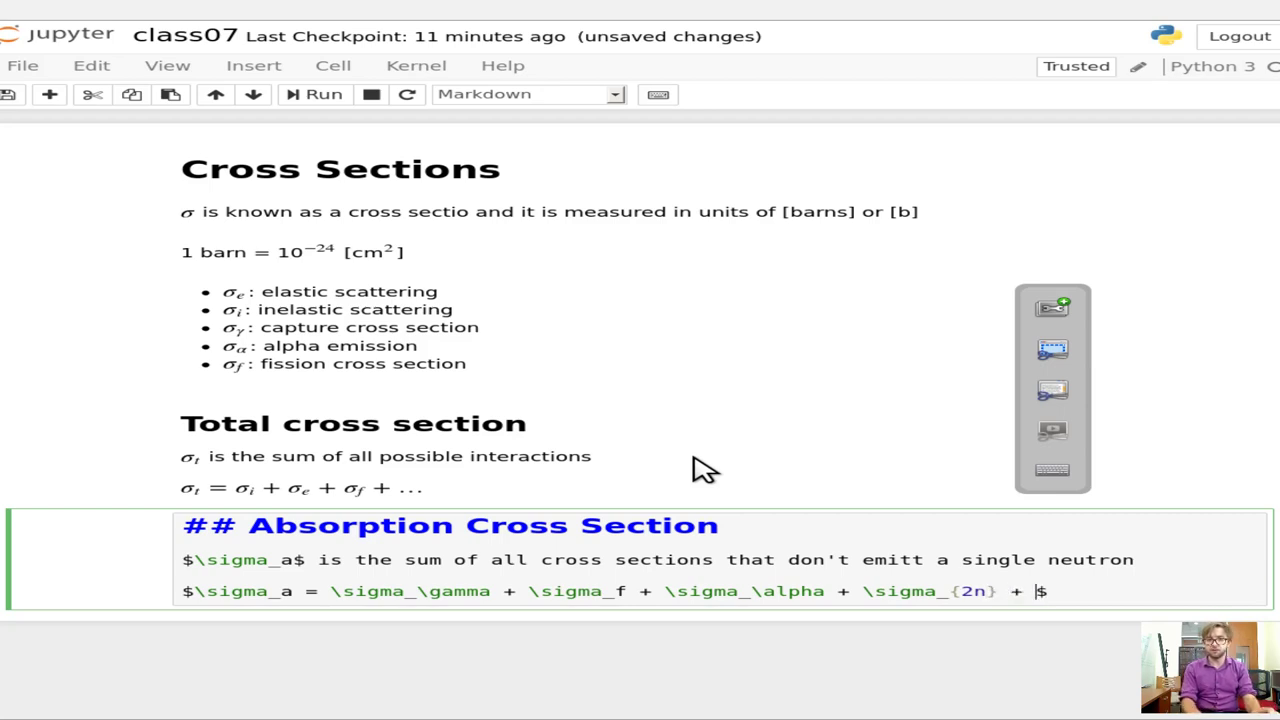
{"action": "type", "text": "\\"}
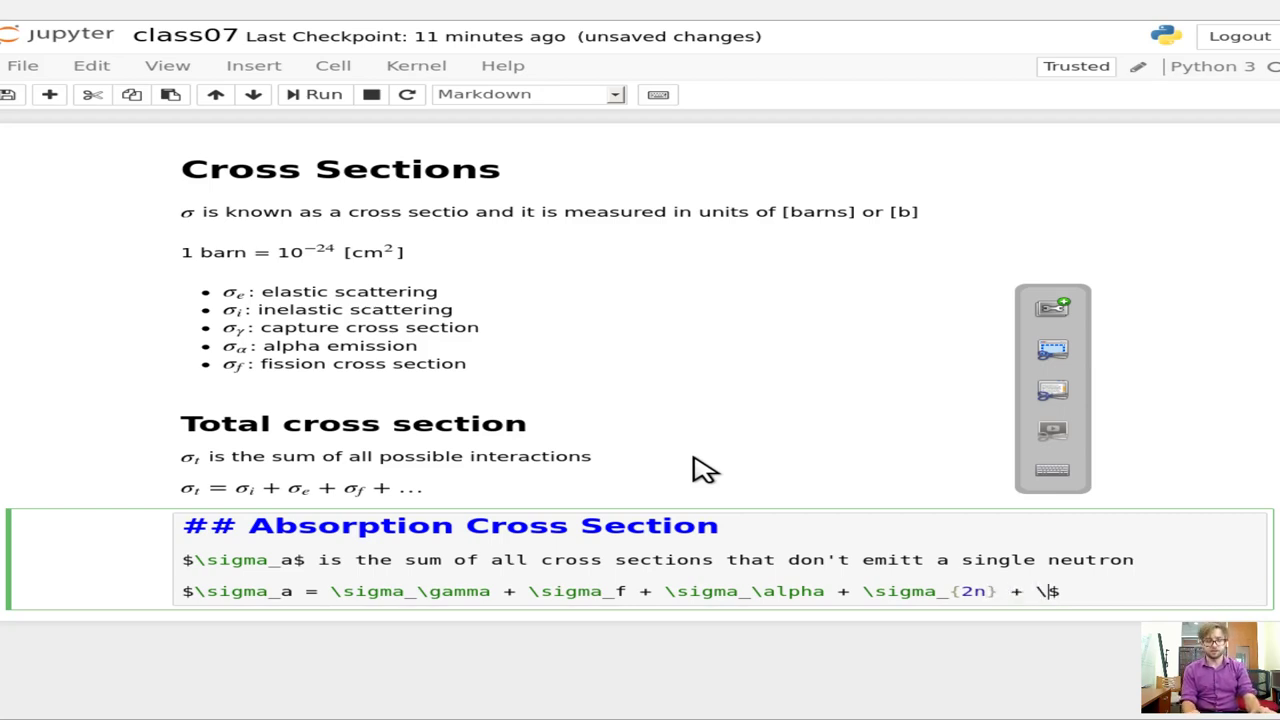
{"action": "type", "text": "ldo"}
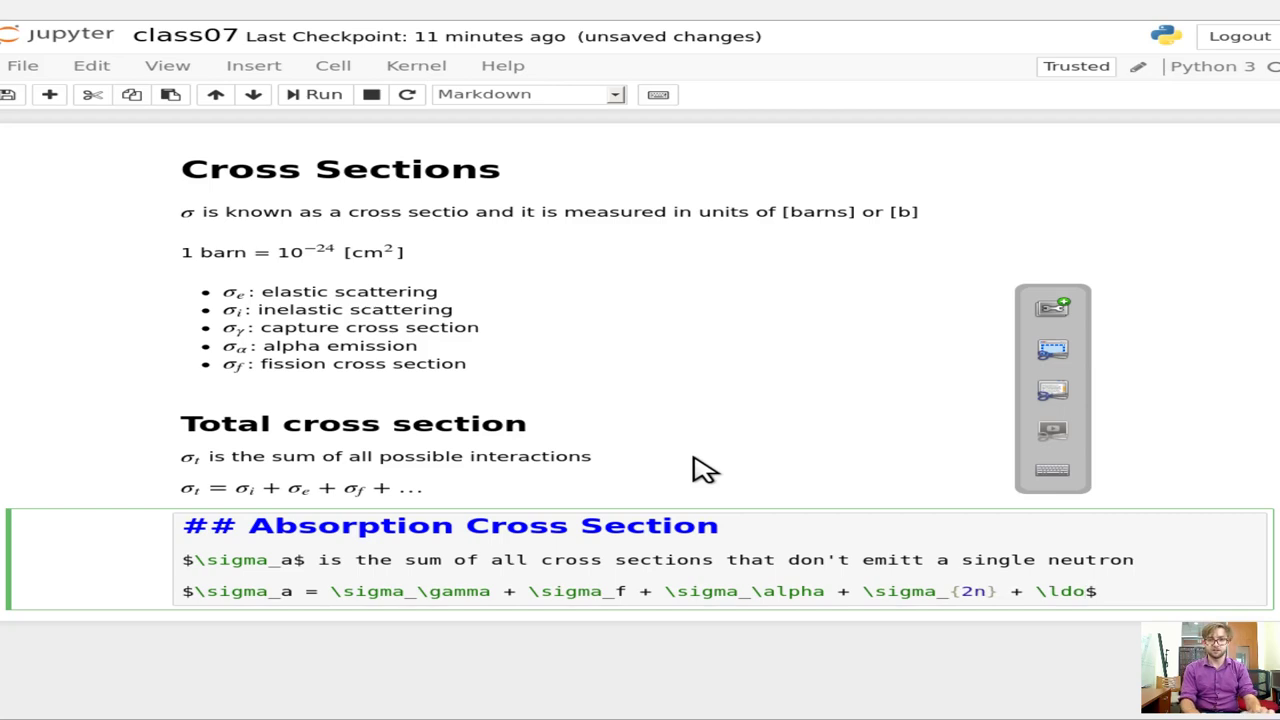
{"action": "type", "text": "ts"}
{"action": "key", "text": "Right"}
- Render the absorption cross section cell with a new cell below it, and convert that cell to Markdown in edit mode
{"action": "key", "text": "shift+Return"}
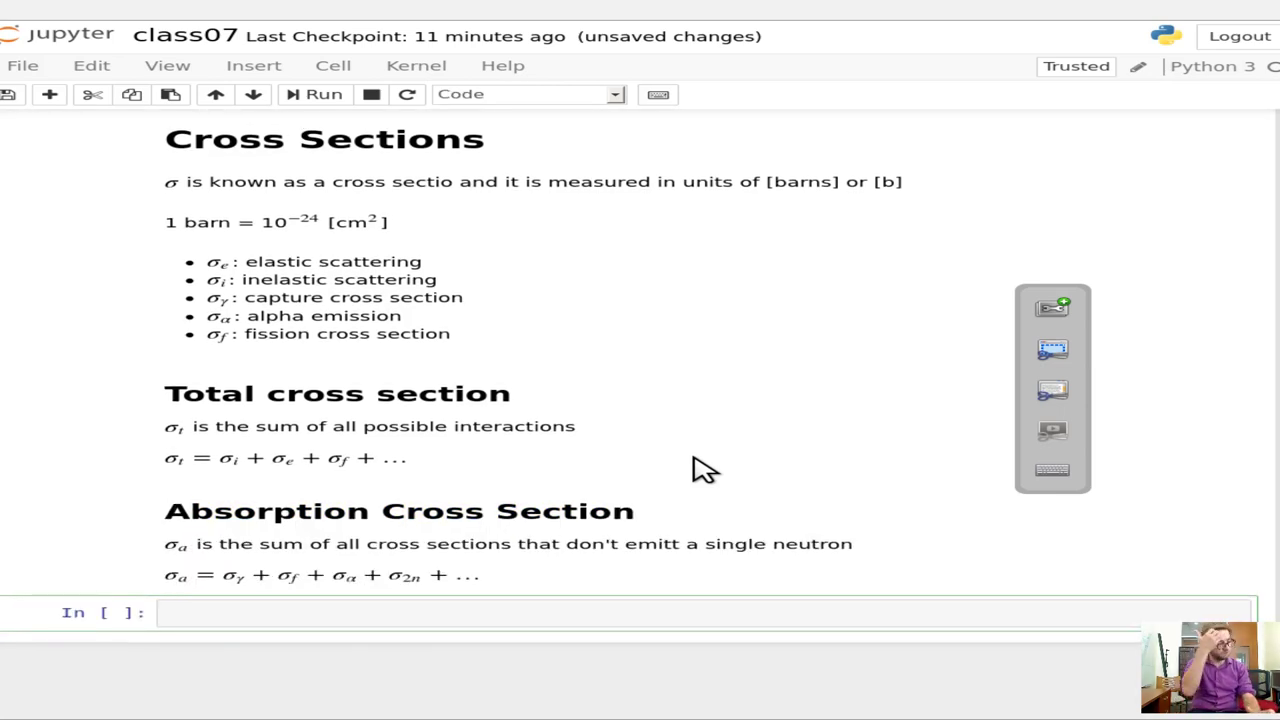
{"action": "key", "text": "Escape"}
{"action": "key", "text": "m"}
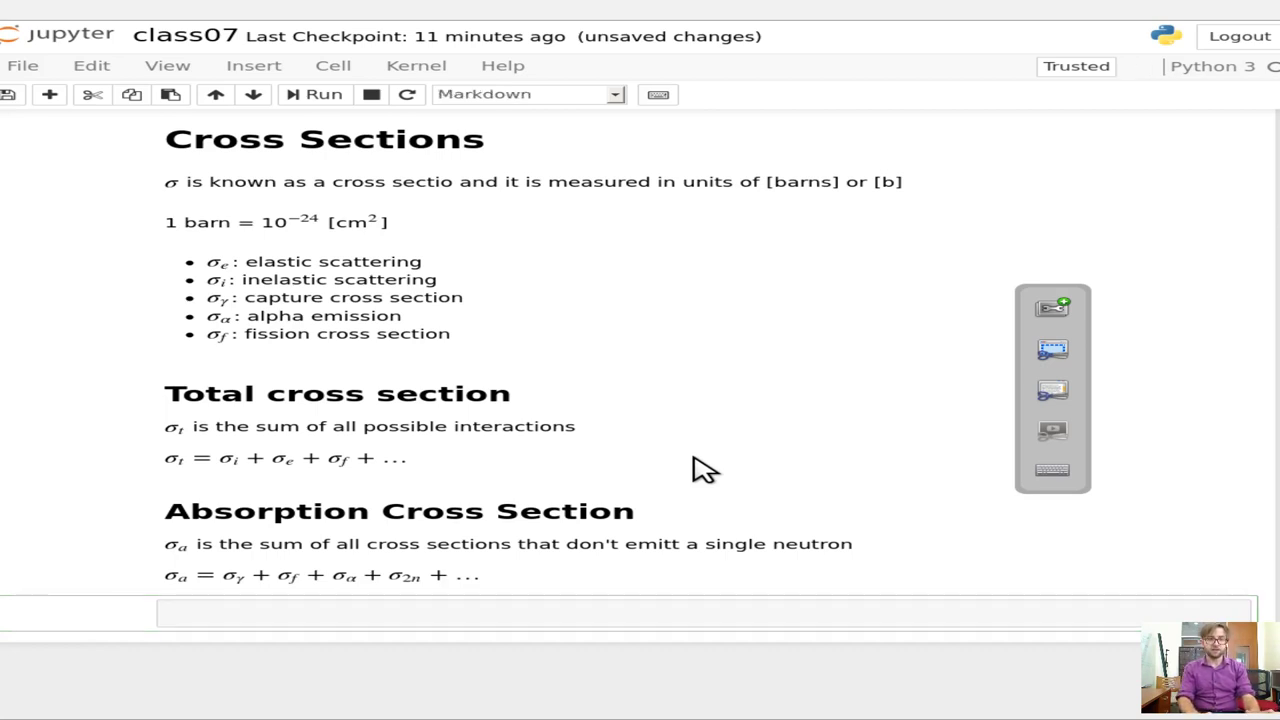
{"action": "key", "text": "Return"}
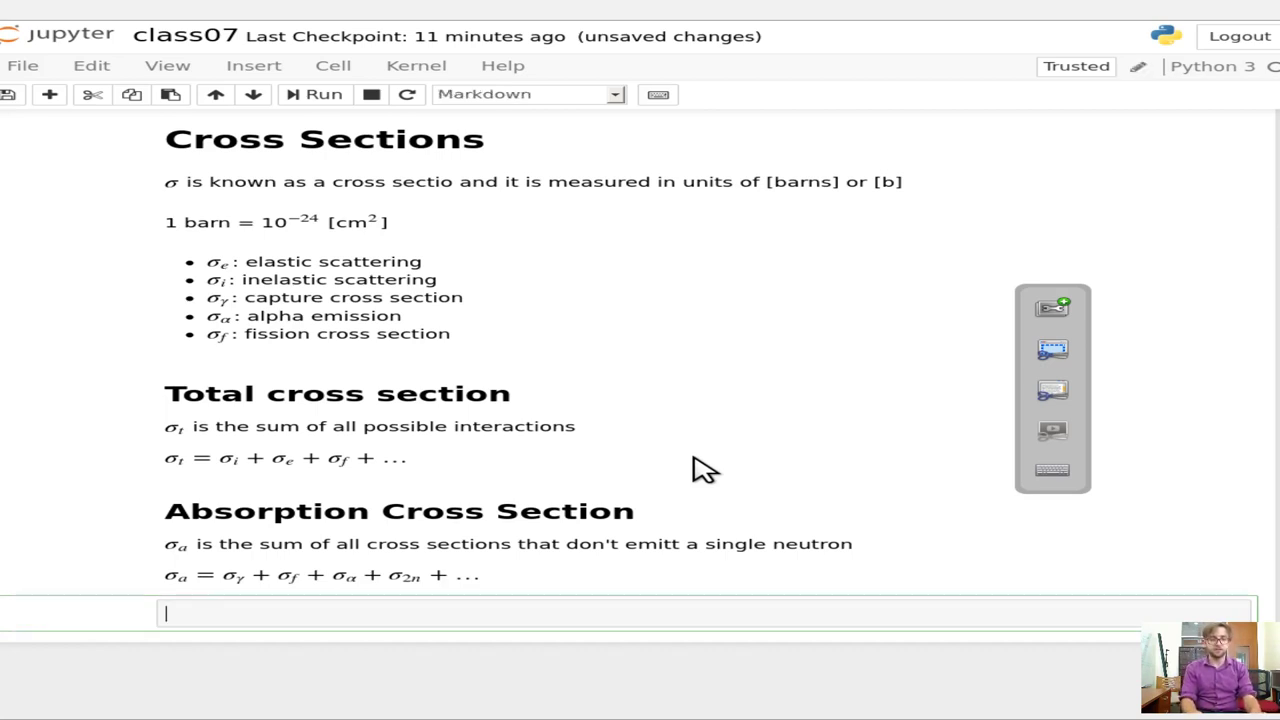
- Write the second-level heading "## Scattering Cross Section" in the new Markdown cell and start a line below
{"action": "type", "text": "## Scatter"}
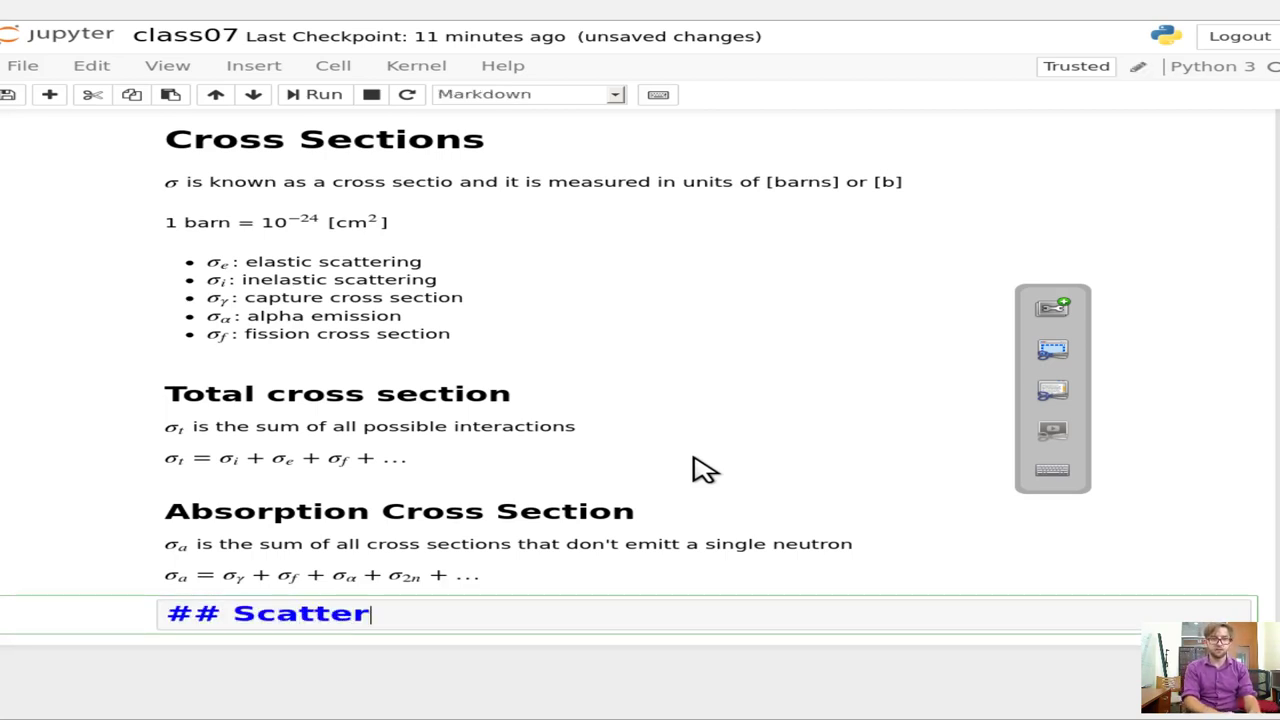
{"action": "type", "text": "ing C"}
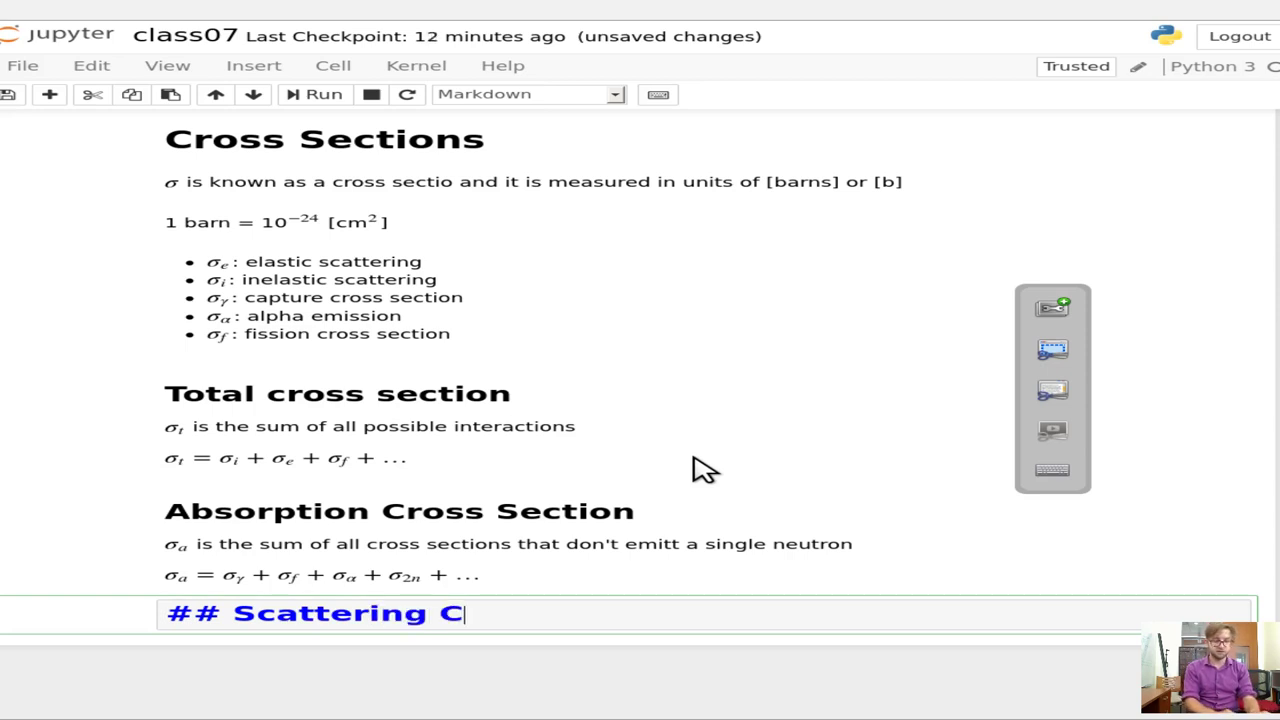
{"action": "type", "text": "ross Section"}
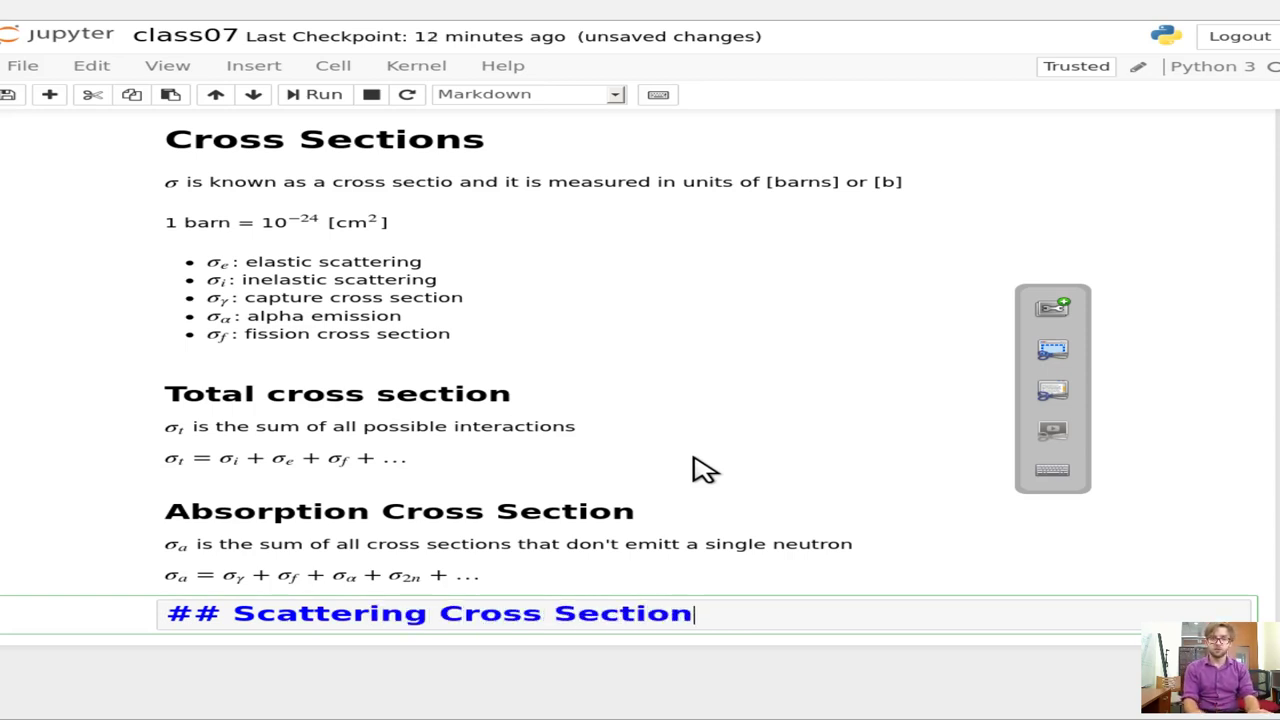
{"action": "key", "text": "Return"}
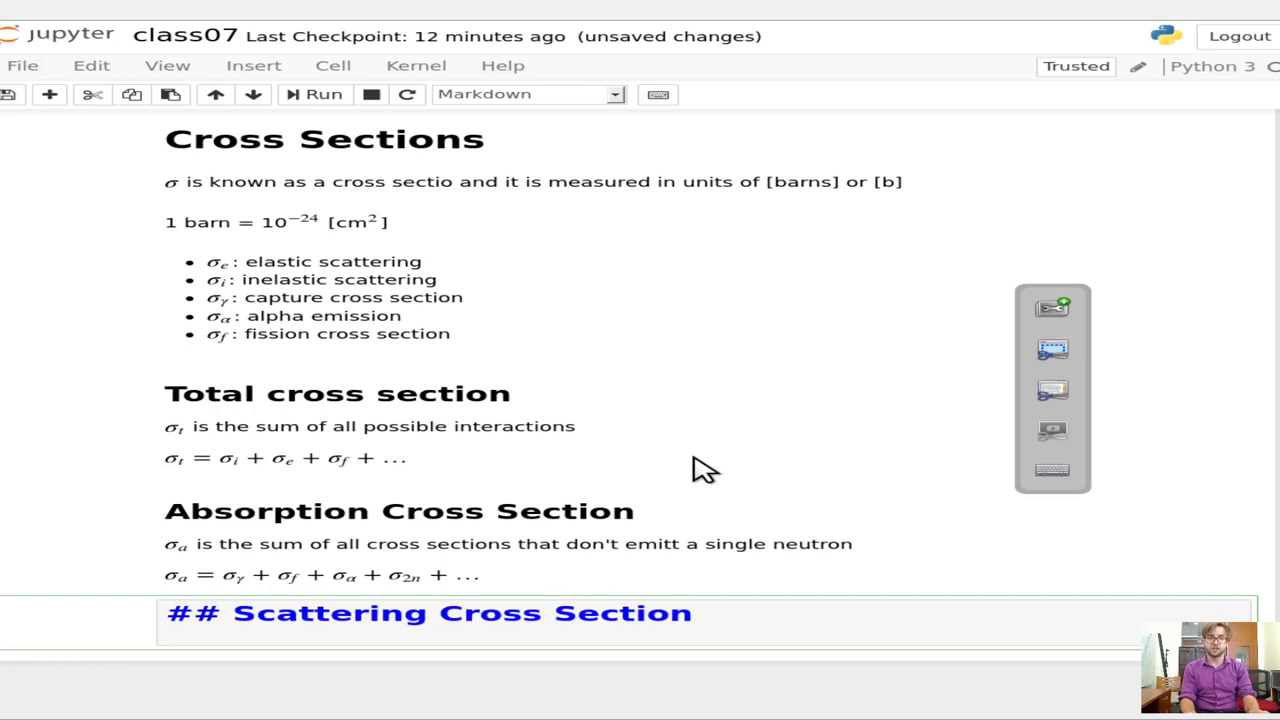
{"action": "key", "text": "Return"}
- Write the inline math symbol $\sigma_s$ below the scattering cross section heading, removing the stray # there
{"action": "type", "text": "#"}
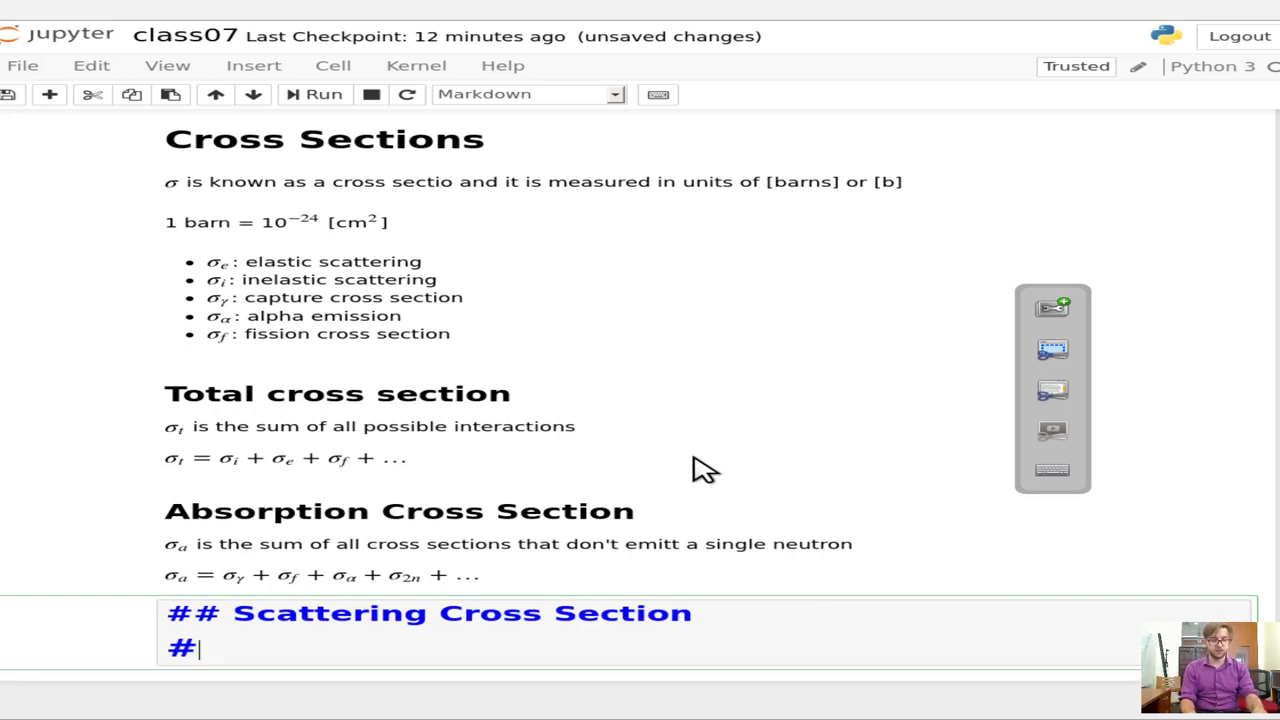
{"action": "key", "text": "BackSpace"}
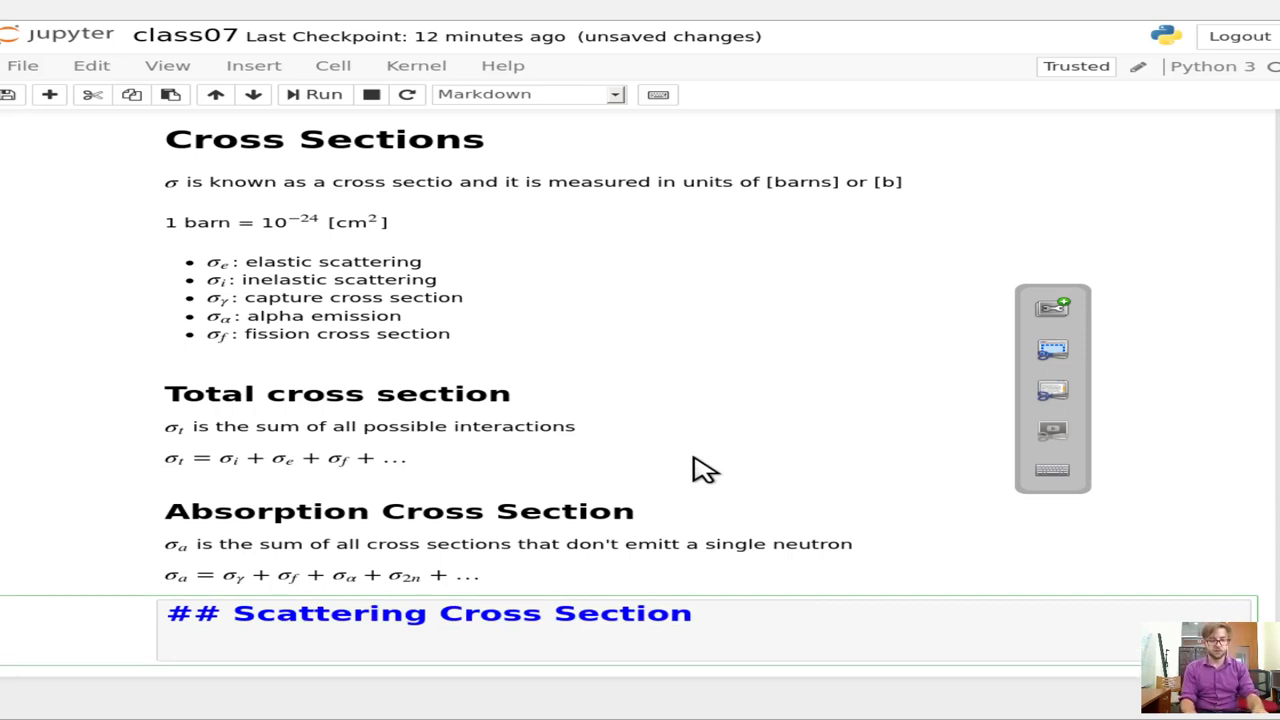
{"action": "type", "text": "$\\sigma_$"}
{"action": "key", "text": "Left"}
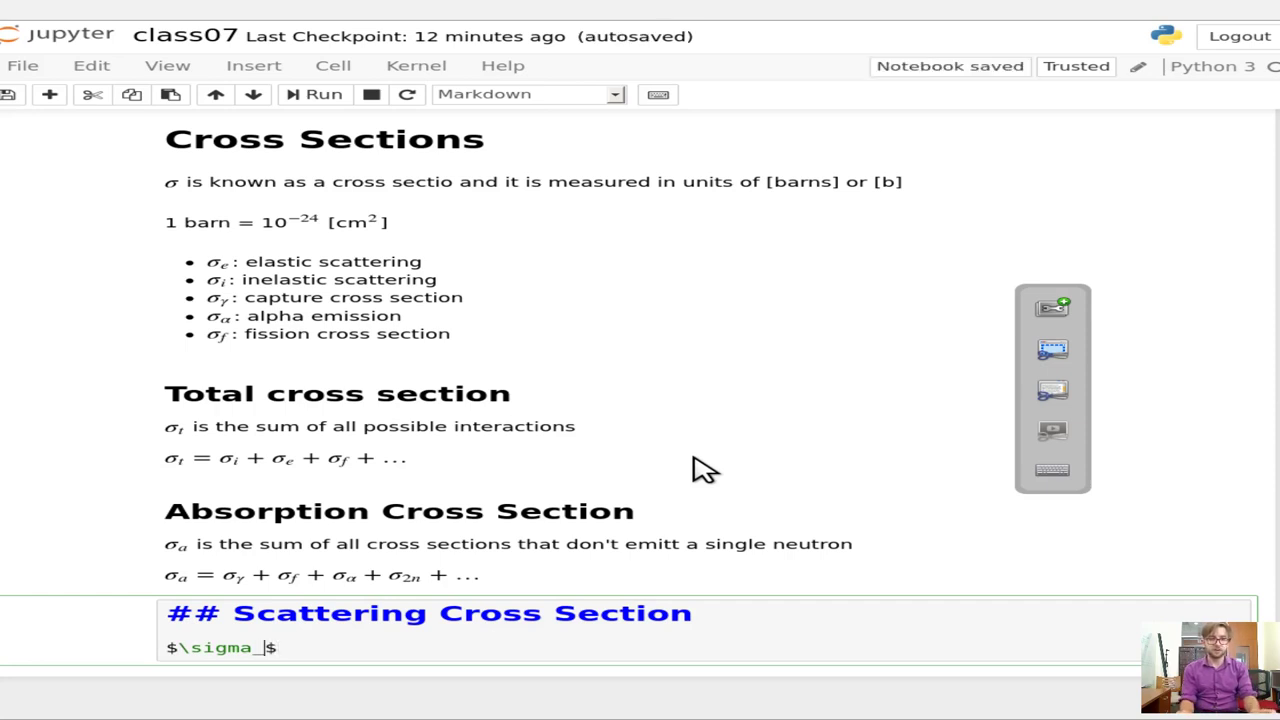
{"action": "type", "text": "s"}
{"action": "key", "text": "Right"}
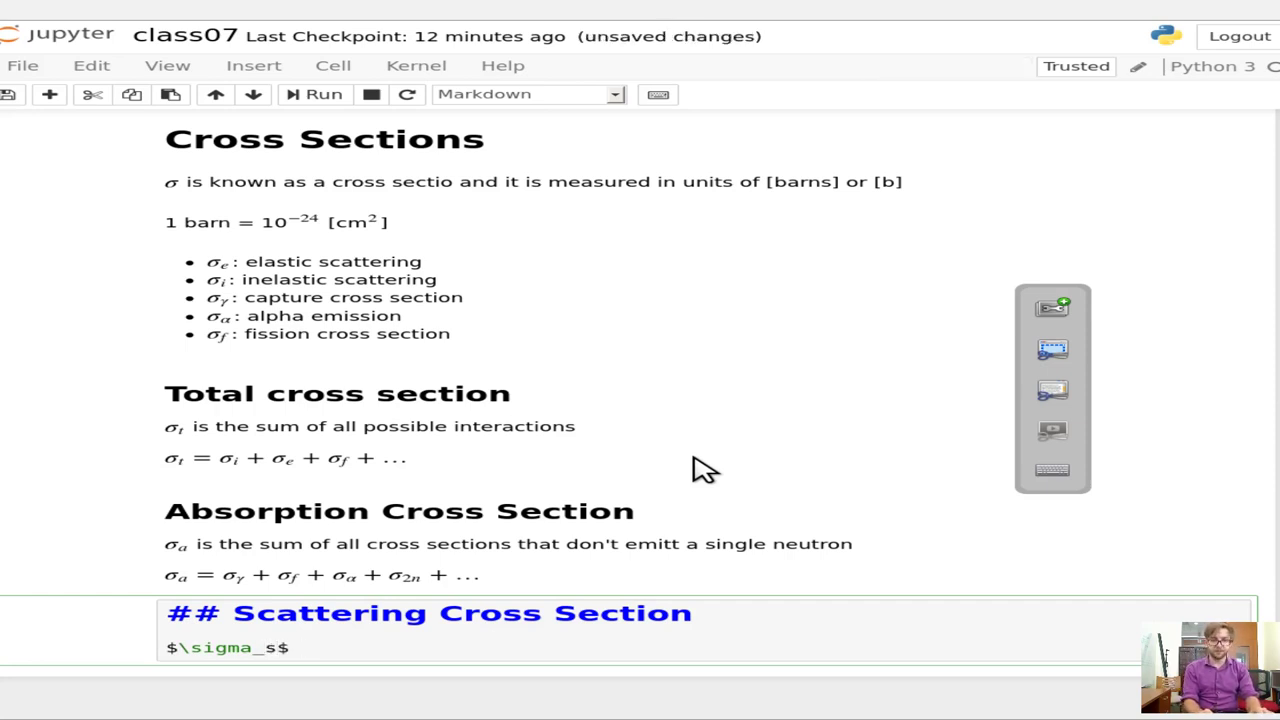
- Complete the sentence after $\sigma_s$ with "is just the scattering reactions" and start a line below
{"action": "type", "text": "is just the "}
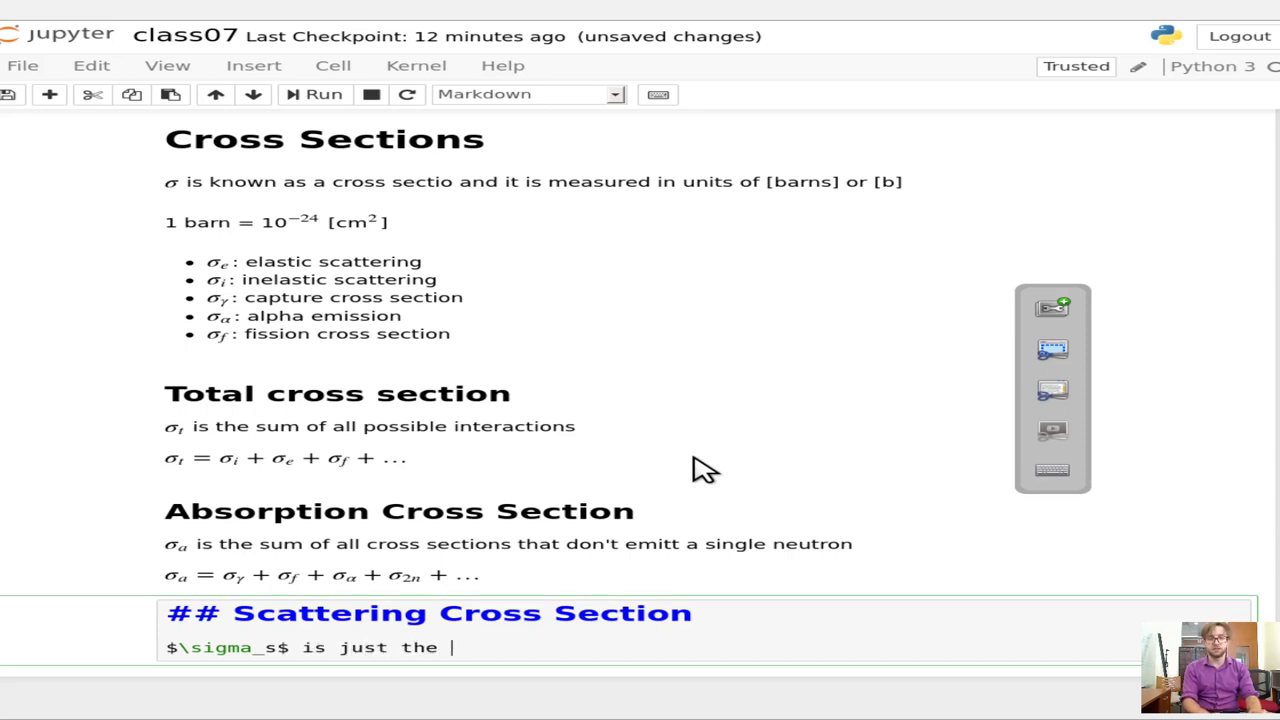
{"action": "type", "text": "scattering "}
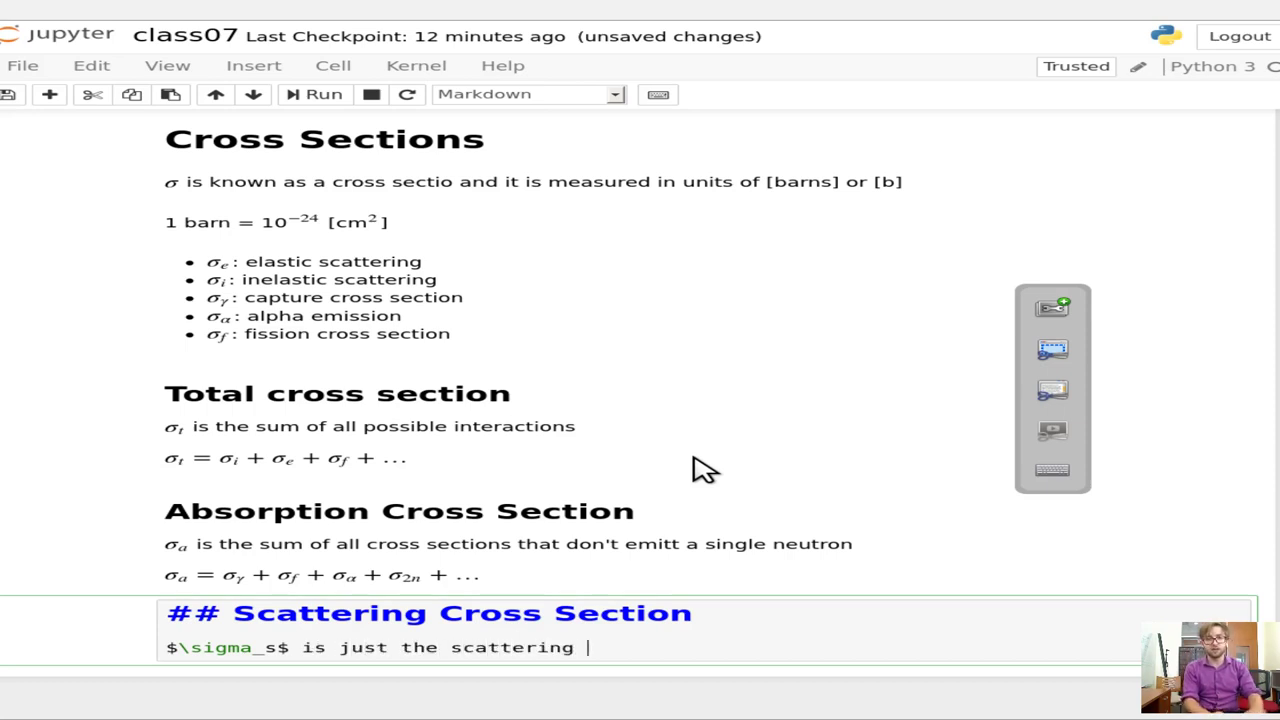
{"action": "type", "text": "reactions"}
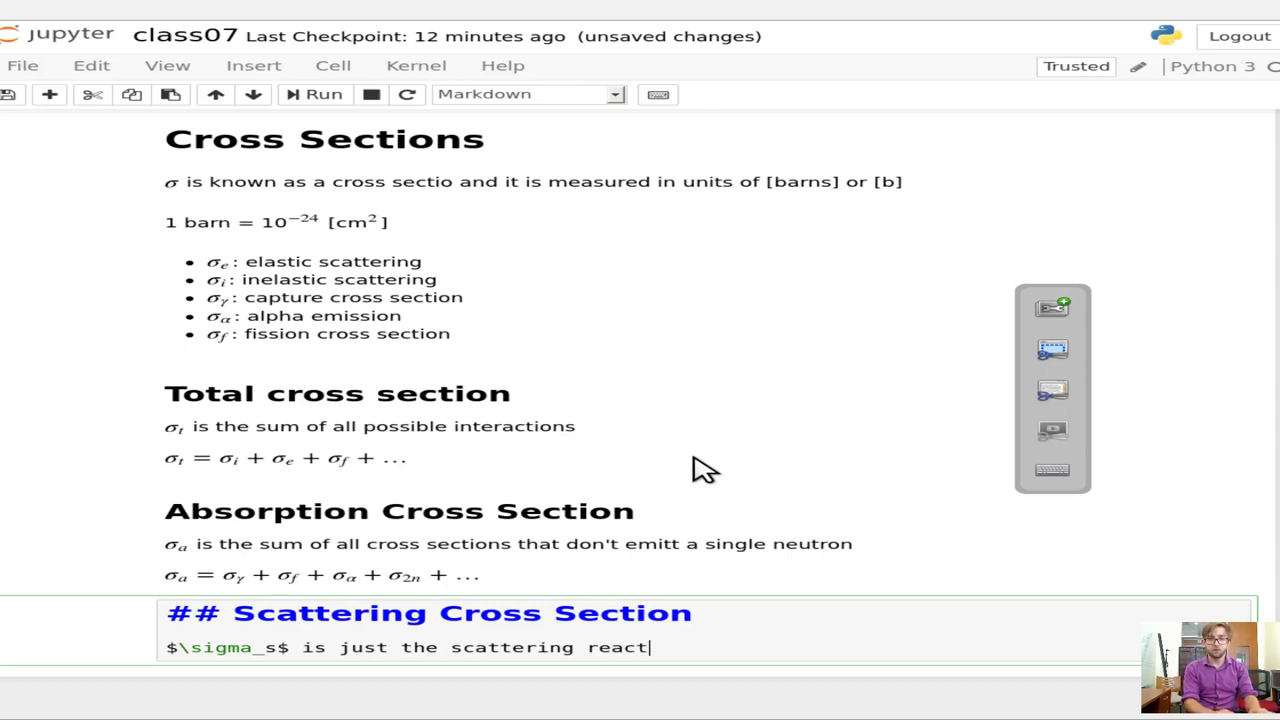
{"action": "key", "text": "Return"}
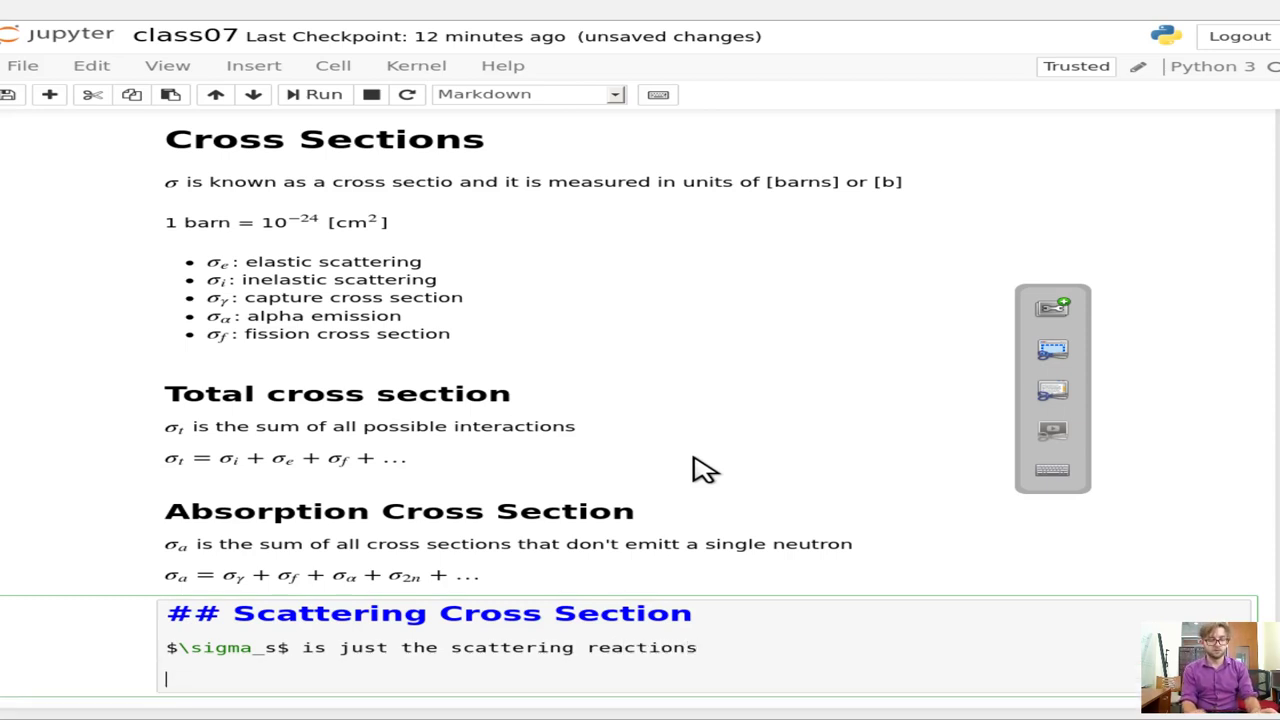
- Write the inline math equation $\sigma_s = \sigma_e + \sigma_i$ below the scattering sentence
{"action": "type", "text": "$$"}
{"action": "type", "text": "\\sigma_s = "}
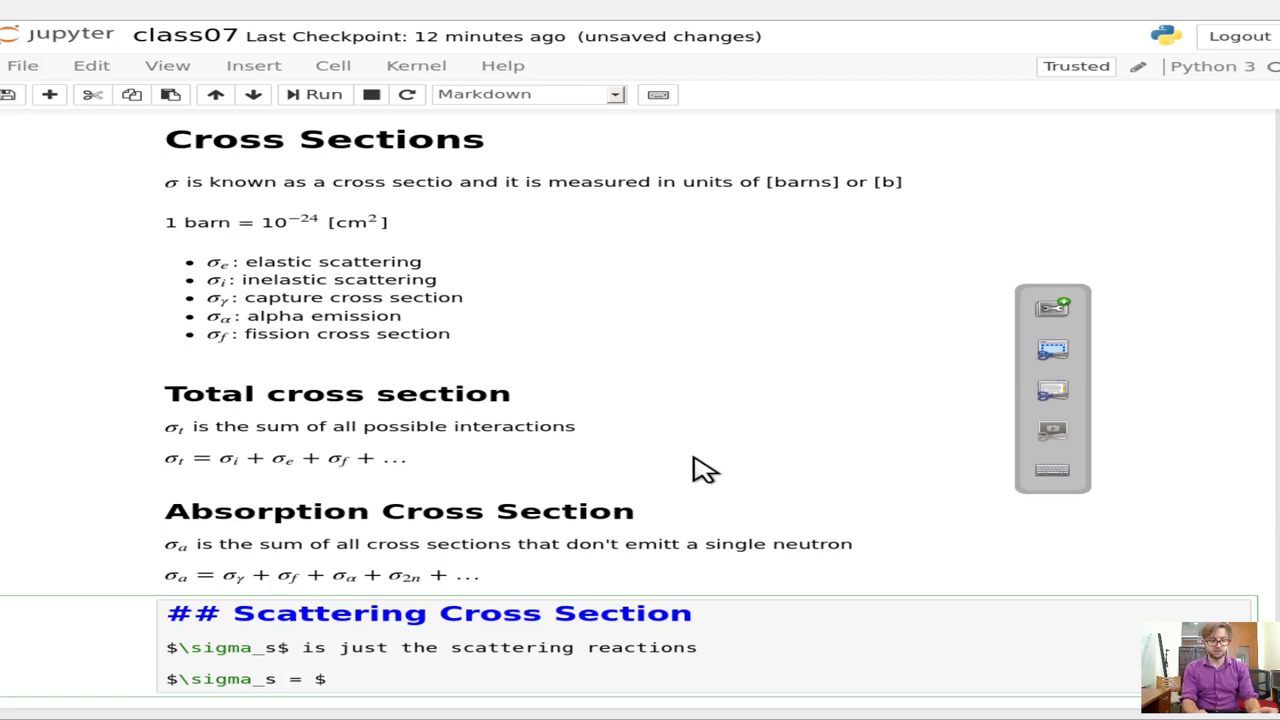
{"action": "type", "text": "\\sigma_"}
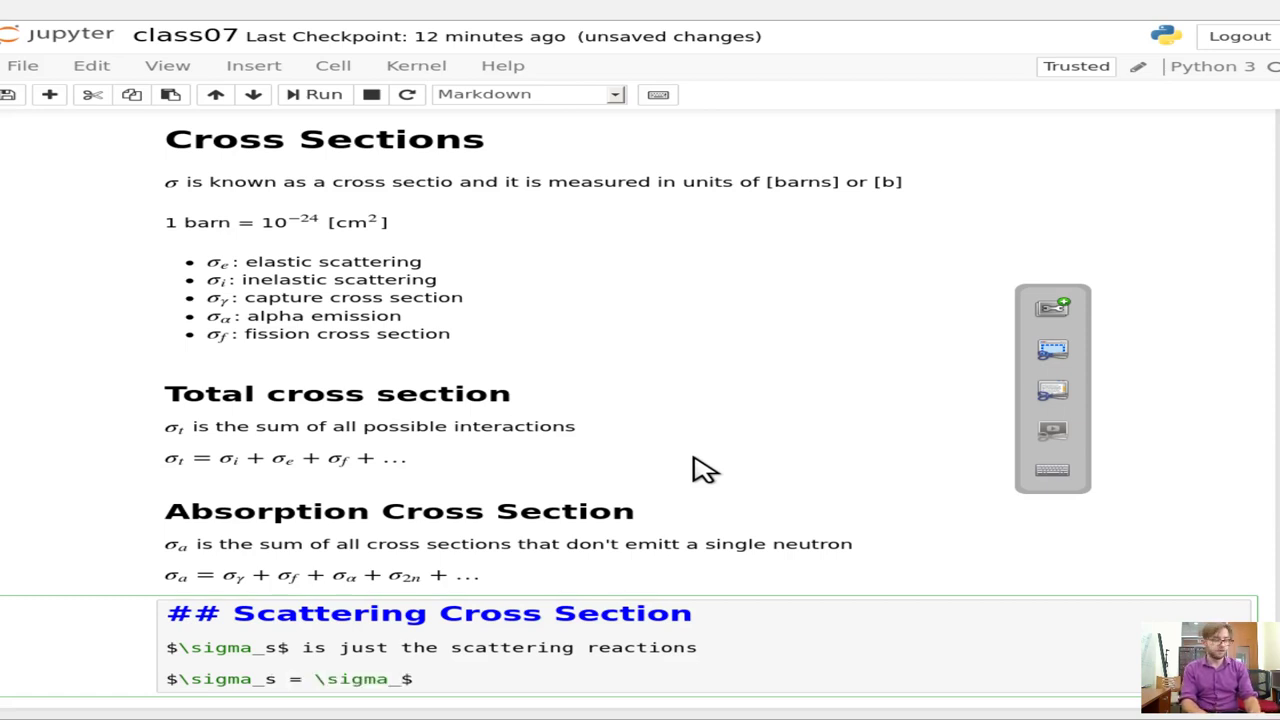
{"action": "type", "text": "e + "}
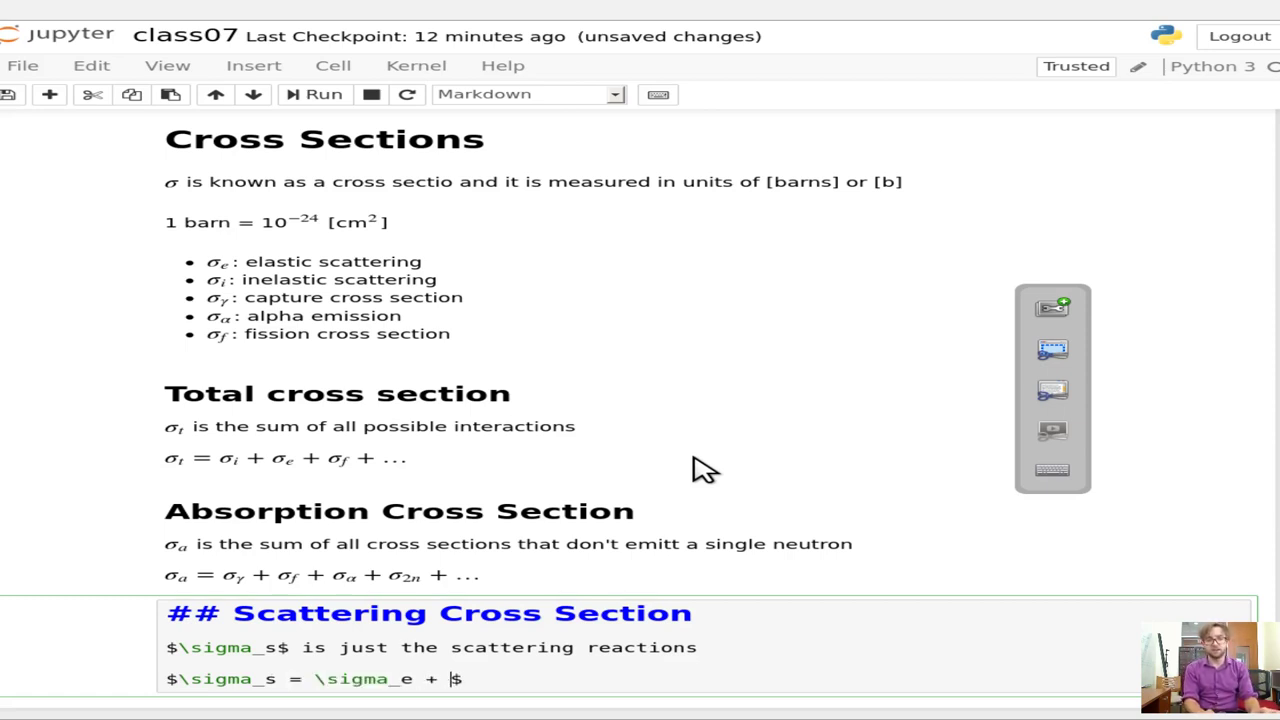
{"action": "type", "text": "\\sigma_i"}
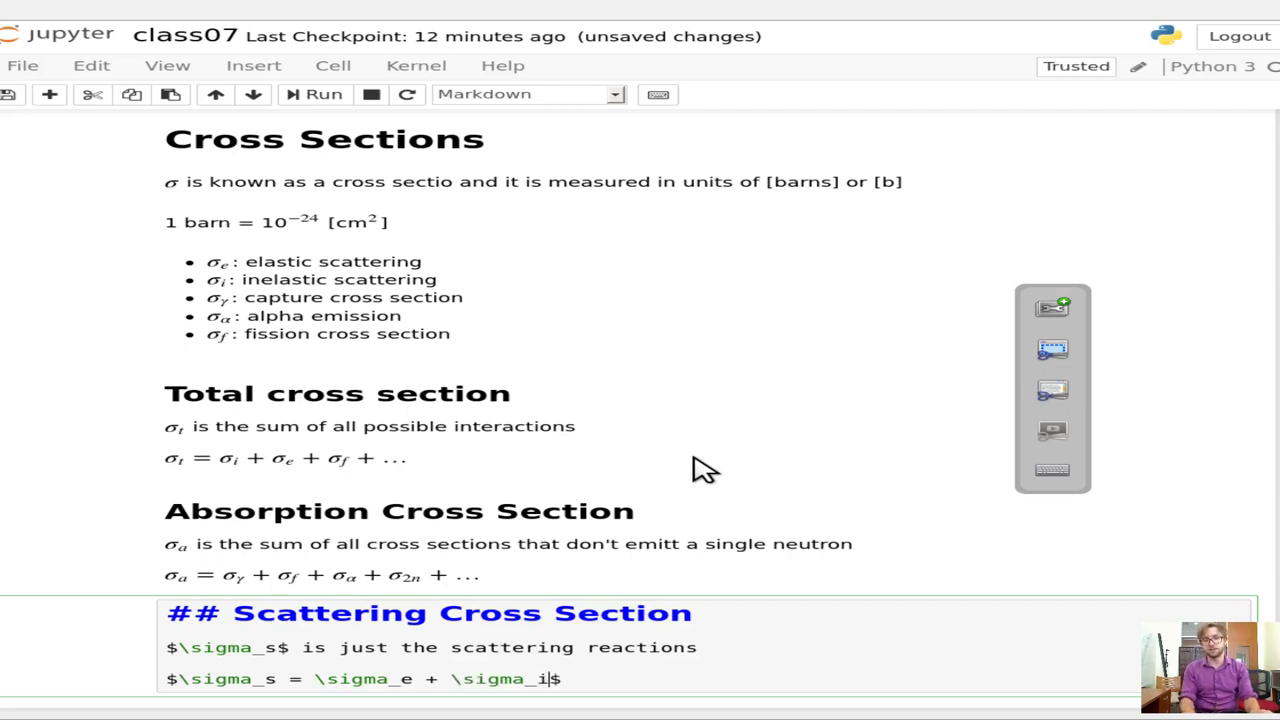
- Render the scattering cross section cell with a new cell below it, and convert that cell to Markdown
{"action": "key", "text": "shift+Return"}
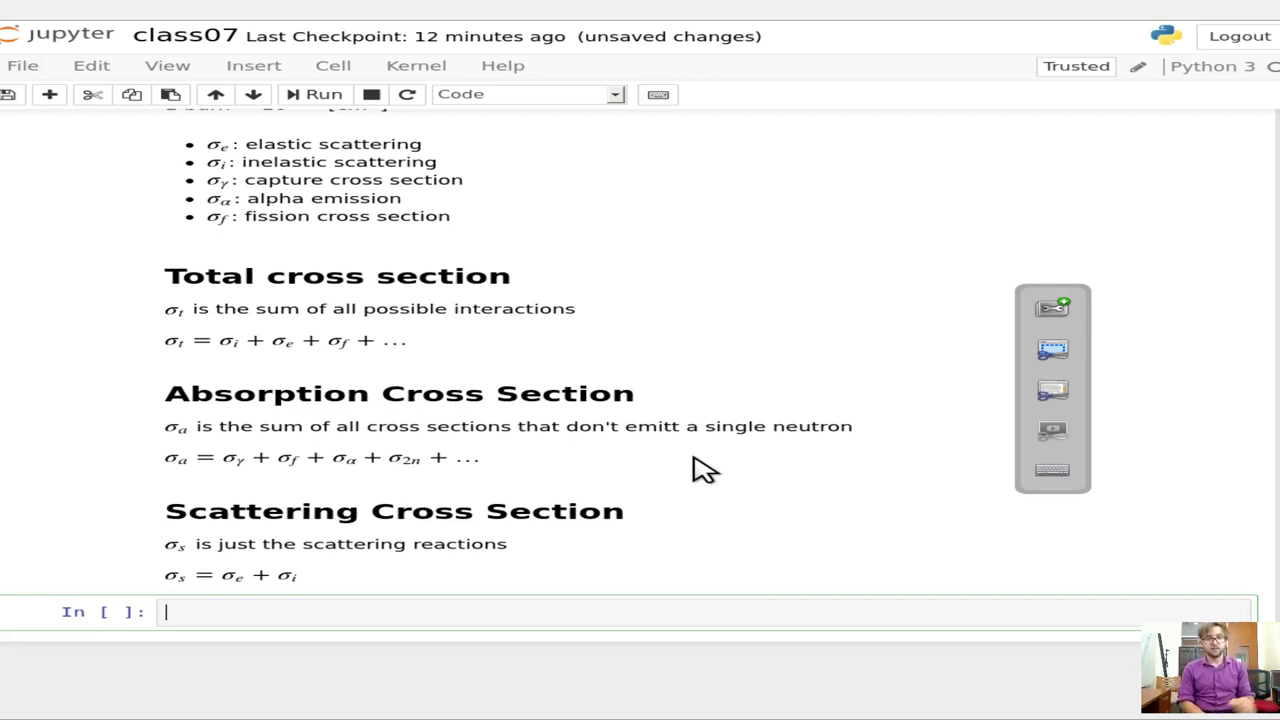
{"action": "key", "text": "Escape"}
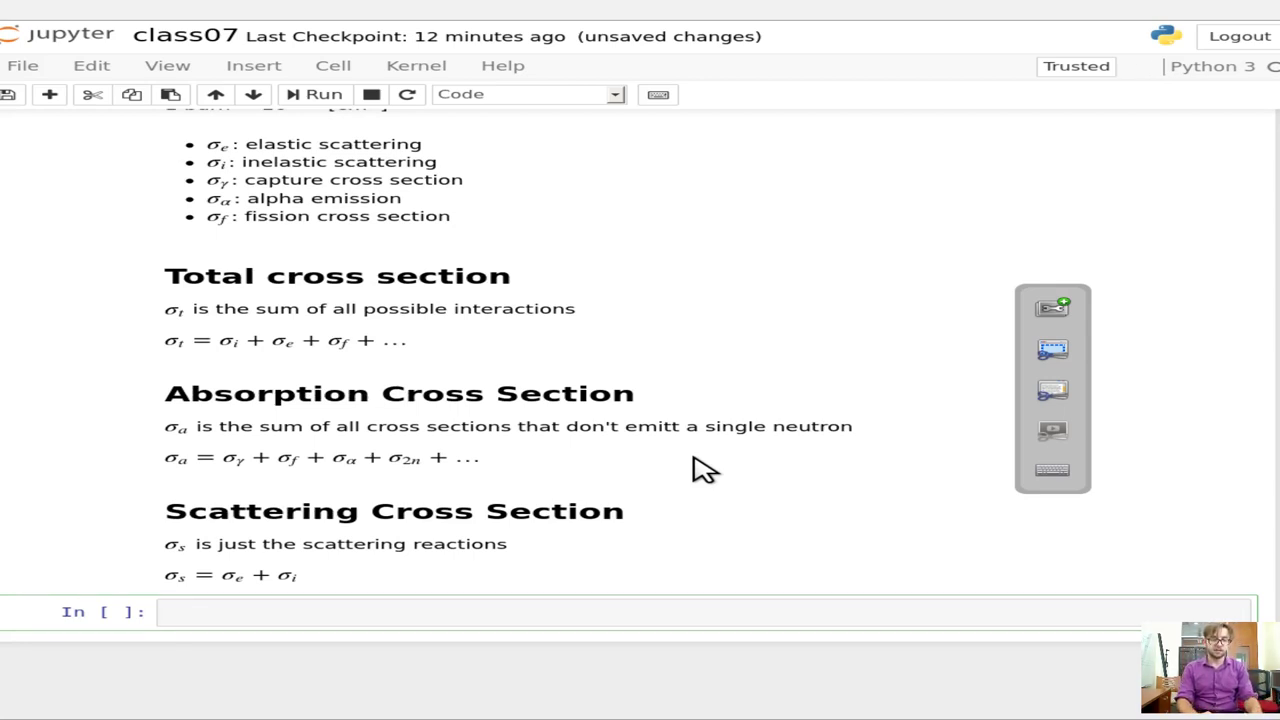
{"action": "key", "text": "m"}
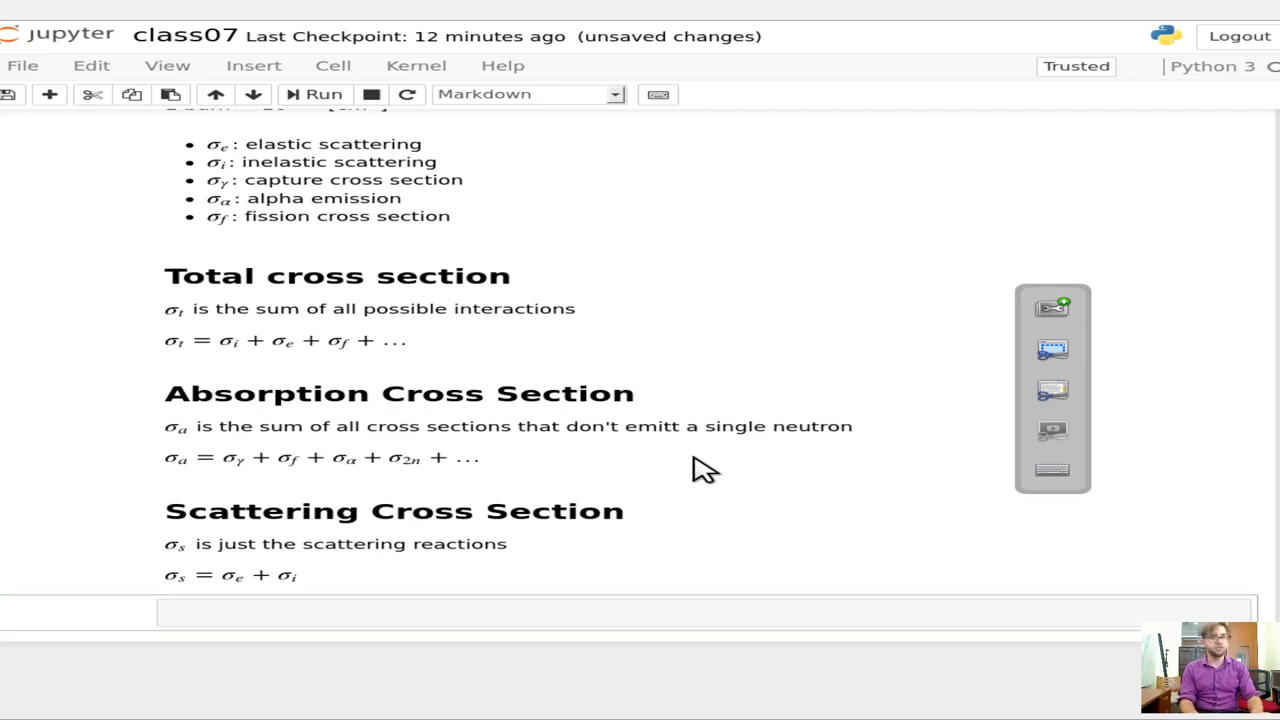